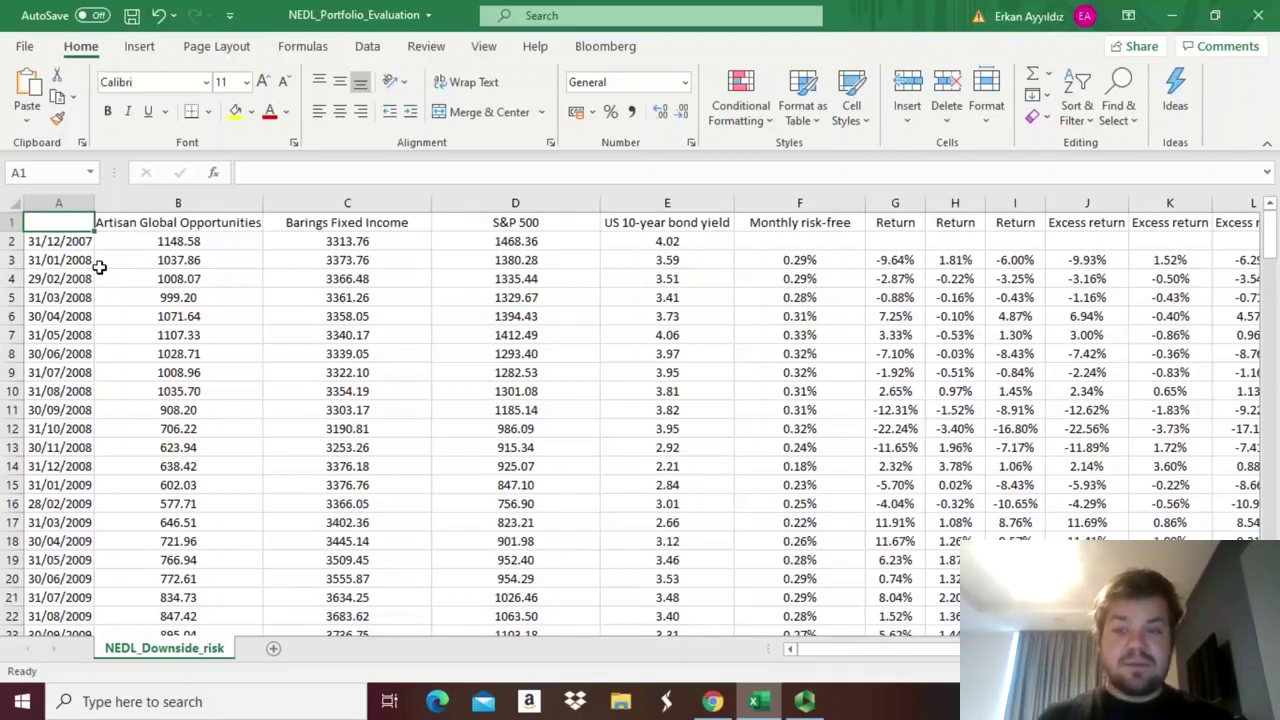
- Enter the running-peak formula =MAX(B$2:B2) for Artisan Global Opportunities in cell M2 of the first Peak column
{"action": "key", "text": "Right"}
{"action": "key", "text": "Right"}
{"action": "key", "text": "Right"}
{"action": "key", "text": "Right"}
{"action": "key", "text": "Right"}
{"action": "key", "text": "Right"}
{"action": "key", "text": "Right"}
{"action": "key", "text": "Right"}
{"action": "key", "text": "Right"}
{"action": "key", "text": "Right"}
{"action": "key", "text": "Right"}
{"action": "key", "text": "Right"}
{"action": "key", "text": "Right"}
{"action": "key", "text": "Right"}
{"action": "key", "text": "Right"}
{"action": "key", "text": "Right"}
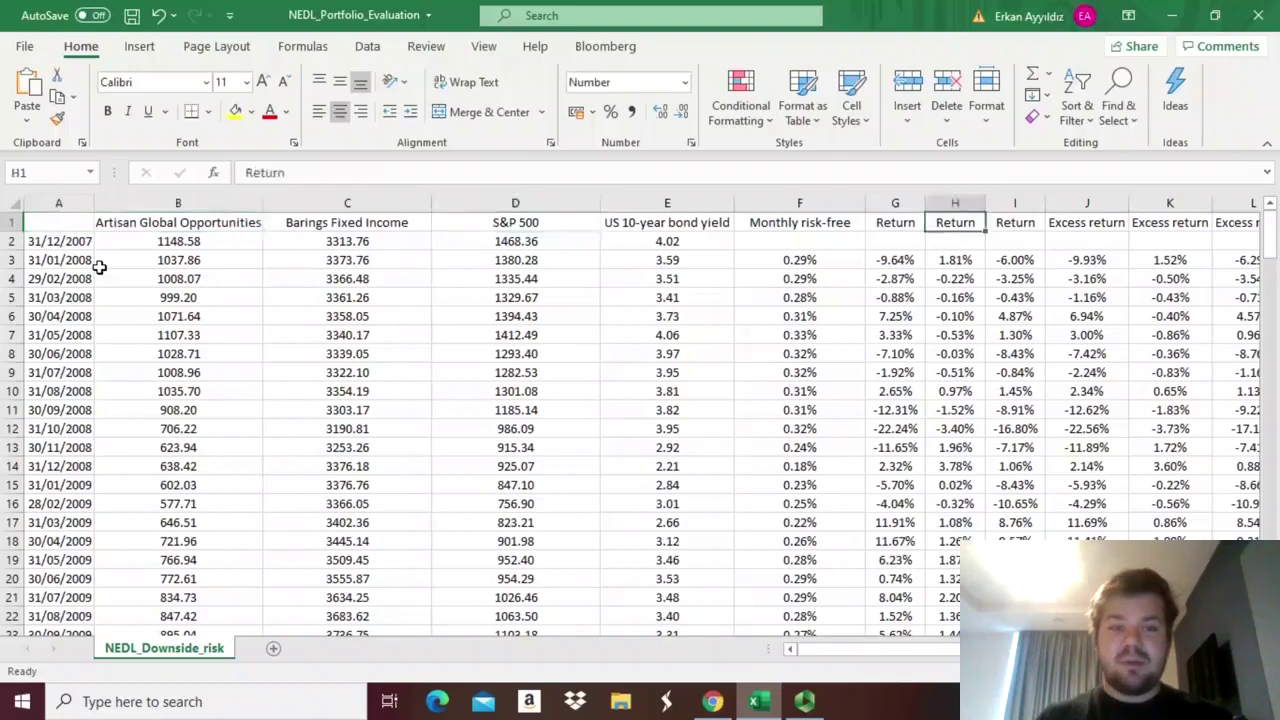
{"action": "key", "text": "Left"}
{"action": "key", "text": "Left"}
{"action": "key", "text": "Left"}
{"action": "key", "text": "Left"}
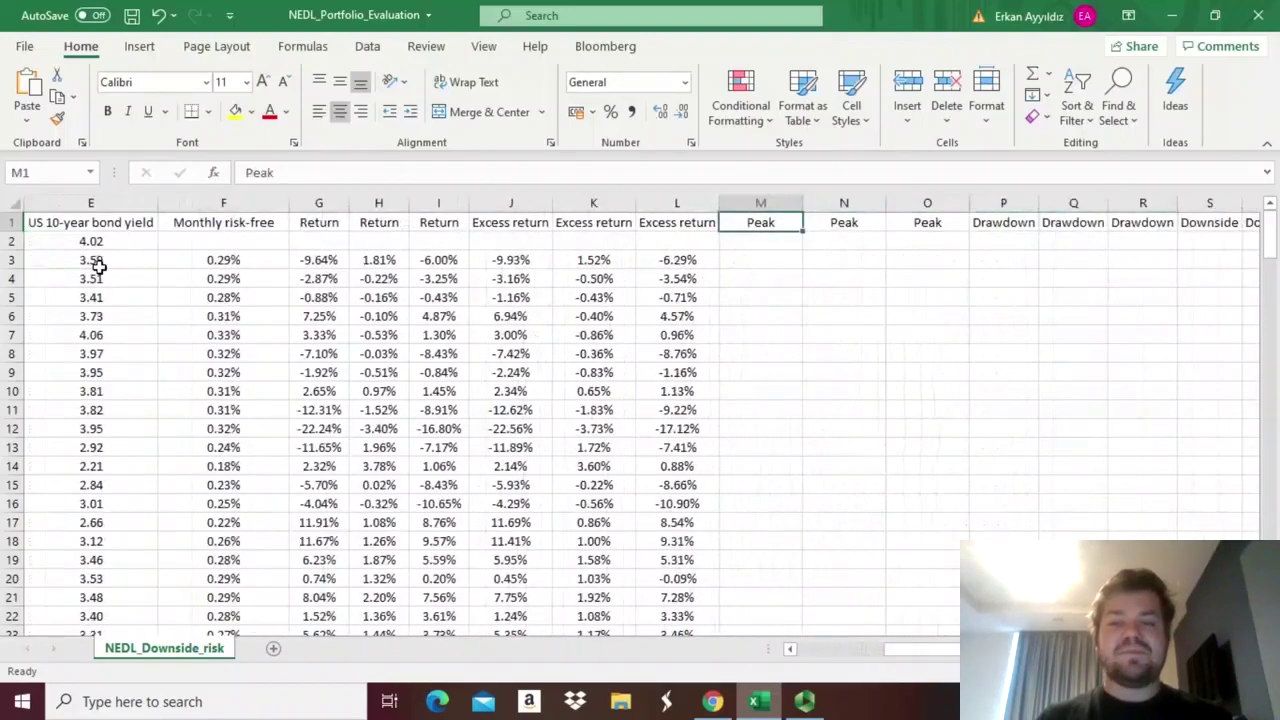
{"action": "key", "text": "Down"}
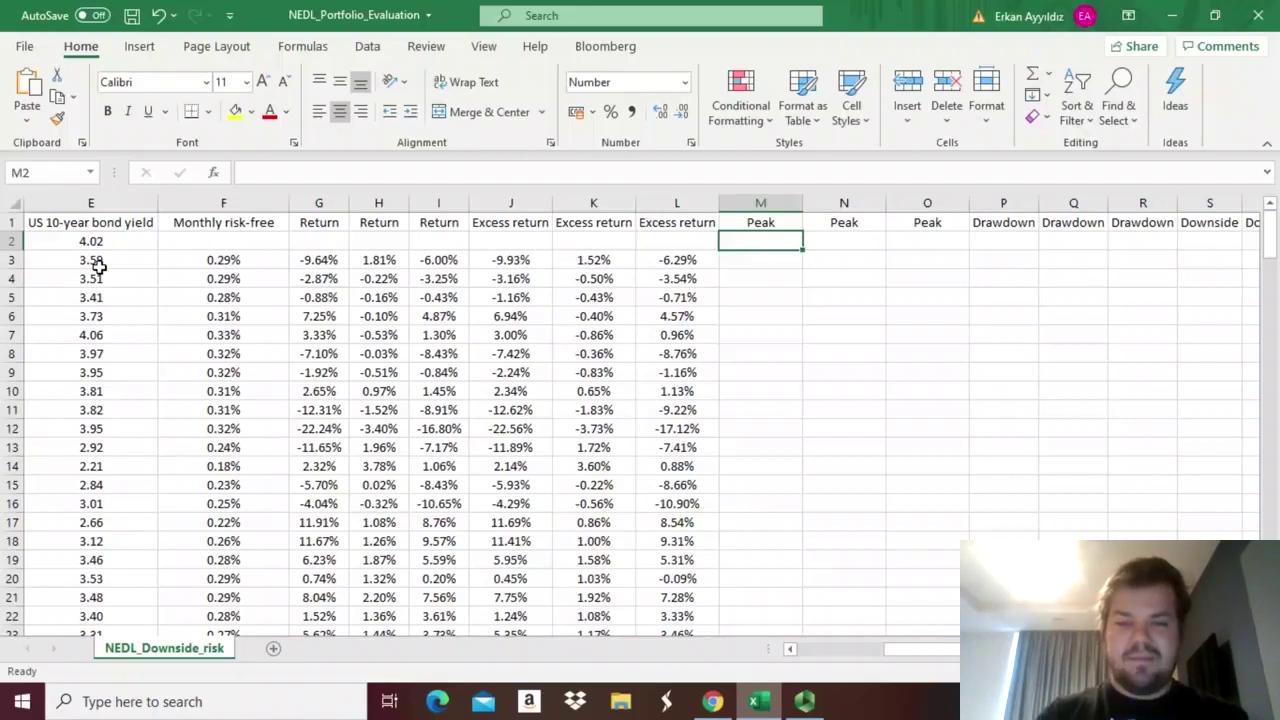
{"action": "type", "text": "=MAX("}
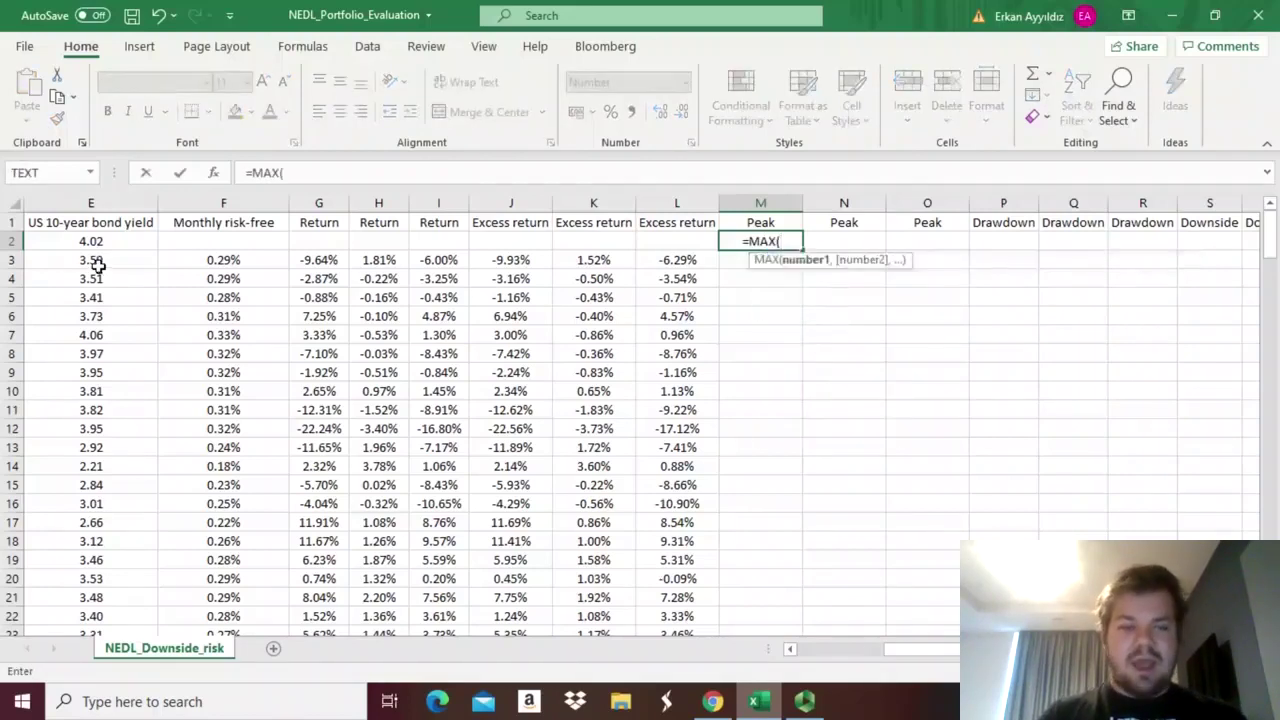
{"action": "left_click", "coordinate": [92, 243]}
{"action": "scroll", "coordinate": [97, 245], "scroll_direction": "left", "scroll_amount": 3}
{"action": "left_click", "coordinate": [97, 245]}
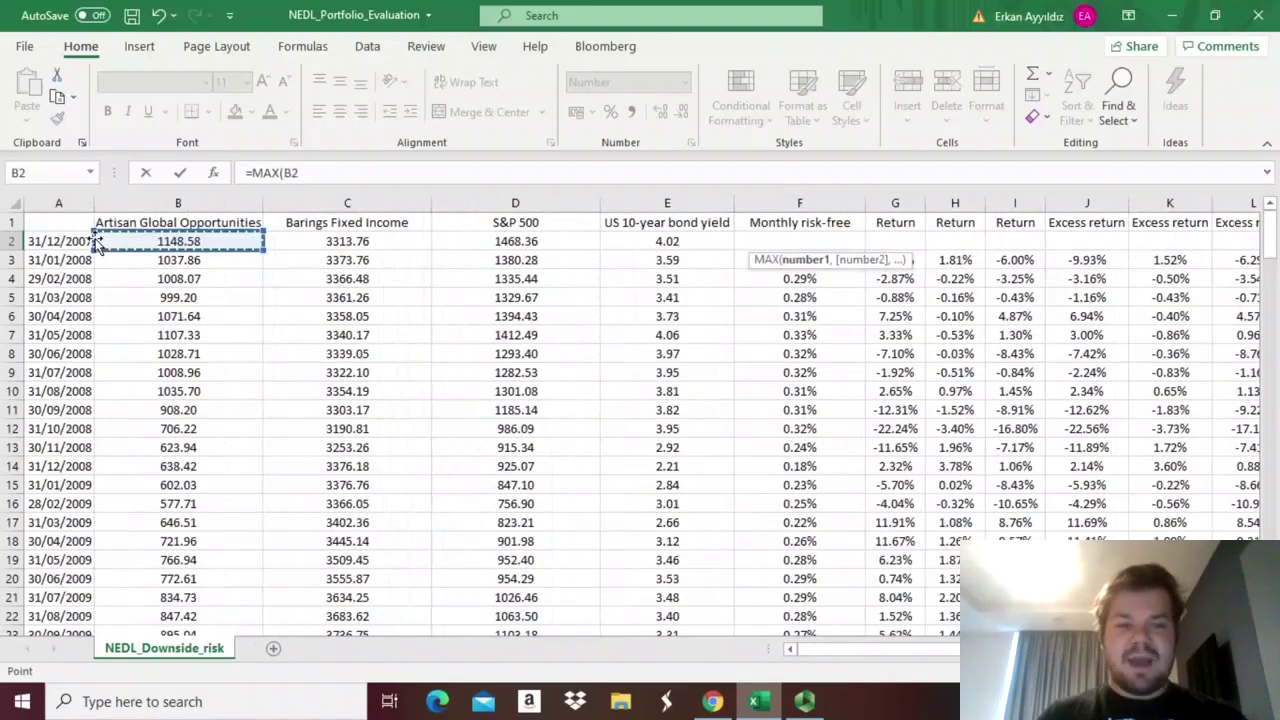
{"action": "left_click", "coordinate": [297, 173]}
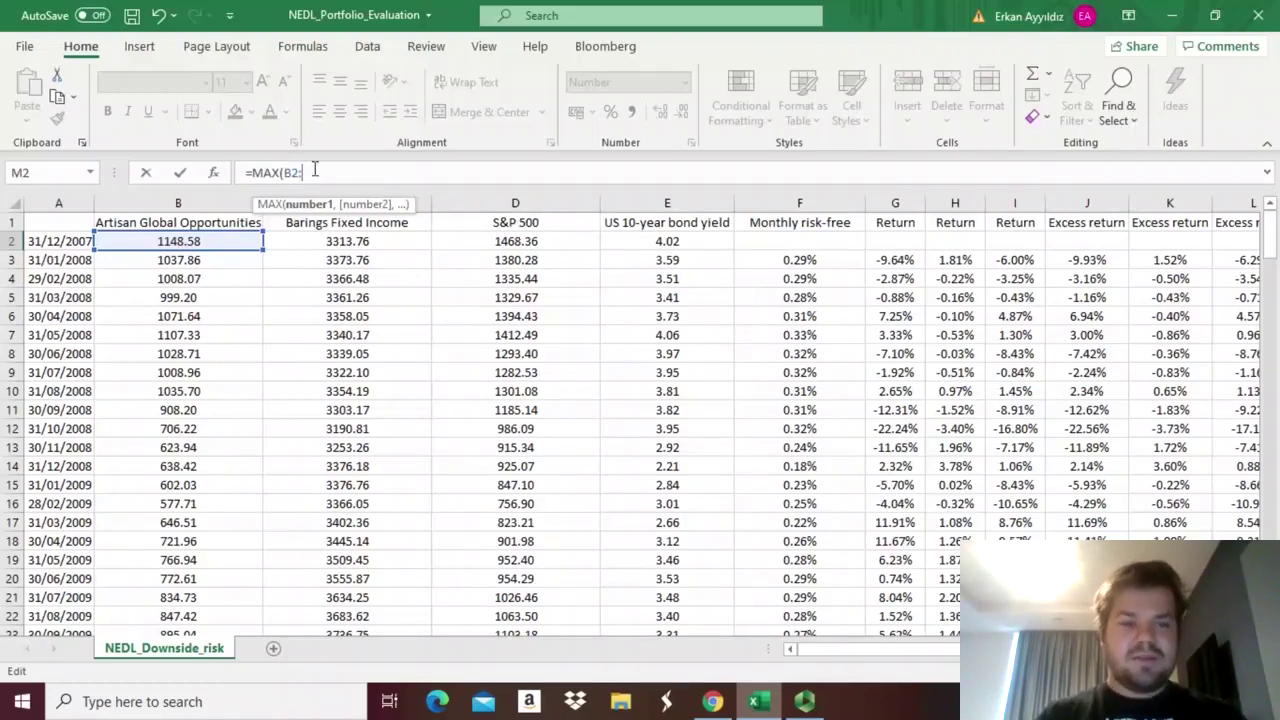
{"action": "left_click", "coordinate": [187, 241]}
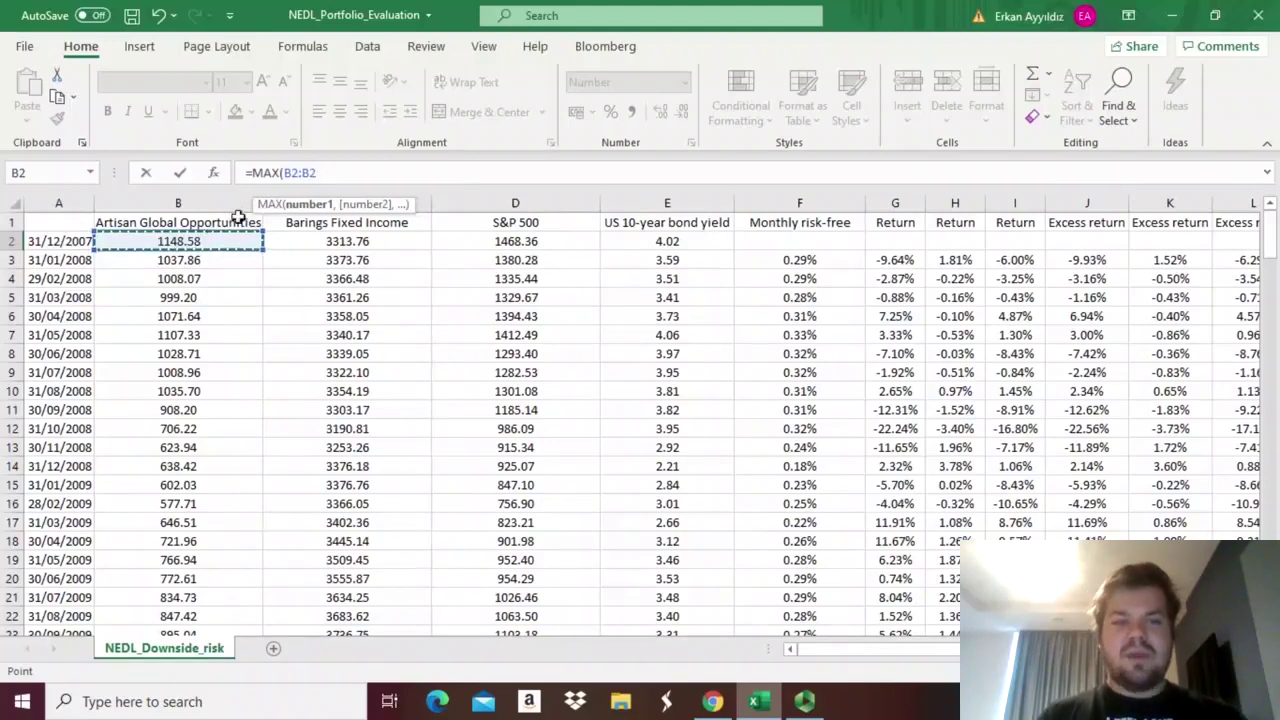
{"action": "left_click", "coordinate": [288, 174]}
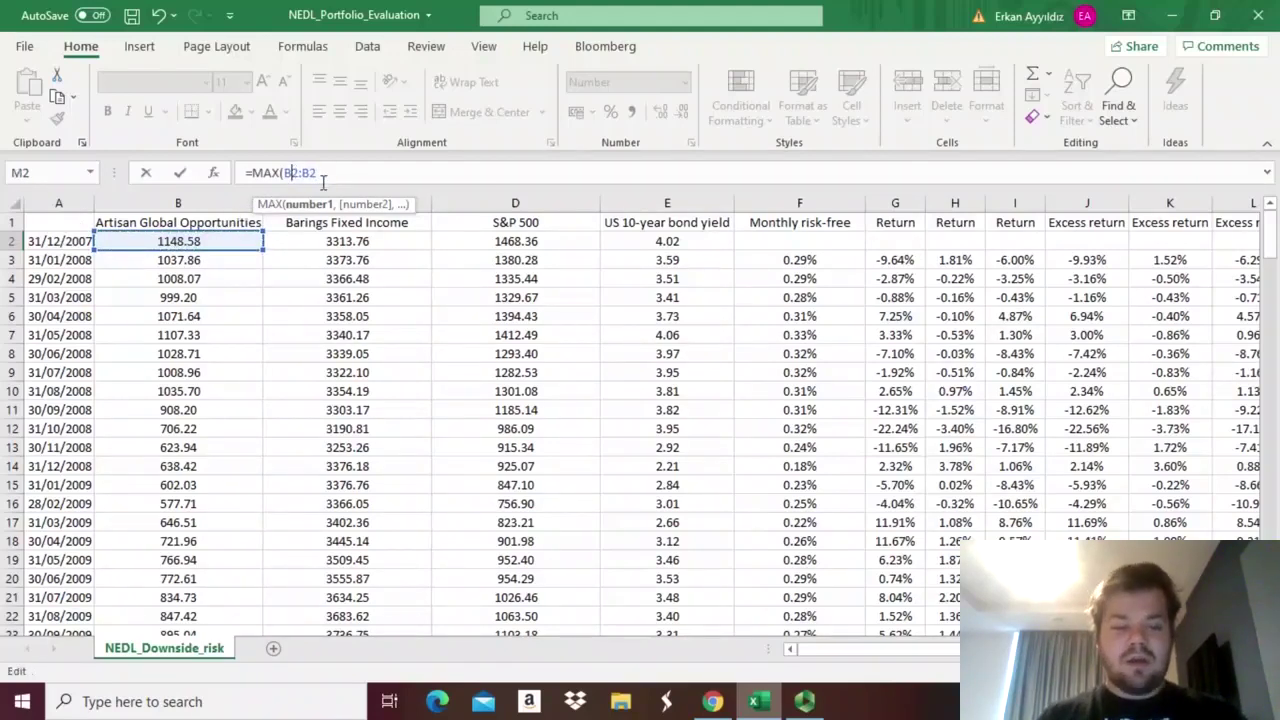
{"action": "type", "text": "$"}
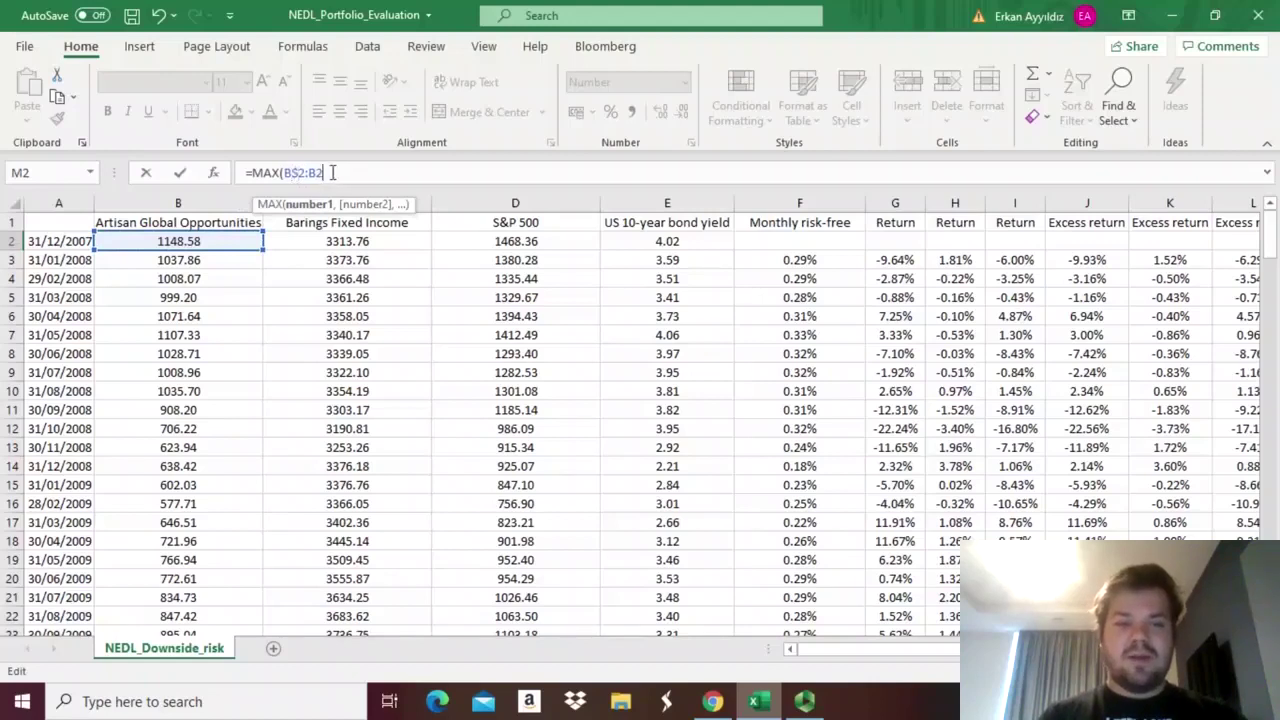
{"action": "left_click", "coordinate": [361, 165]}
{"action": "type", "text": ")"}
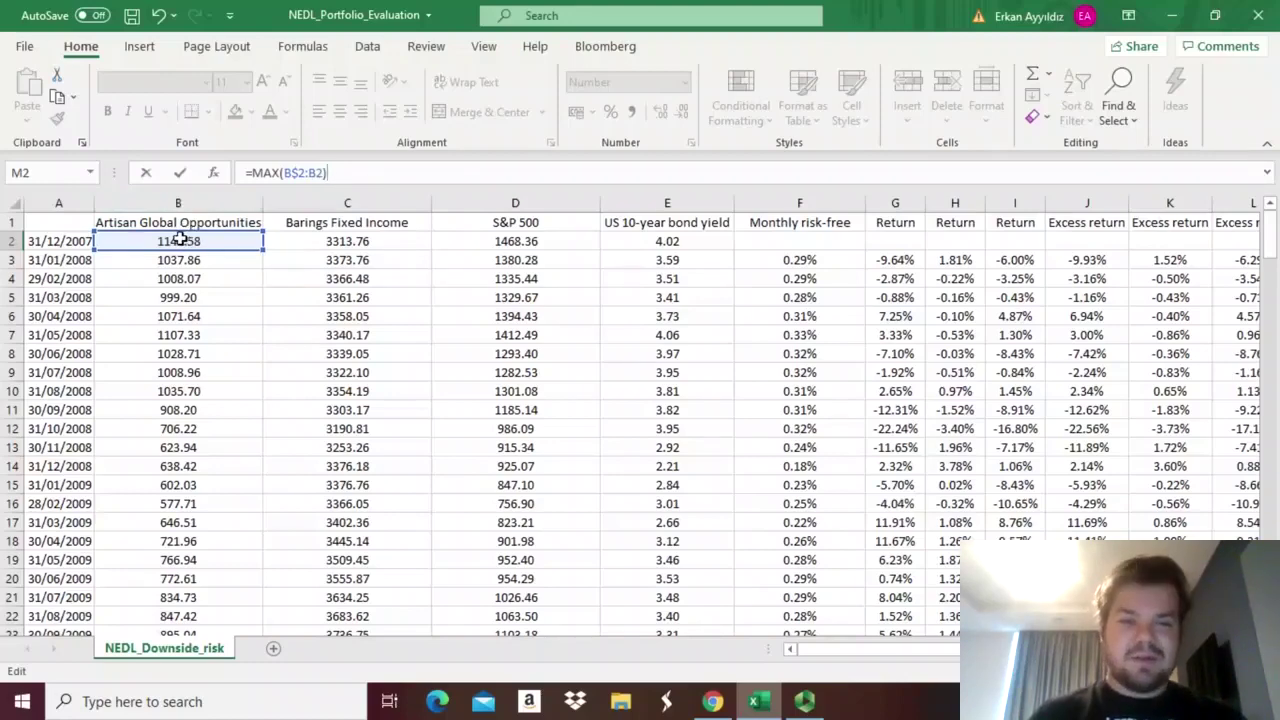
{"action": "key", "text": "Return"}
- Copy the peak formula from M2 across to O2 and down all three Peak columns to row 146
{"action": "left_click", "coordinate": [1110, 243]}
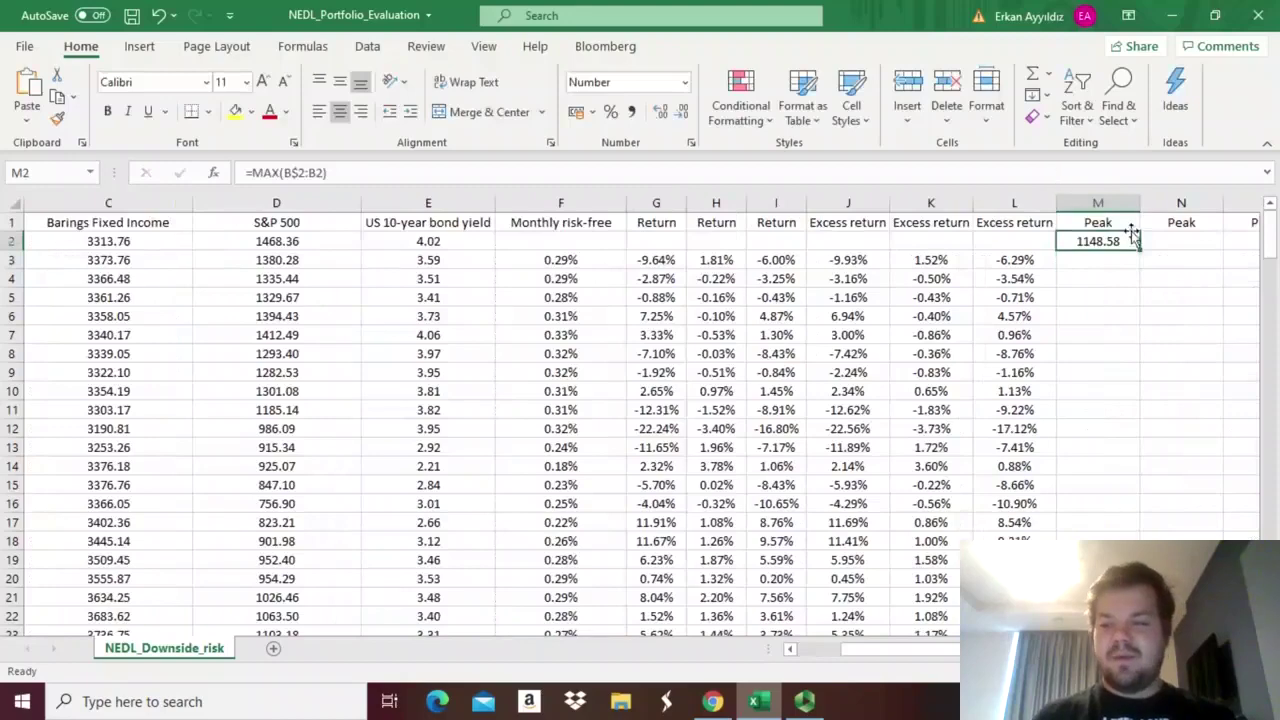
{"action": "mouse_move", "coordinate": [1140, 247]}
{"action": "left_mouse_down"}
{"action": "mouse_move", "coordinate": [1166, 250]}
{"action": "mouse_move", "coordinate": [1110, 251]}
{"action": "mouse_move", "coordinate": [1140, 252]}
{"action": "left_mouse_up"}
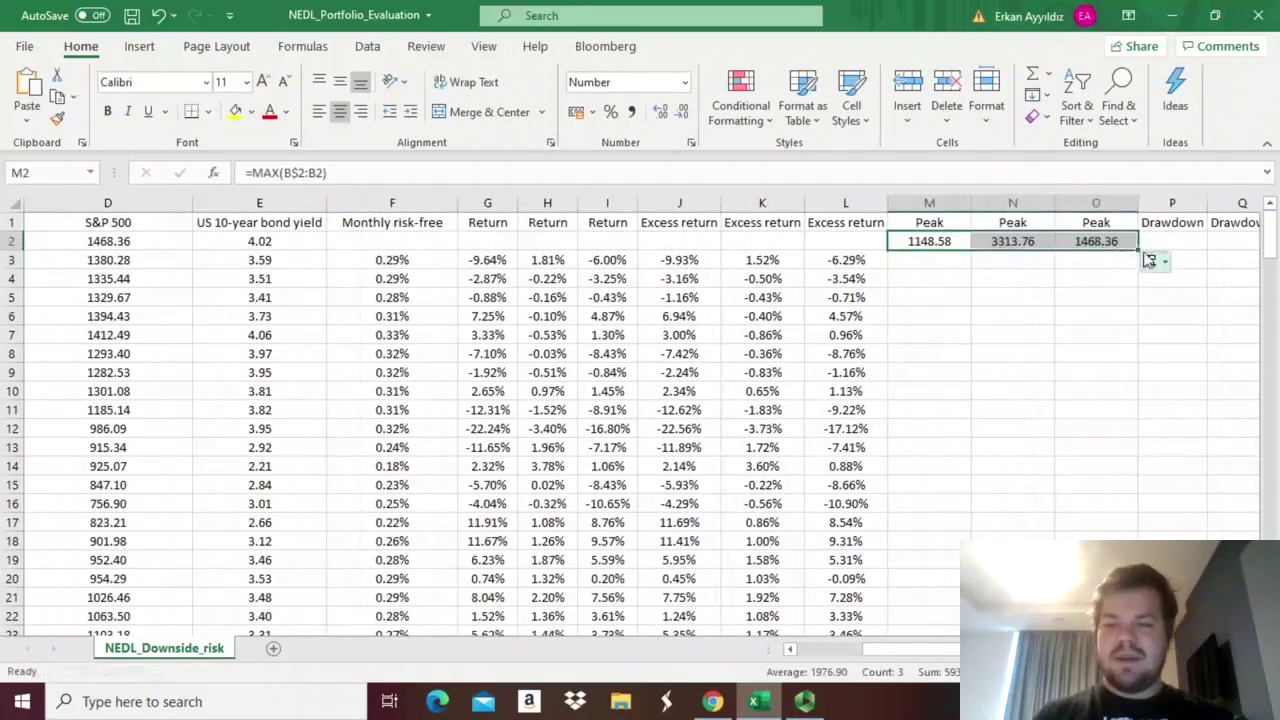
{"action": "double_click", "coordinate": [1140, 252]}
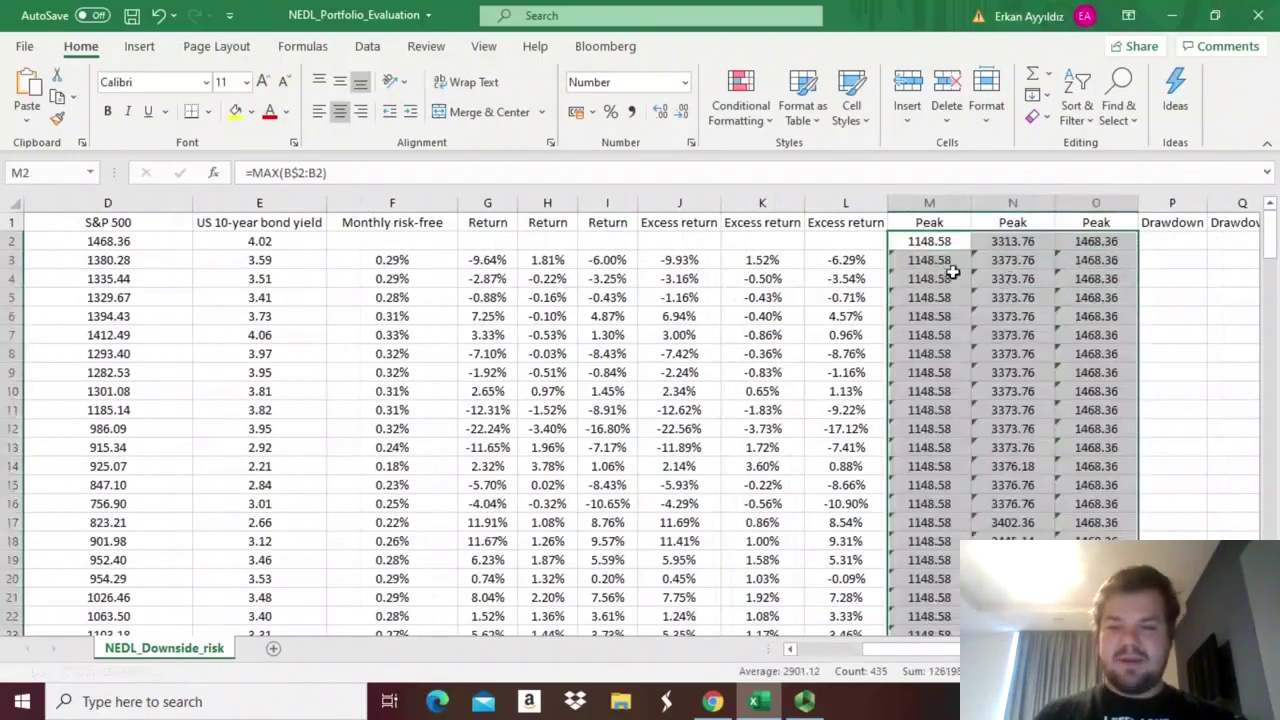
- Examine how the running peak in column M develops down the rows, checking the formulas around row 37
{"action": "mouse_move", "coordinate": [910, 240]}
{"action": "left_mouse_down"}
{"action": "mouse_move", "coordinate": [913, 254]}
{"action": "mouse_move", "coordinate": [917, 242]}
{"action": "left_mouse_up"}
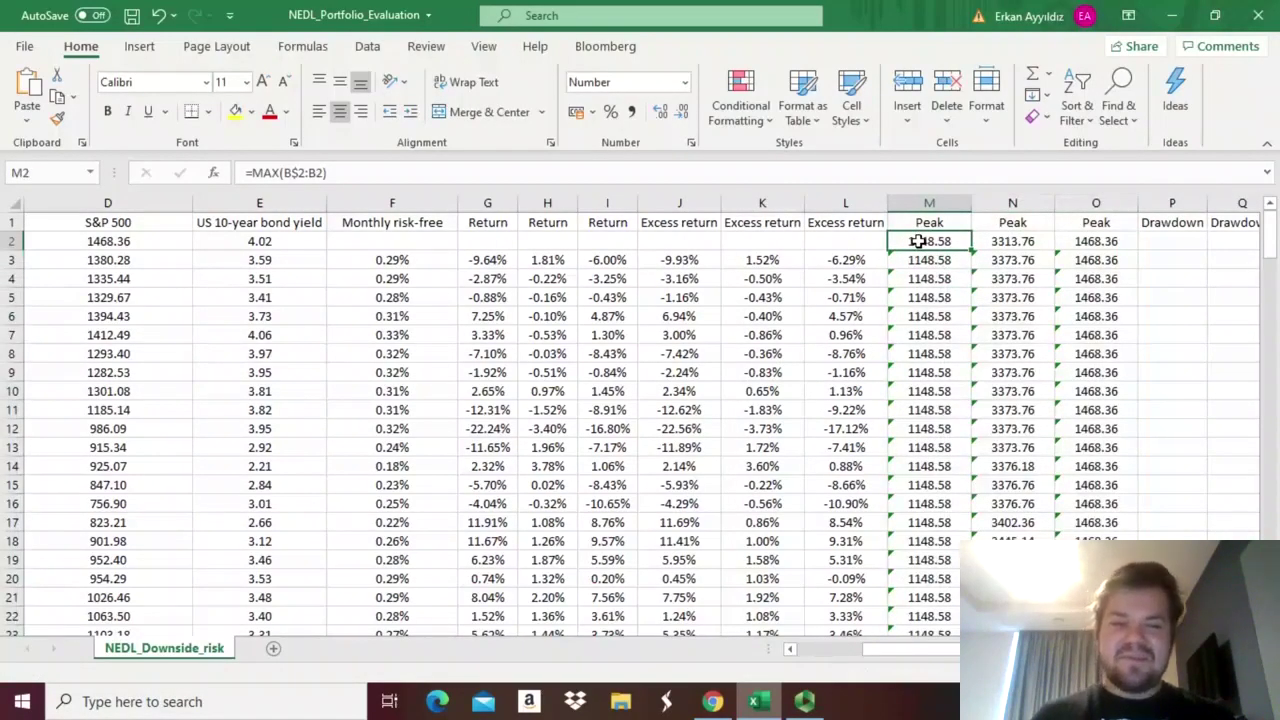
{"action": "left_click_drag", "start_coordinate": [917, 242], "coordinate": [1063, 414]}
{"action": "left_click", "coordinate": [962, 389]}
{"action": "key", "text": "Down"}
{"action": "key", "text": "Down"}
{"action": "key", "text": "Down"}
{"action": "key", "text": "Down"}
{"action": "key", "text": "Down"}
{"action": "key", "text": "Down"}
{"action": "key", "text": "Down"}
{"action": "key", "text": "Down"}
{"action": "key", "text": "Down"}
{"action": "key", "text": "Down"}
{"action": "key", "text": "Down"}
{"action": "key", "text": "Down"}
{"action": "key", "text": "Down"}
{"action": "key", "text": "Down"}
{"action": "key", "text": "Down"}
{"action": "key", "text": "Down"}
{"action": "key", "text": "Down"}
{"action": "key", "text": "Down"}
{"action": "key", "text": "Down"}
{"action": "key", "text": "Down"}
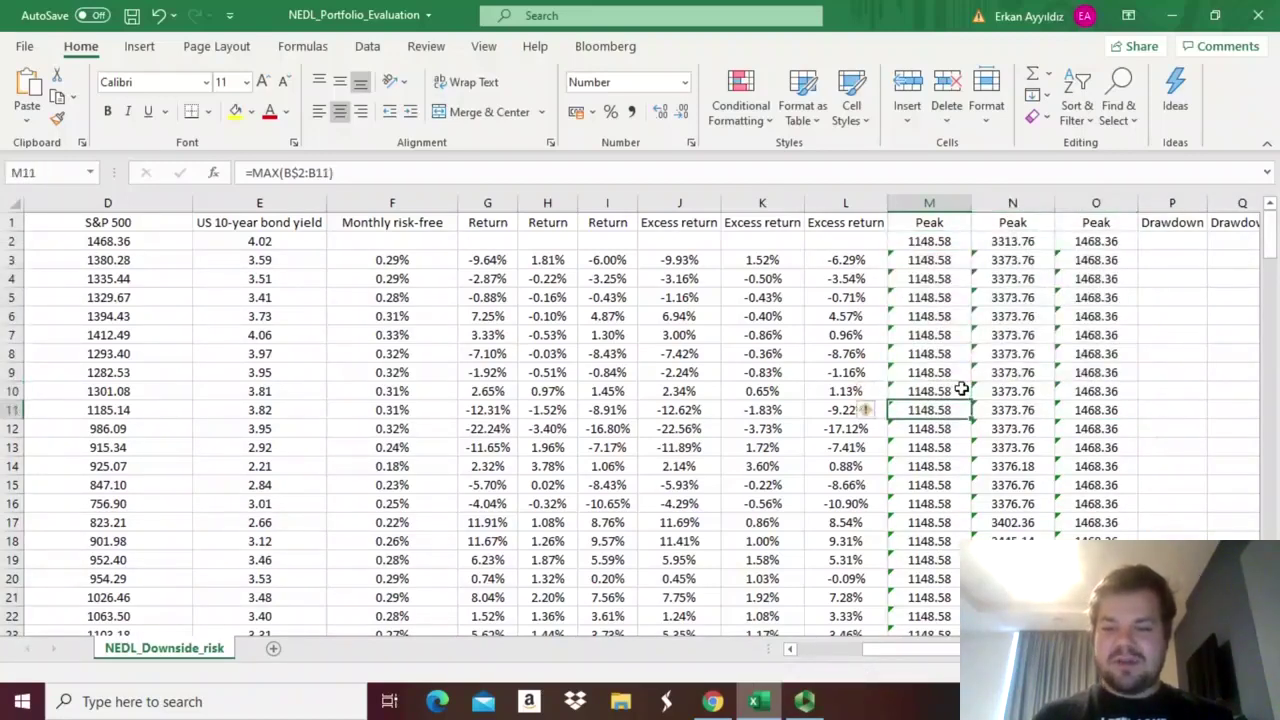
{"action": "key", "text": "Down"}
{"action": "key", "text": "Down"}
{"action": "key", "text": "Down"}
{"action": "key", "text": "Down"}
{"action": "key", "text": "Down"}
{"action": "key", "text": "Down"}
{"action": "key", "text": "Down"}
{"action": "key", "text": "Down"}
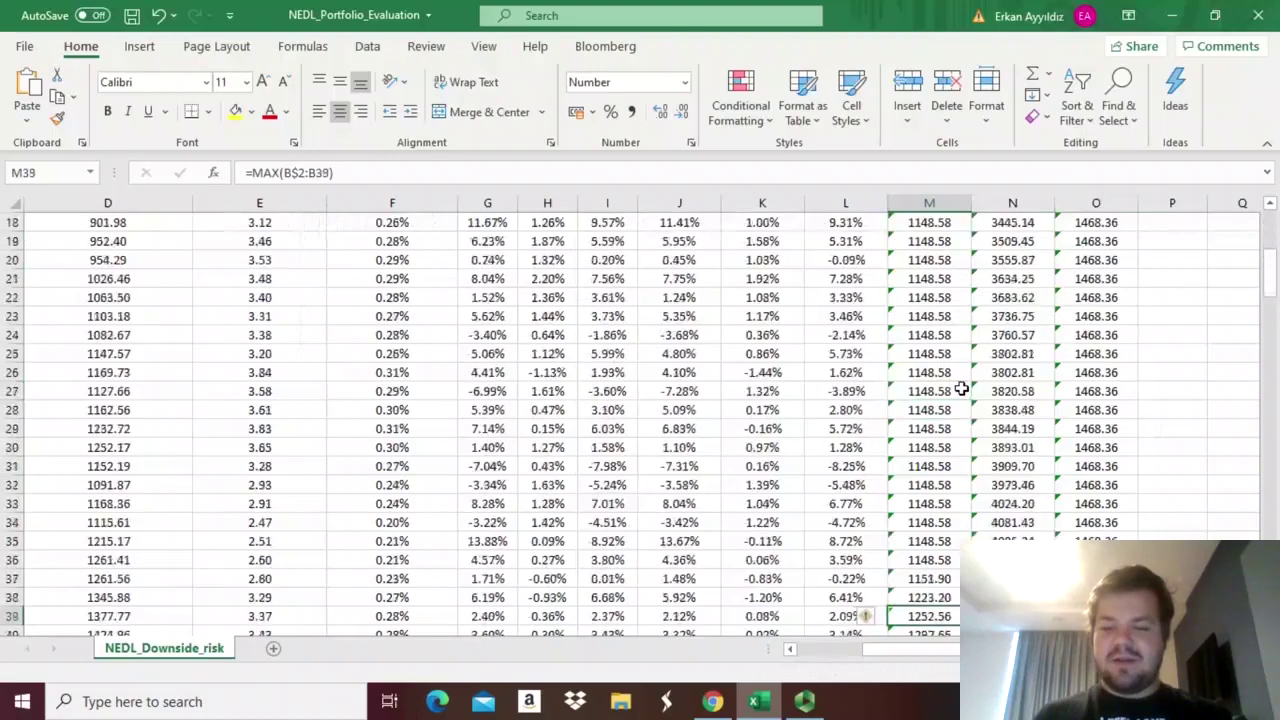
{"action": "left_click", "coordinate": [929, 462]}
{"action": "left_click", "coordinate": [928, 449]}
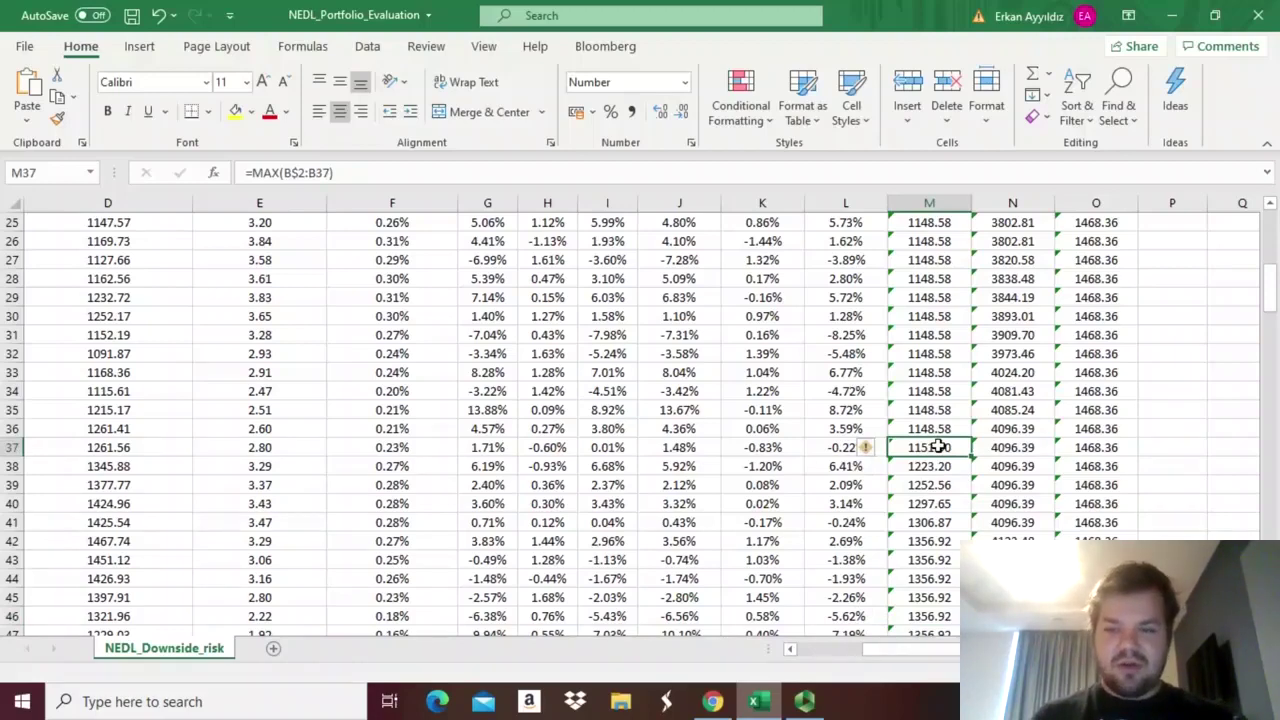
- Enter the drawdown formula =B2/M2-1 in cell P2 of the first Drawdown column
{"action": "key", "text": "Right"}
{"action": "key", "text": "Right"}
{"action": "key", "text": "Right"}
{"action": "key", "text": "ctrl+Up"}
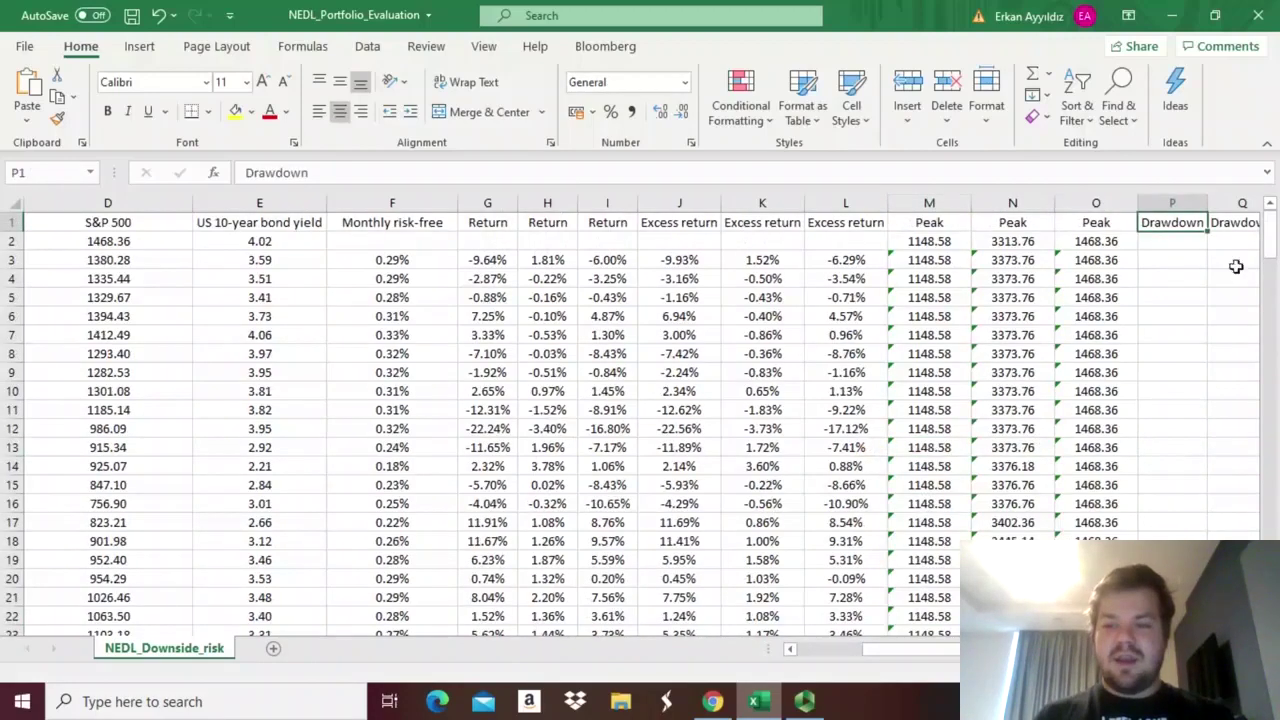
{"action": "left_click", "coordinate": [1166, 243]}
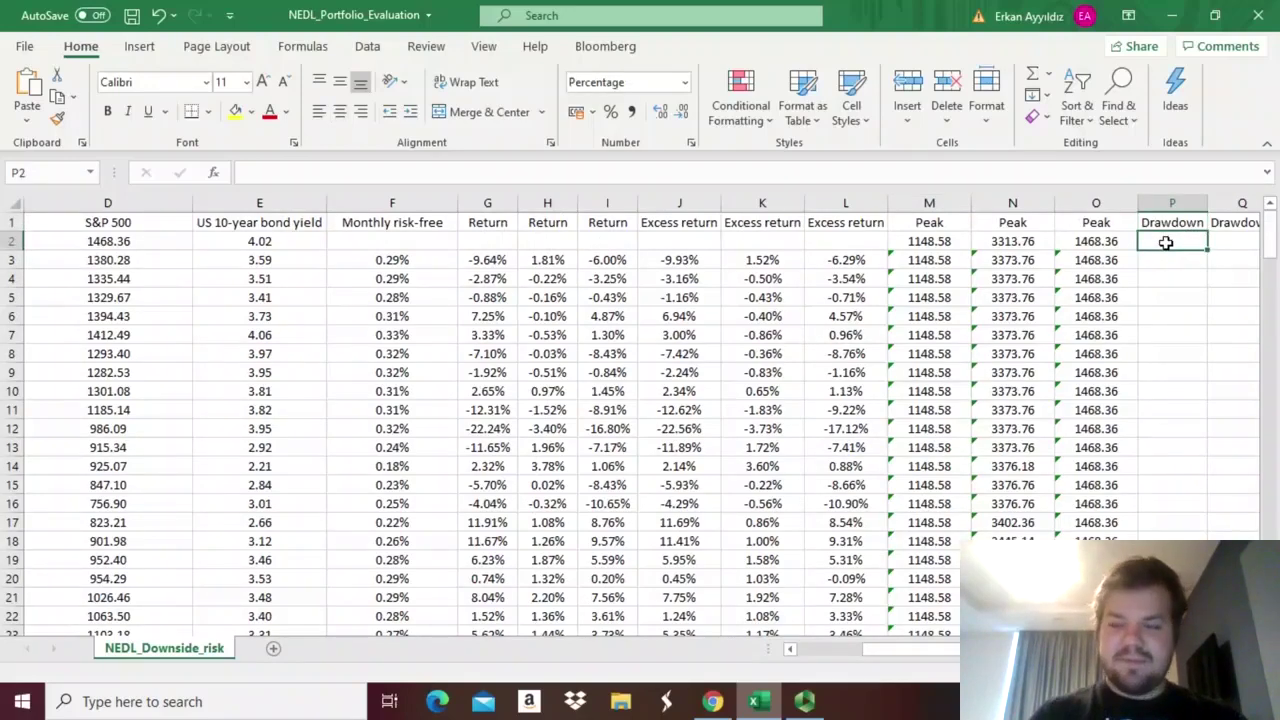
{"action": "type", "text": "="}
{"action": "left_click", "coordinate": [472, 266]}
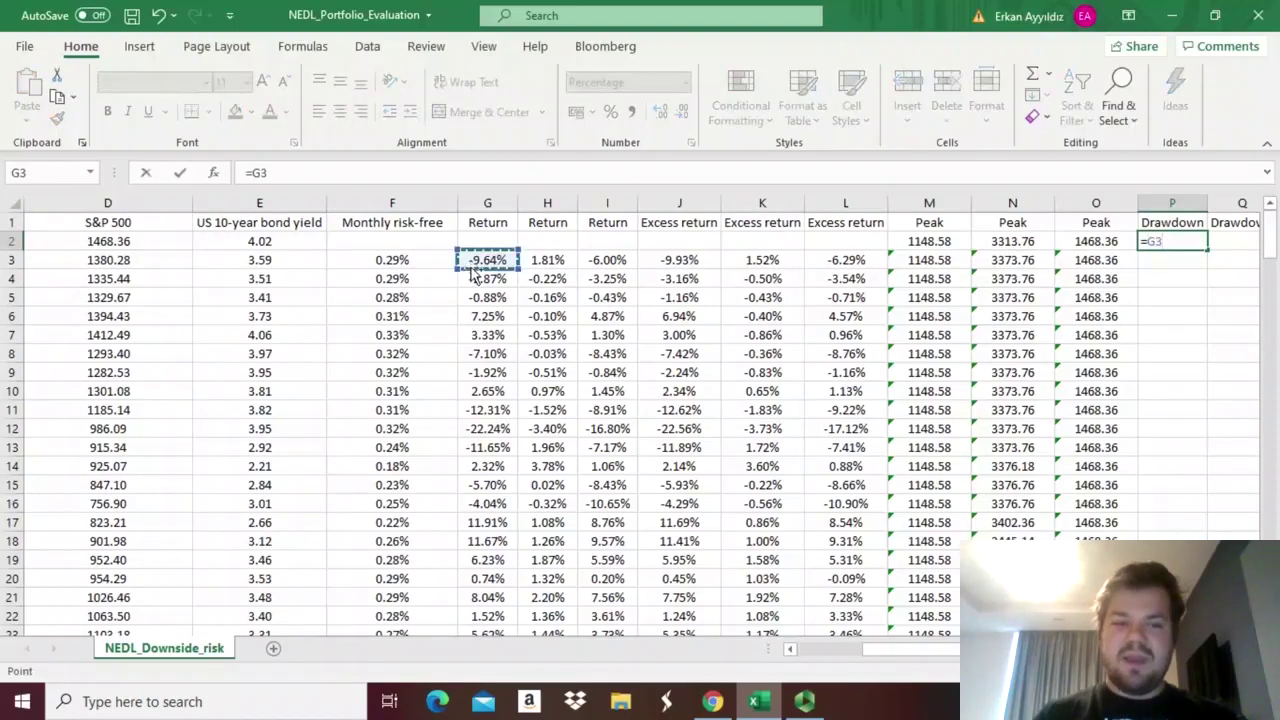
{"action": "scroll", "coordinate": [430, 268], "scroll_direction": "left", "scroll_amount": 3}
{"action": "left_click", "coordinate": [150, 241]}
{"action": "left_click", "coordinate": [291, 173]}
{"action": "type", "text": "/"}
{"action": "left_click", "coordinate": [855, 278]}
{"action": "key", "text": "Right"}
{"action": "key", "text": "Right"}
{"action": "key", "text": "Right"}
{"action": "key", "text": "Right"}
{"action": "key", "text": "Right"}
{"action": "key", "text": "Right"}
{"action": "key", "text": "Right"}
{"action": "key", "text": "Right"}
{"action": "key", "text": "Right"}
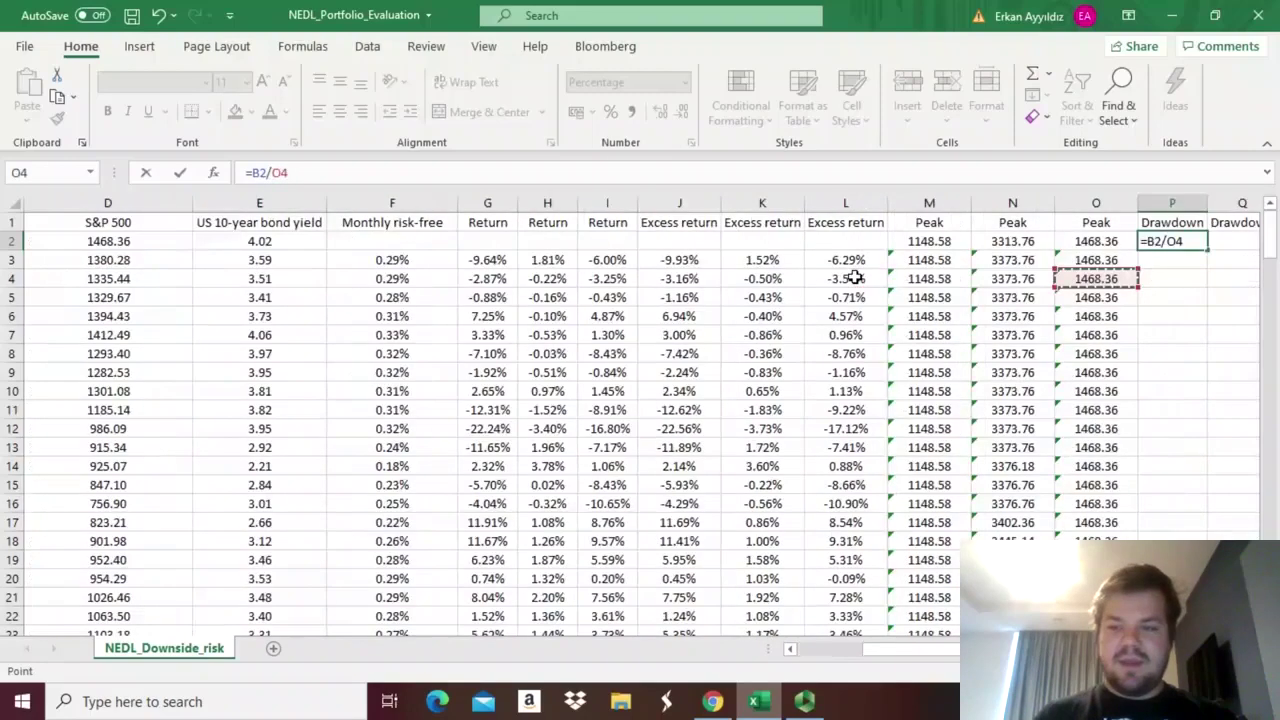
{"action": "left_click", "coordinate": [929, 242]}
{"action": "left_click", "coordinate": [311, 173]}
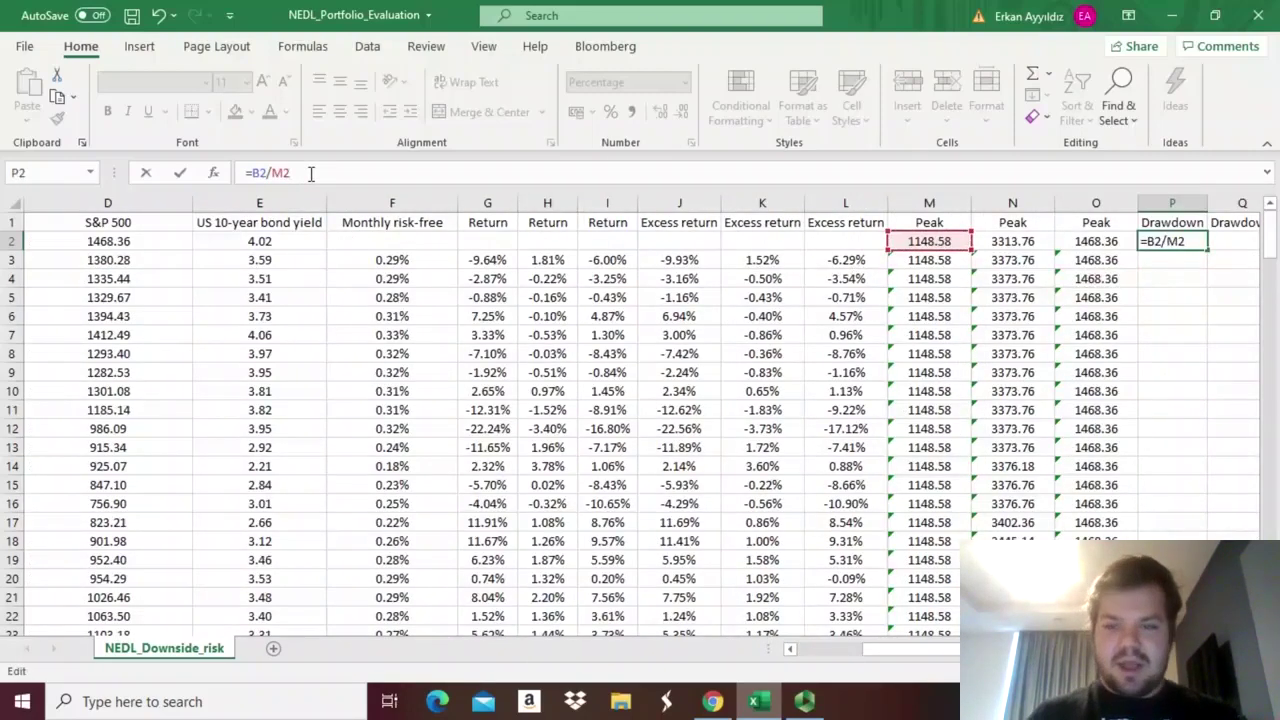
{"action": "type", "text": "-1"}
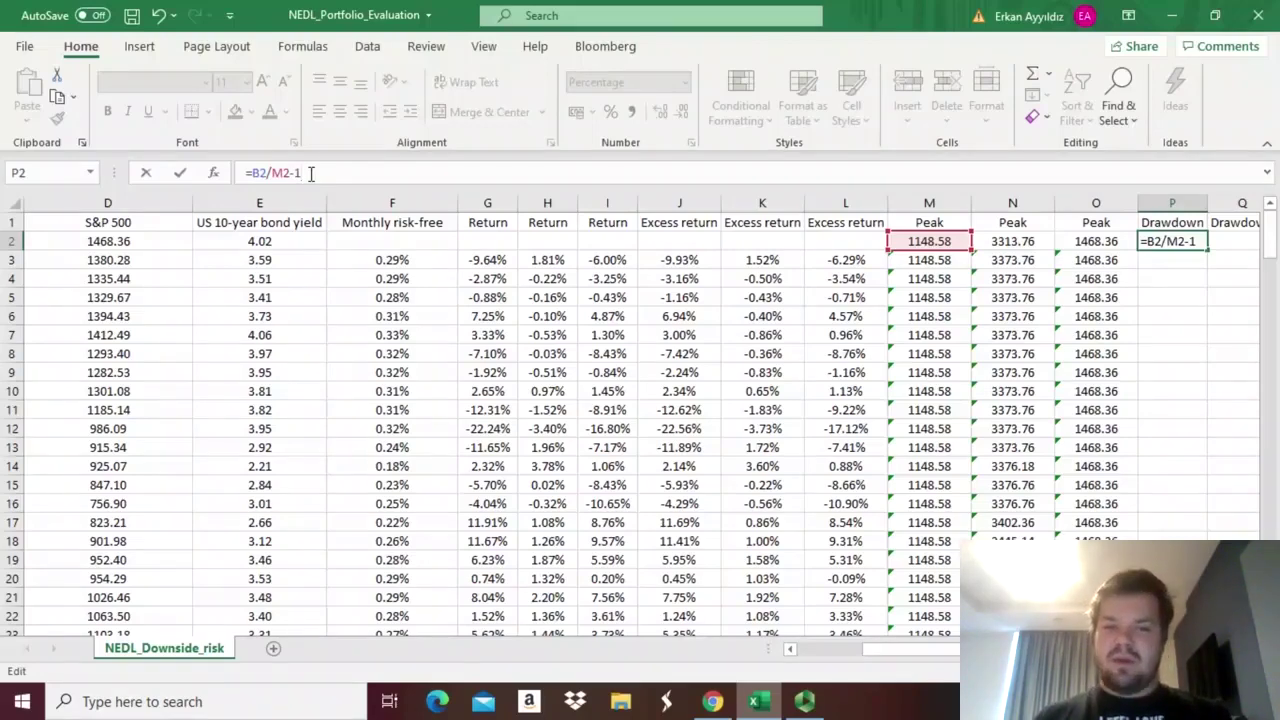
{"action": "key", "text": "Return"}
- Copy the drawdown formula from P2 across to R2 and down all three Drawdown columns to row 146
{"action": "key", "text": "Up"}
{"action": "mouse_move", "coordinate": [1206, 246]}
{"action": "left_mouse_down"}
{"action": "mouse_move", "coordinate": [1250, 245]}
{"action": "mouse_move", "coordinate": [1166, 240]}
{"action": "mouse_move", "coordinate": [1181, 251]}
{"action": "left_mouse_up"}
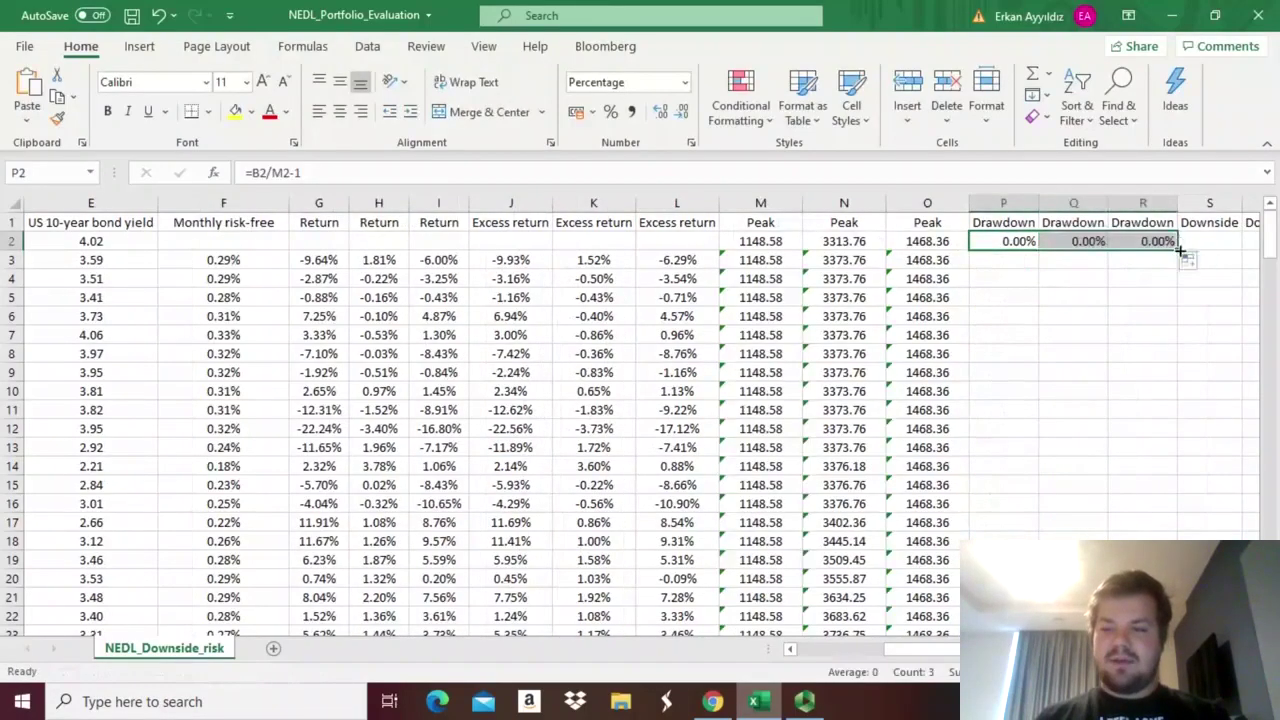
{"action": "double_click", "coordinate": [1180, 250]}
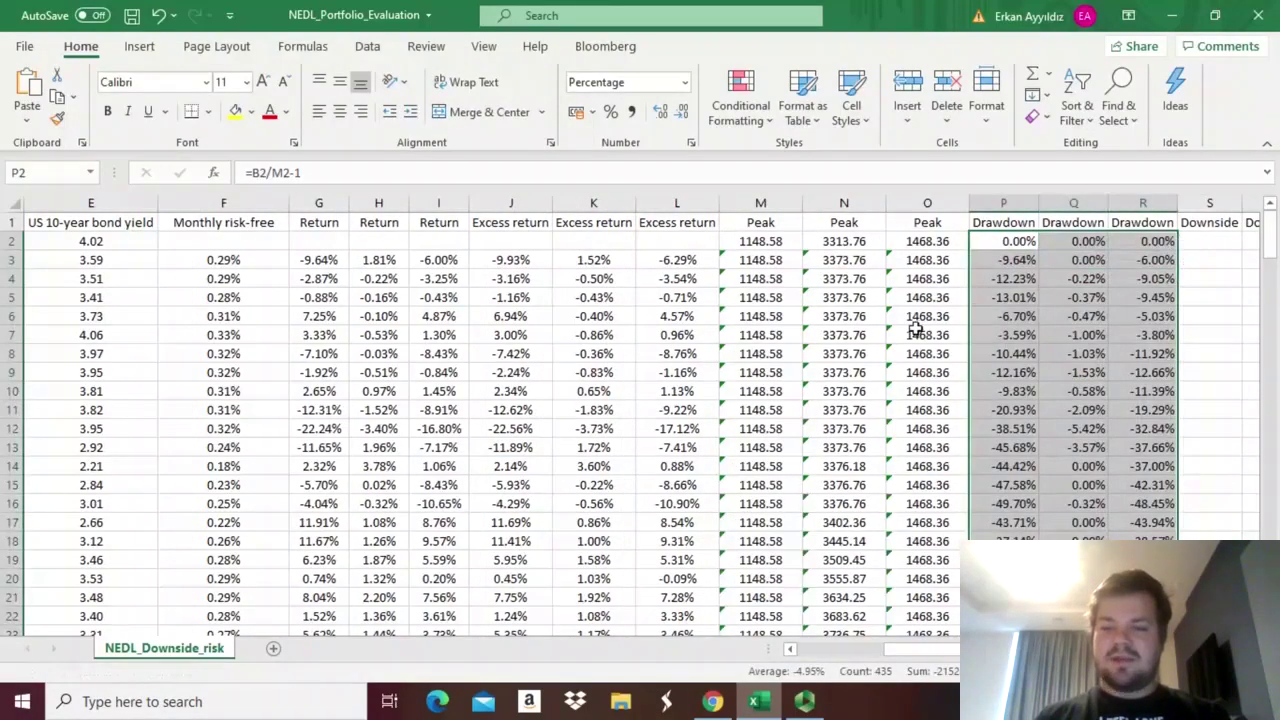
{"action": "left_click", "coordinate": [1036, 291]}
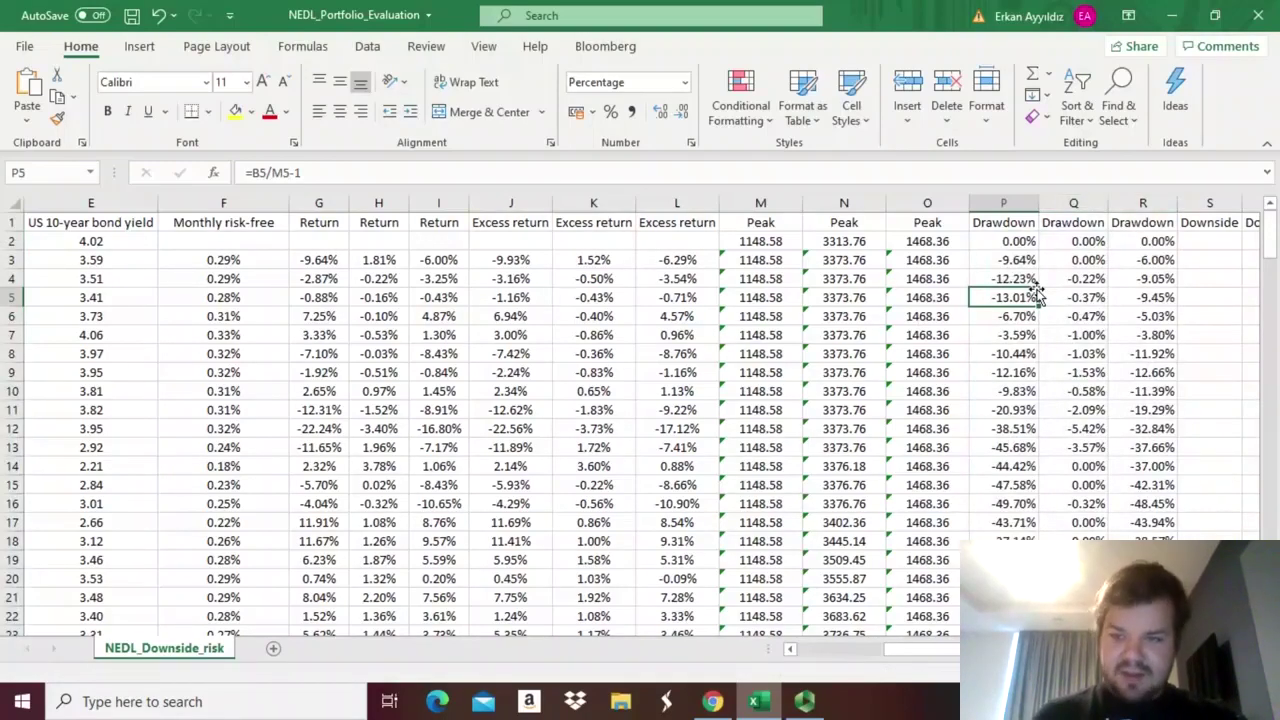
{"action": "left_click", "coordinate": [1001, 240]}
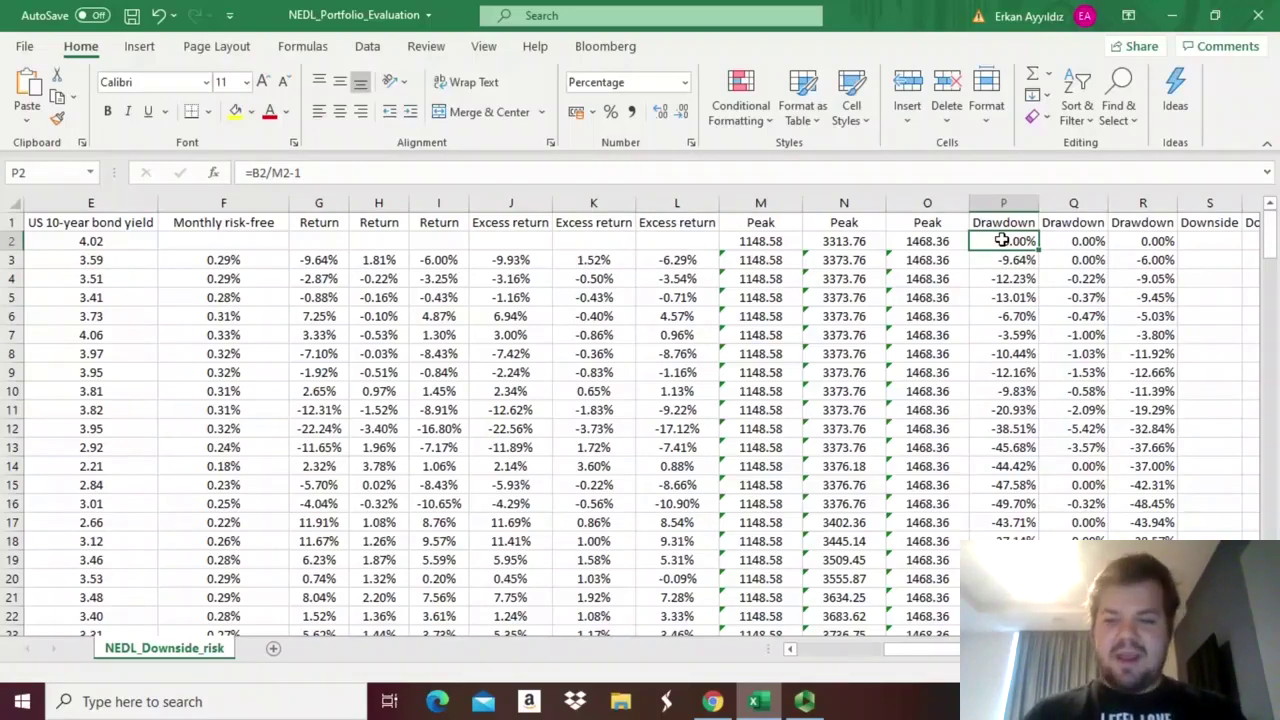
{"action": "left_click", "coordinate": [1011, 372]}
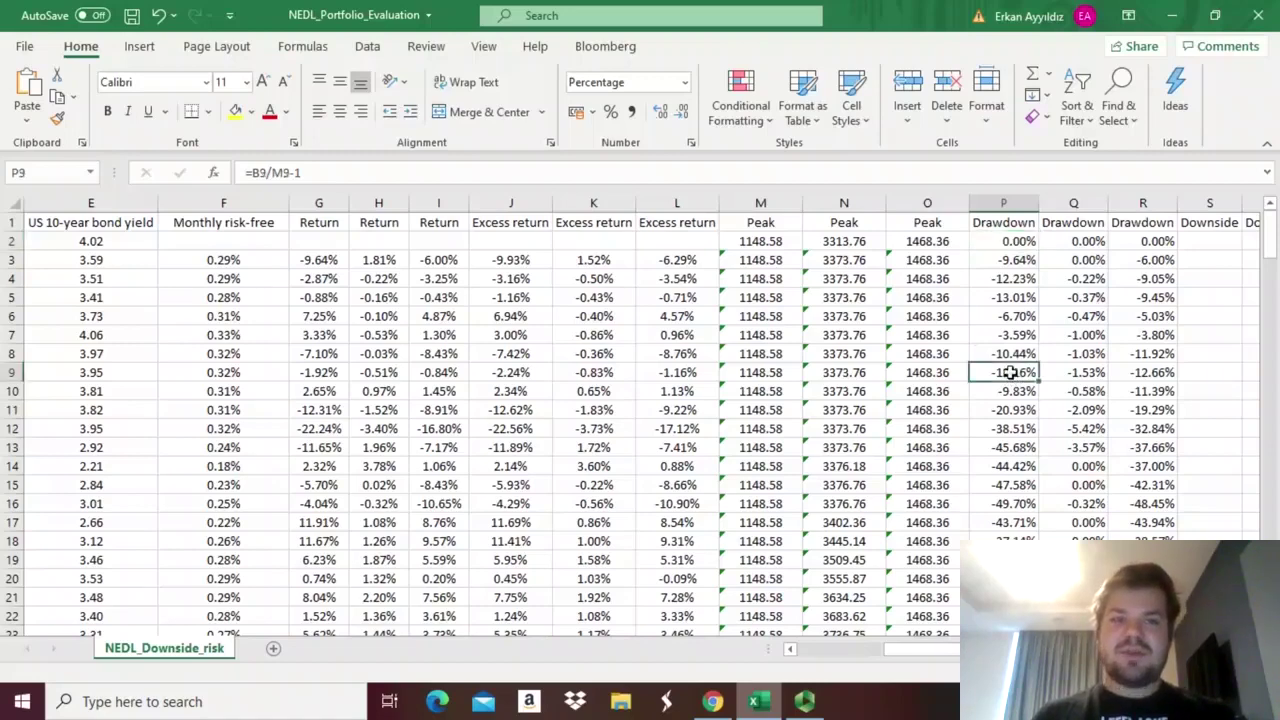
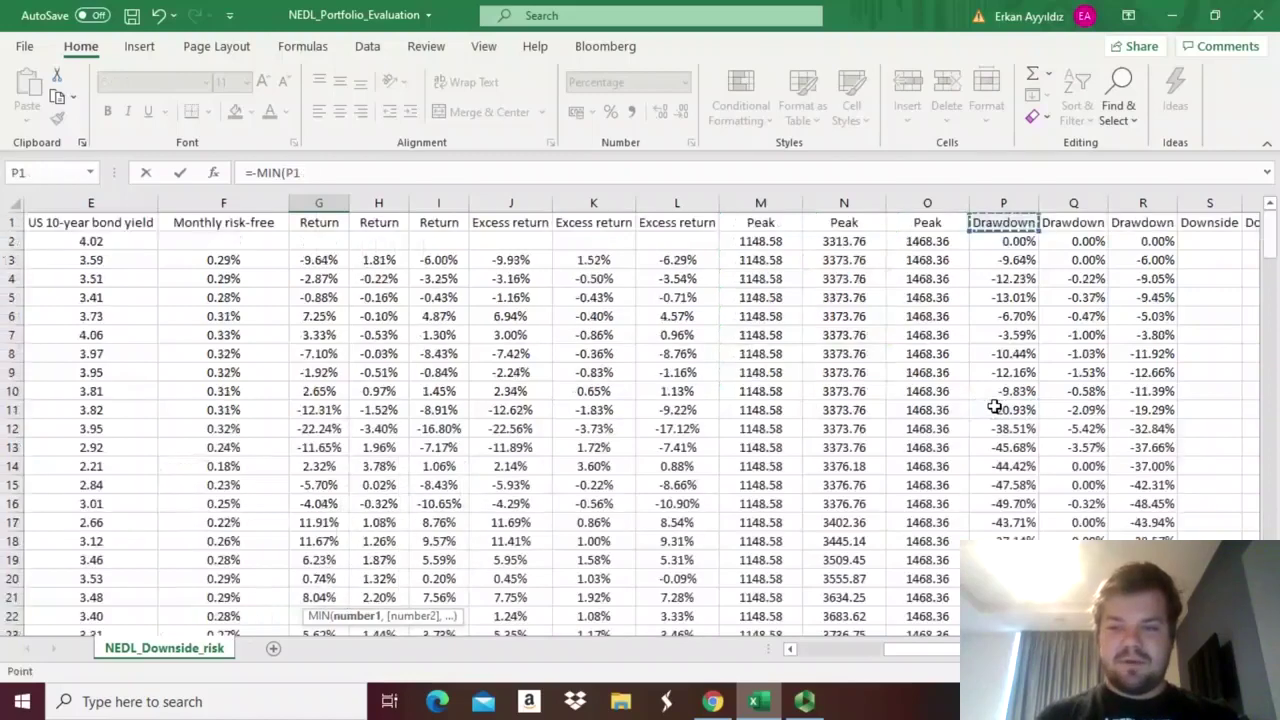
- Calculate the maximum drawdown in G156 with =-MIN(P2:P146) and copy the formula across to I156
{"action": "key", "text": "Down"}
{"action": "key", "text": "ctrl+shift+Down"}
{"action": "type", "text": ")"}
{"action": "key", "text": "ctrl+Return"}
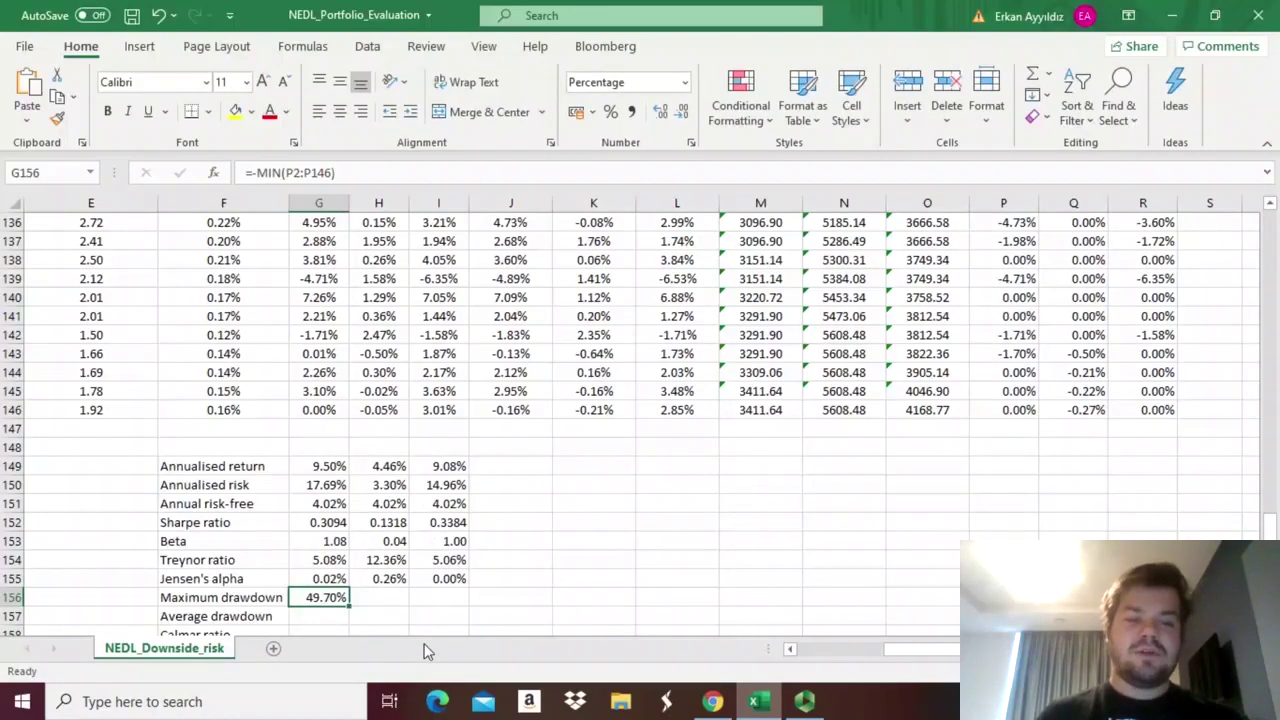
{"action": "left_click_drag", "start_coordinate": [349, 605], "coordinate": [478, 620]}
- Examine the maximum drawdowns in row 156 and compare them with the two funds' annualised risk in row 150
{"action": "left_click", "coordinate": [445, 598]}
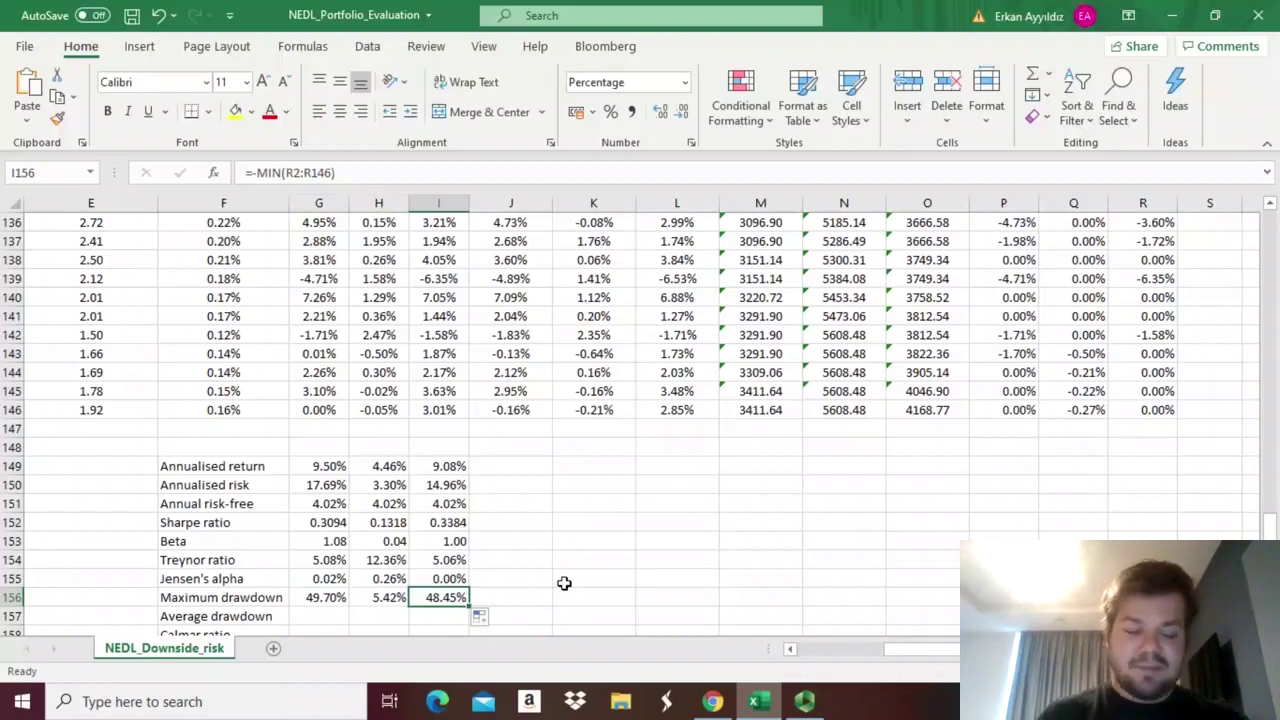
{"action": "key", "text": "Left"}
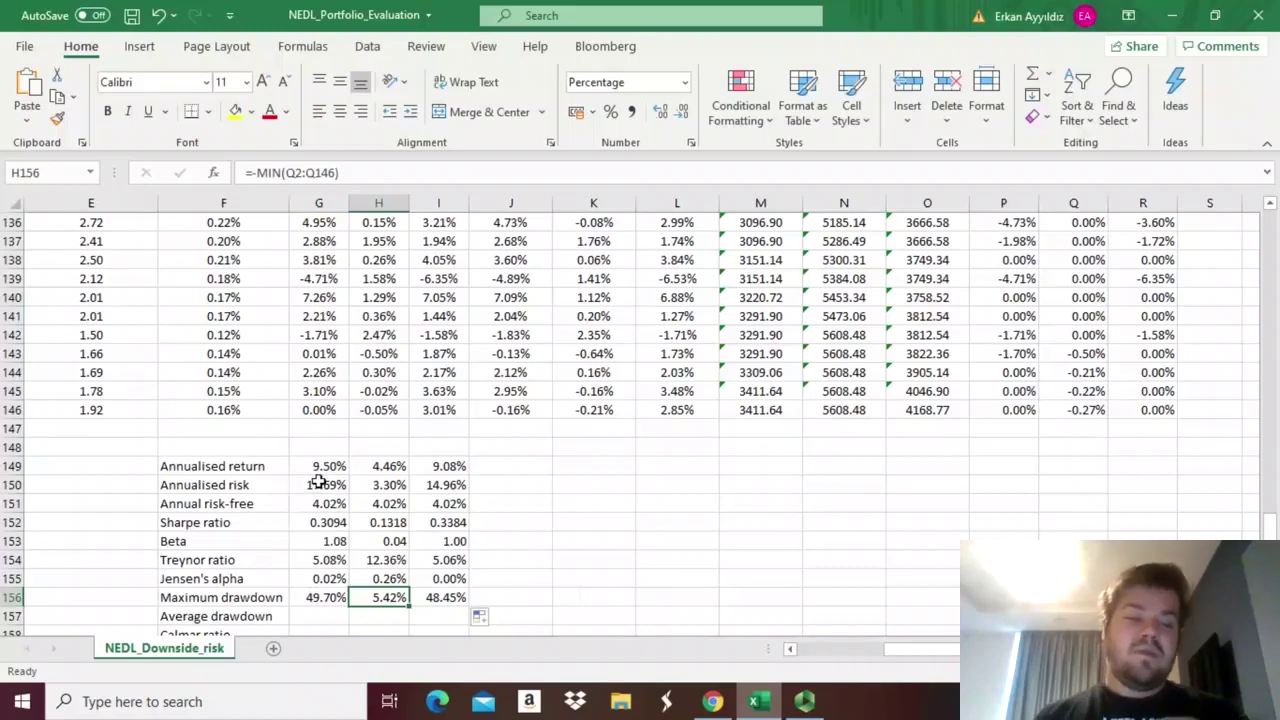
{"action": "left_click_drag", "start_coordinate": [320, 484], "coordinate": [378, 483]}
{"action": "left_click", "coordinate": [371, 485]}
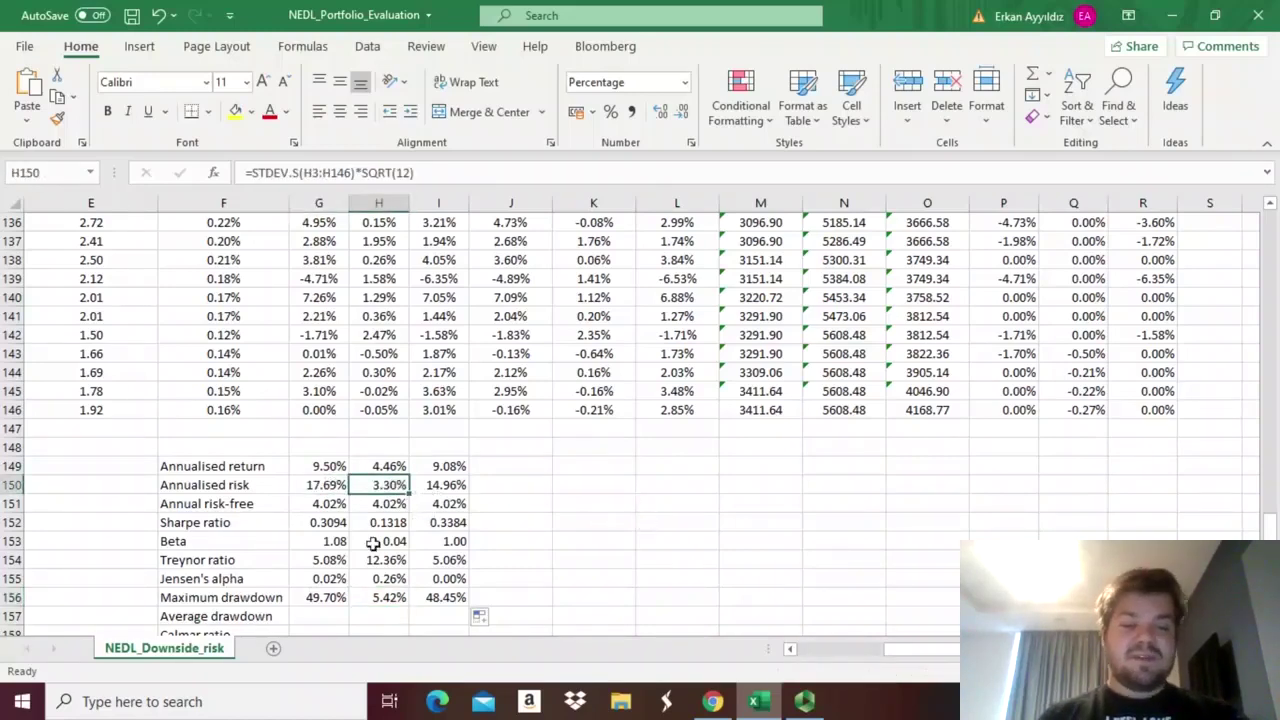
{"action": "left_click_drag", "start_coordinate": [309, 481], "coordinate": [380, 486]}
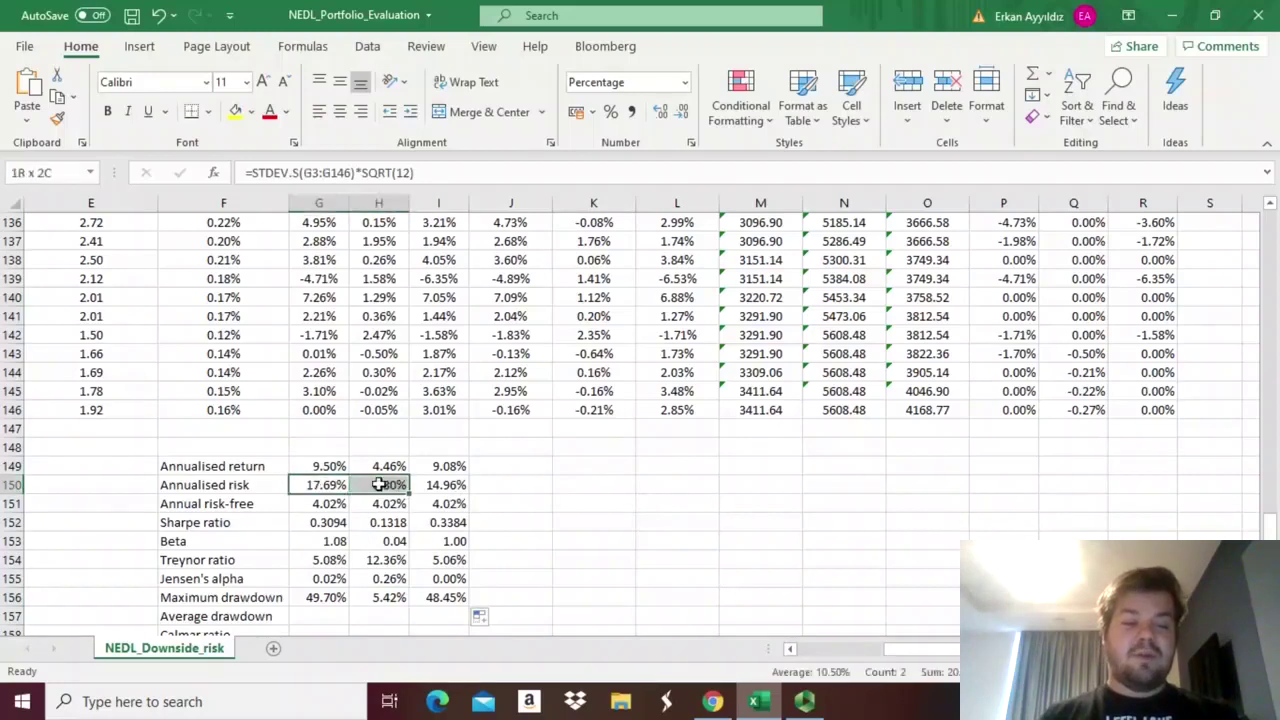
{"action": "left_click", "coordinate": [378, 485]}
{"action": "left_click", "coordinate": [335, 485]}
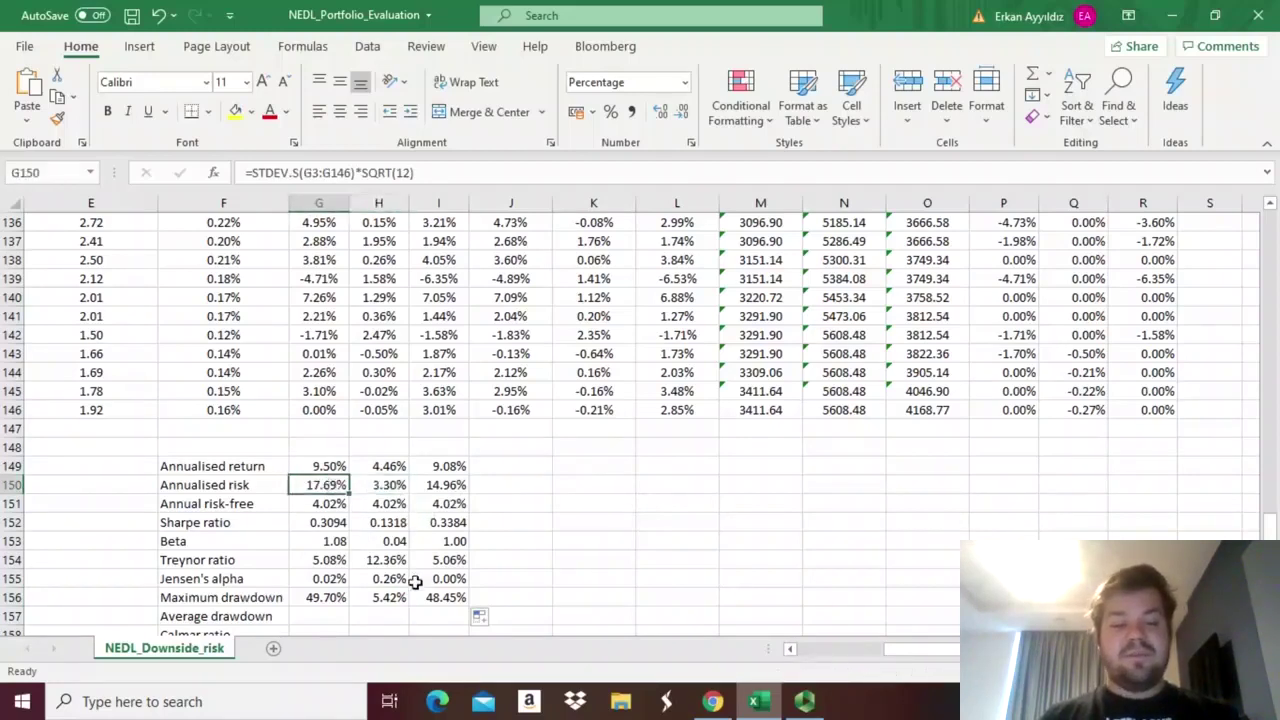
- Calculate the average drawdown in G157 with =-AVERAGEIF(P2:P146,"<0",P2:P146) and copy the formula across to I157
{"action": "left_click", "coordinate": [383, 602]}
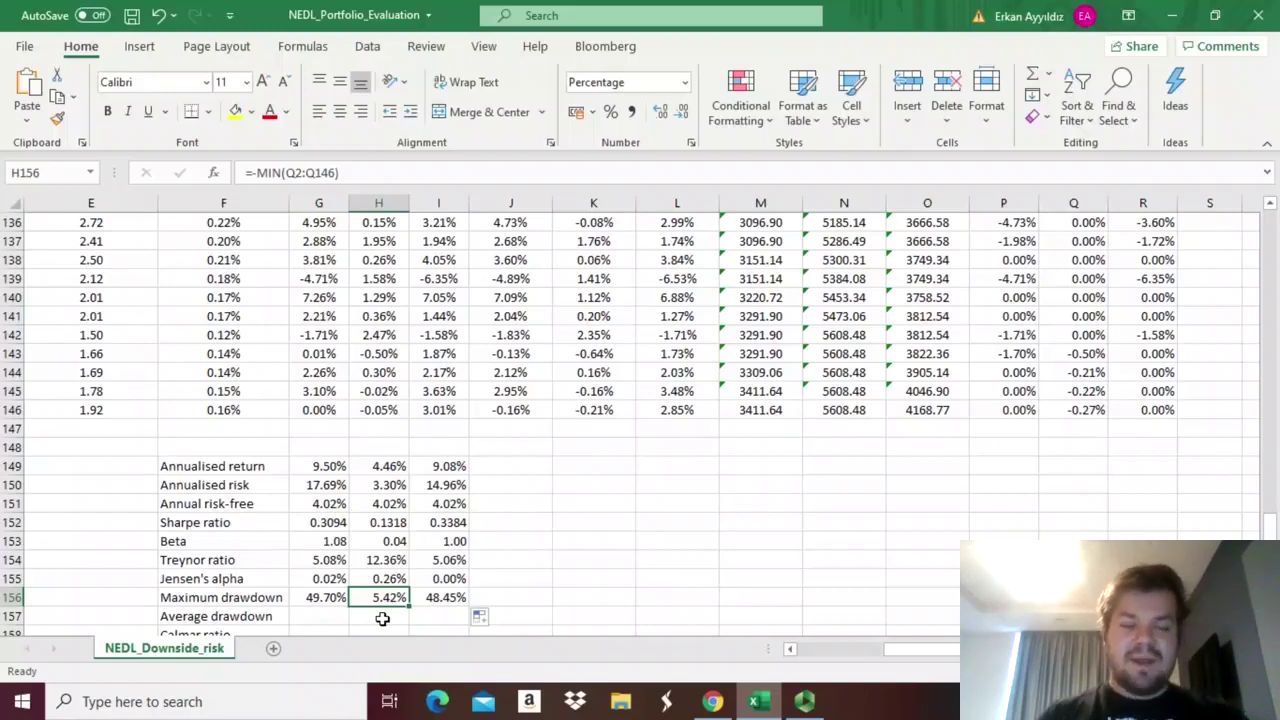
{"action": "key", "text": "Down"}
{"action": "key", "text": "Left"}
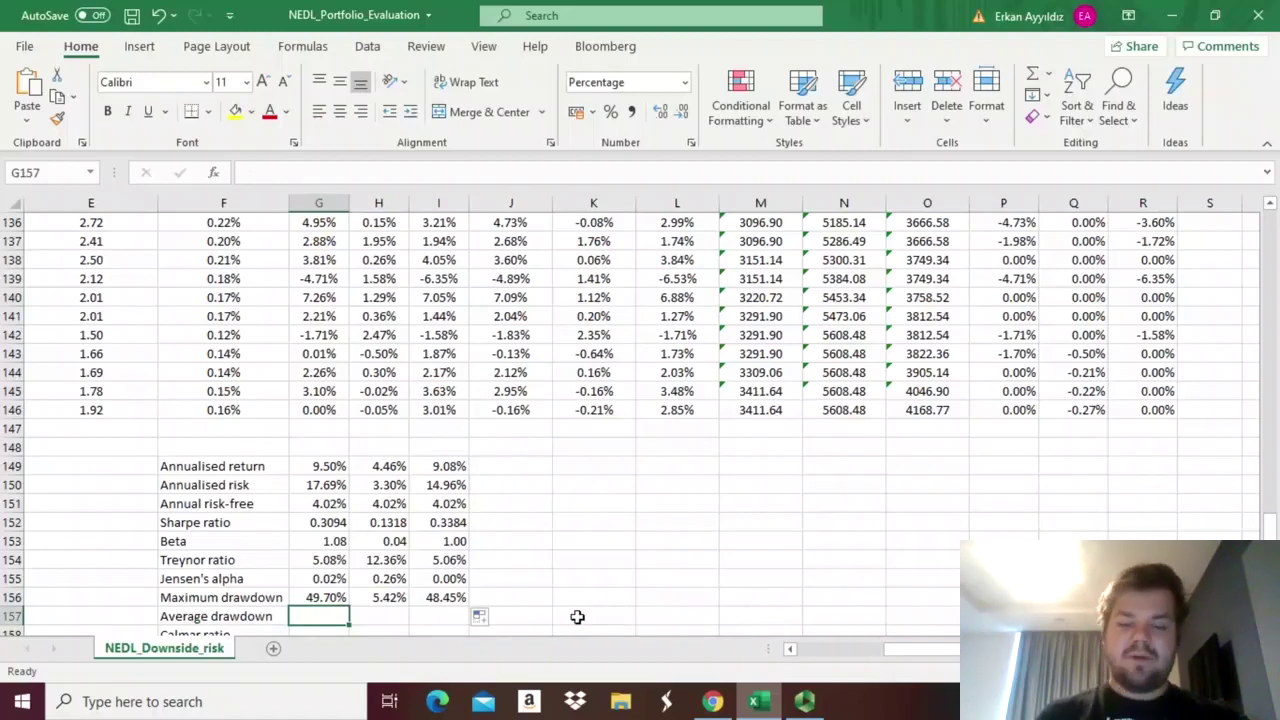
{"action": "type", "text": "=-"}
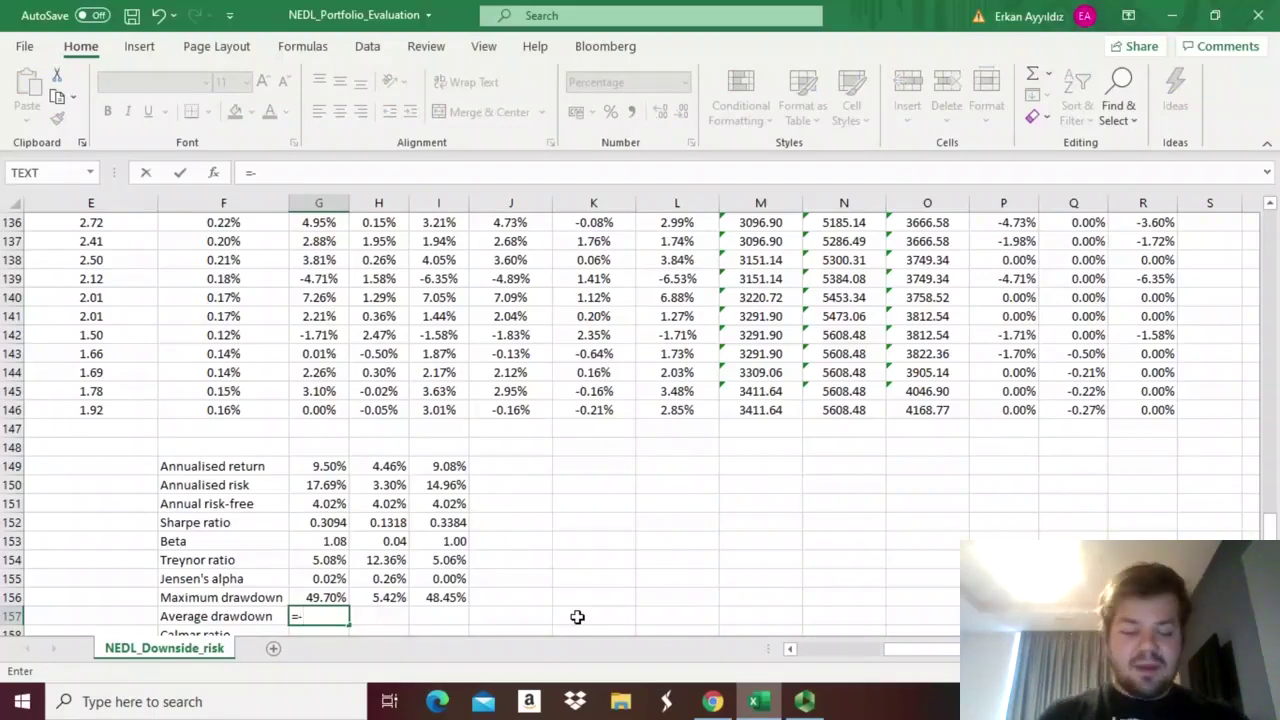
{"action": "type", "text": "AVERAGE"}
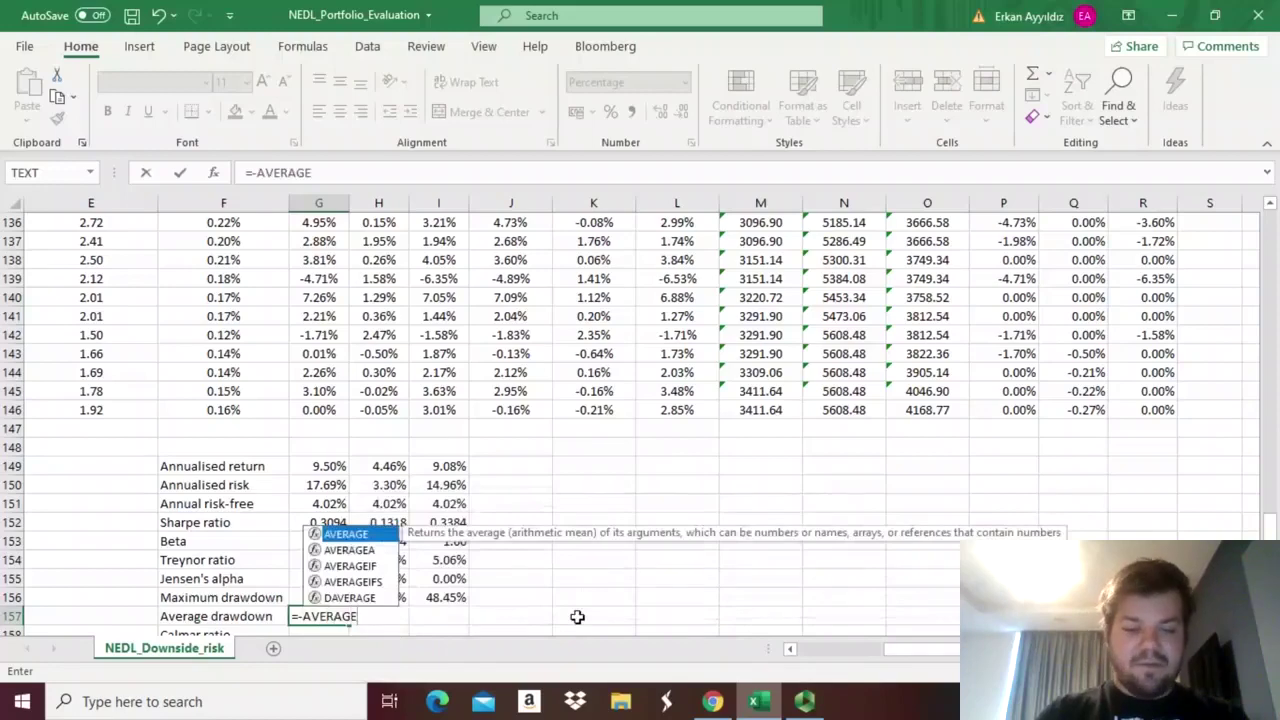
{"action": "type", "text": "IF("}
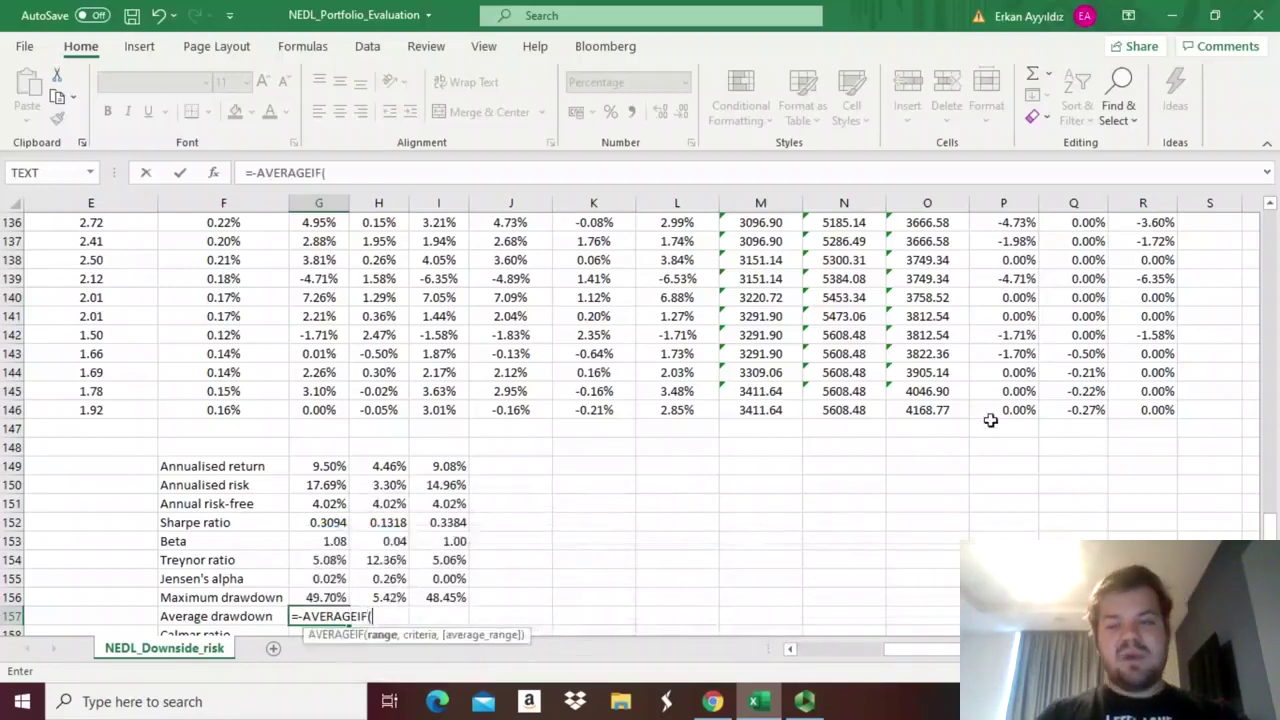
{"action": "left_click", "coordinate": [1005, 410]}
{"action": "key", "text": "ctrl+Up"}
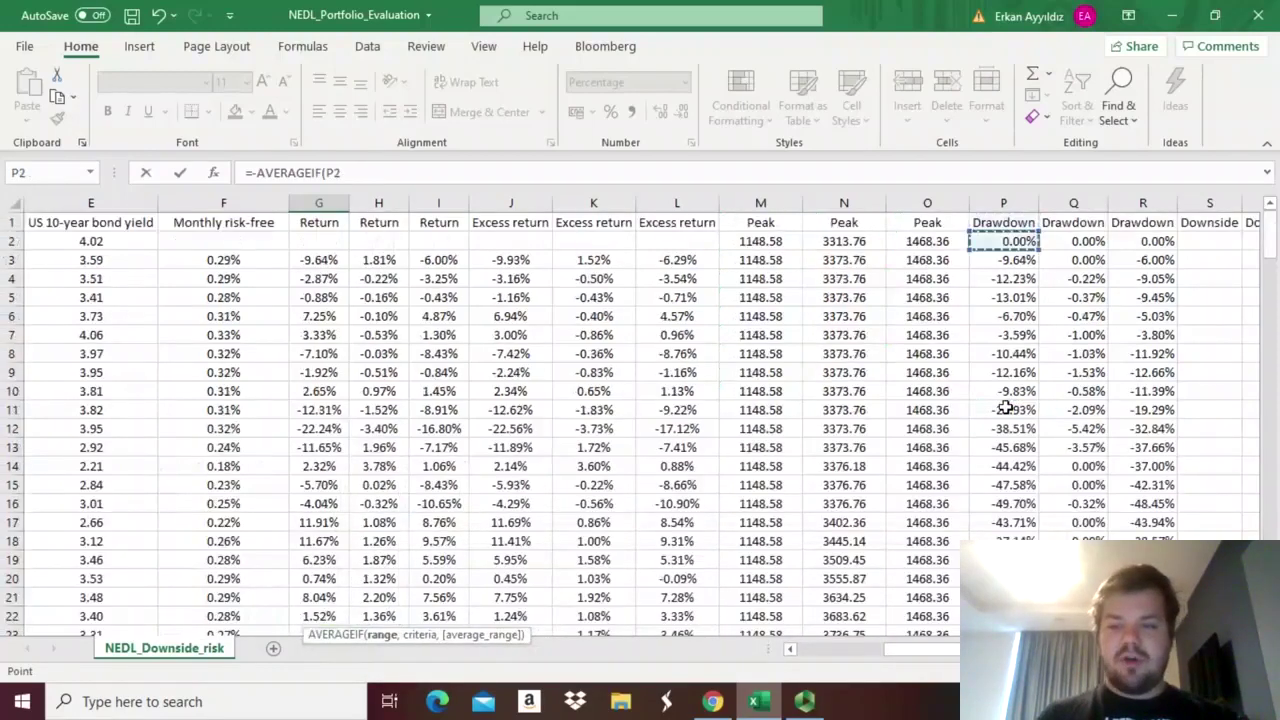
{"action": "key", "text": "ctrl+shift+Down"}
{"action": "left_click", "coordinate": [399, 172]}
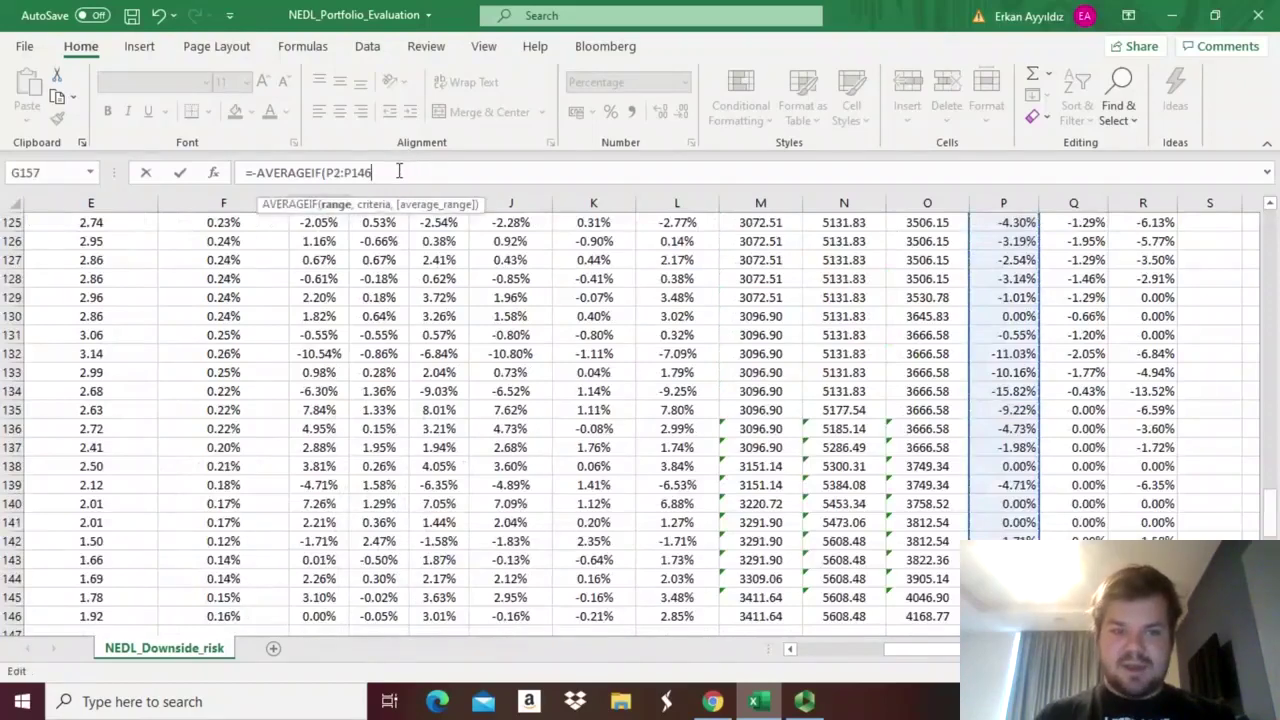
{"action": "type", "text": ","}
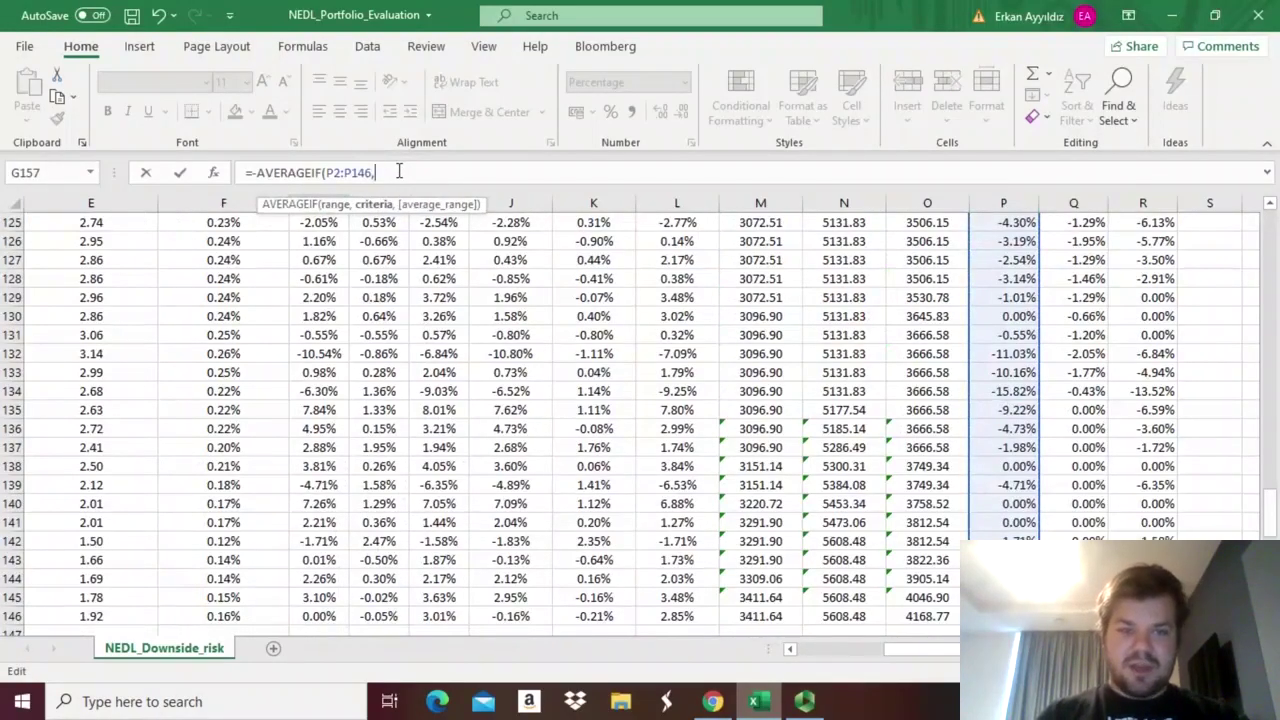
{"action": "type", "text": "\"<0\""}
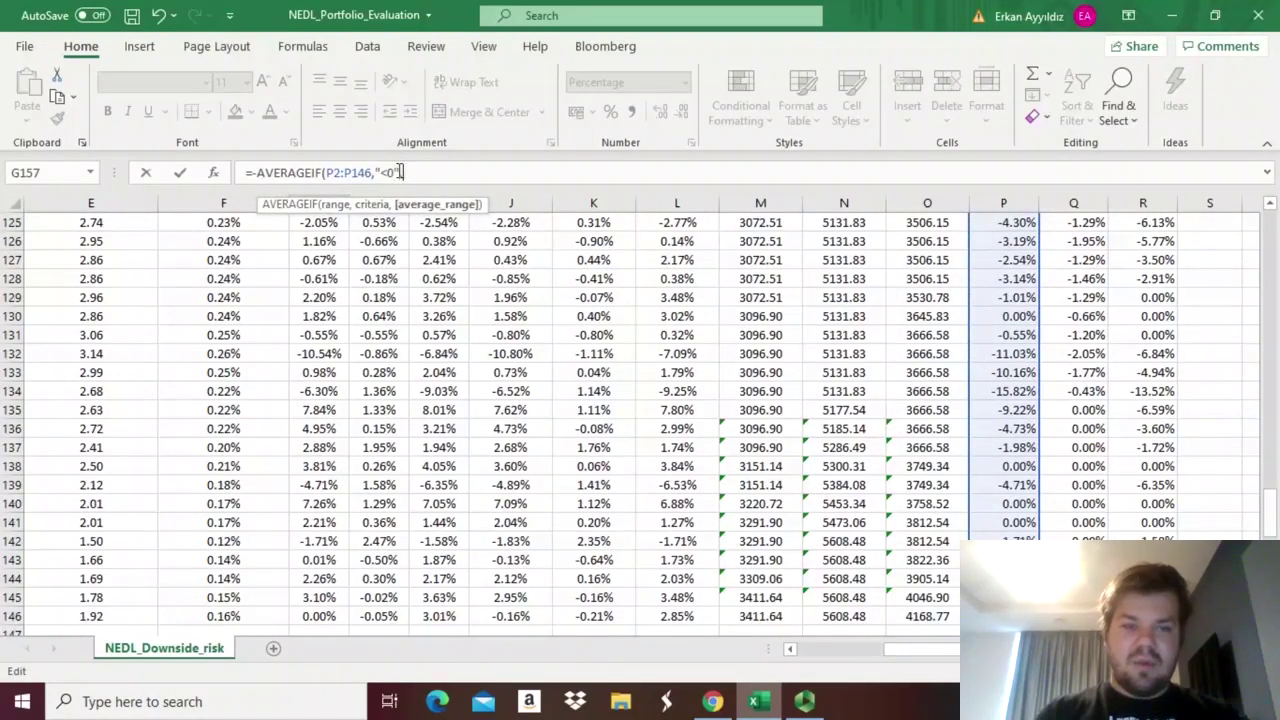
{"action": "type", "text": ","}
{"action": "left_click", "coordinate": [1010, 336]}
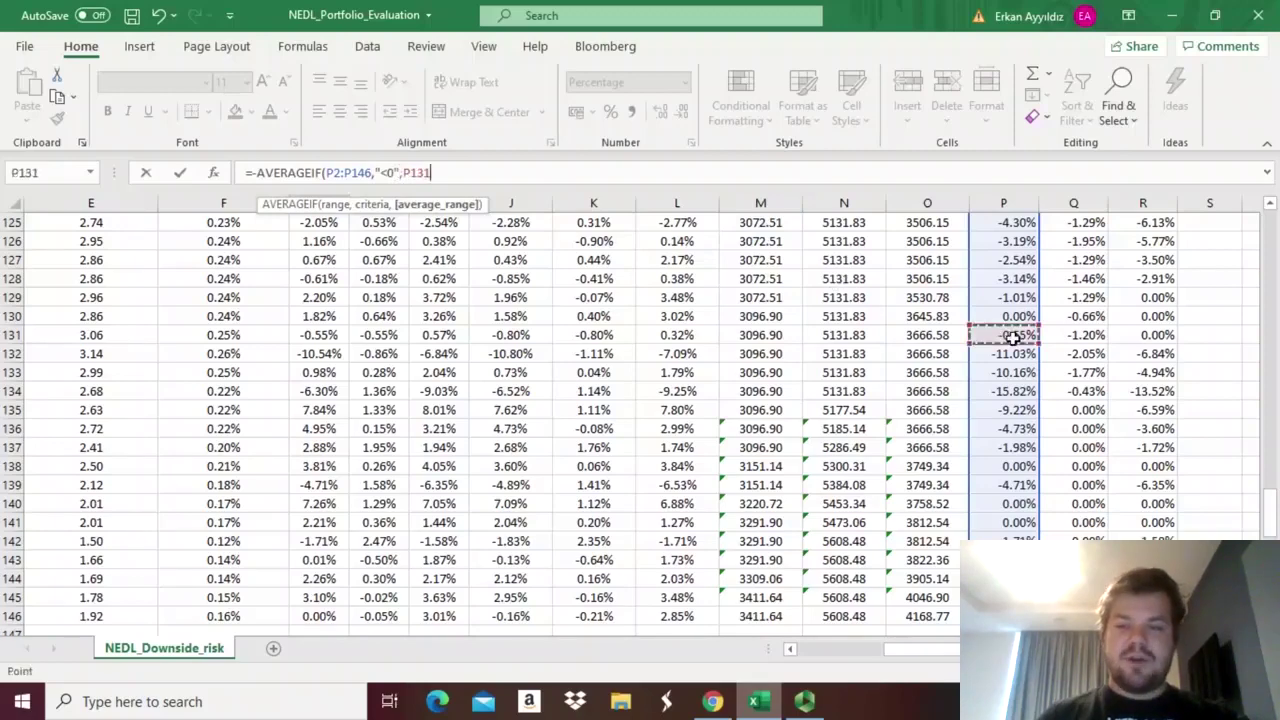
{"action": "key", "text": "ctrl+Up"}
{"action": "key", "text": "ctrl+shift+Down"}
{"action": "type", "text": ")"}
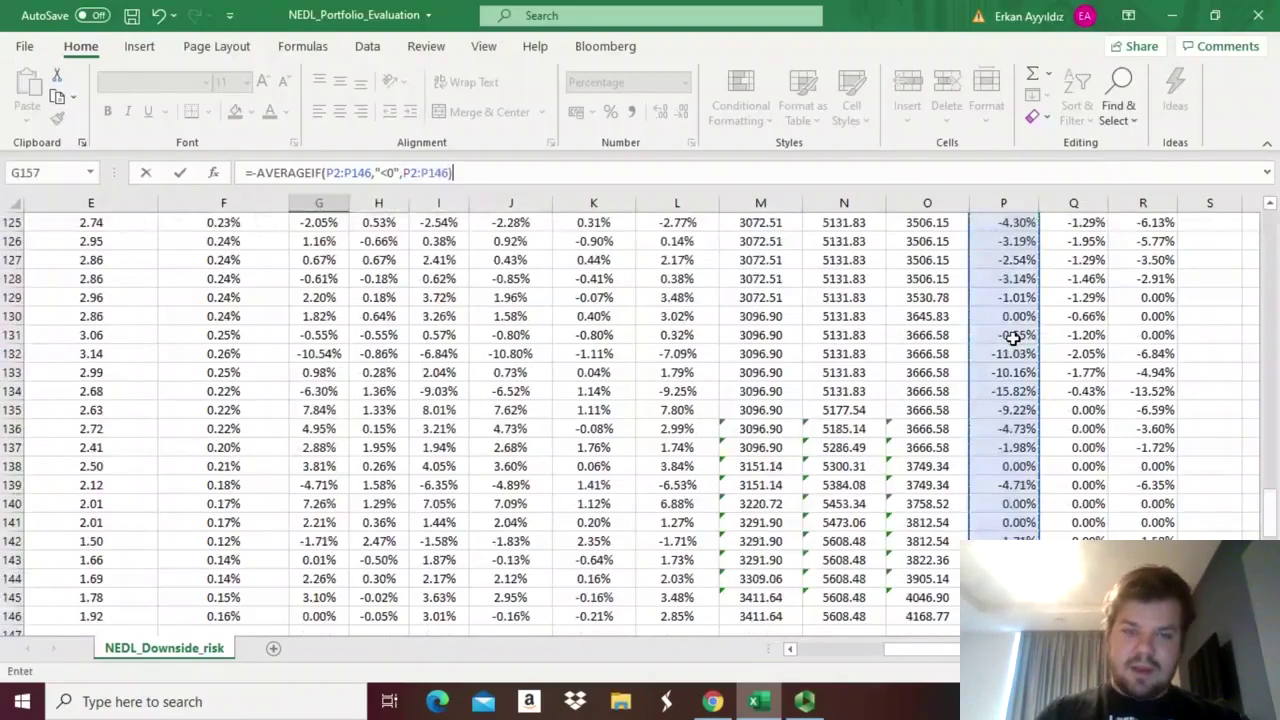
{"action": "key", "text": "ctrl+Return"}
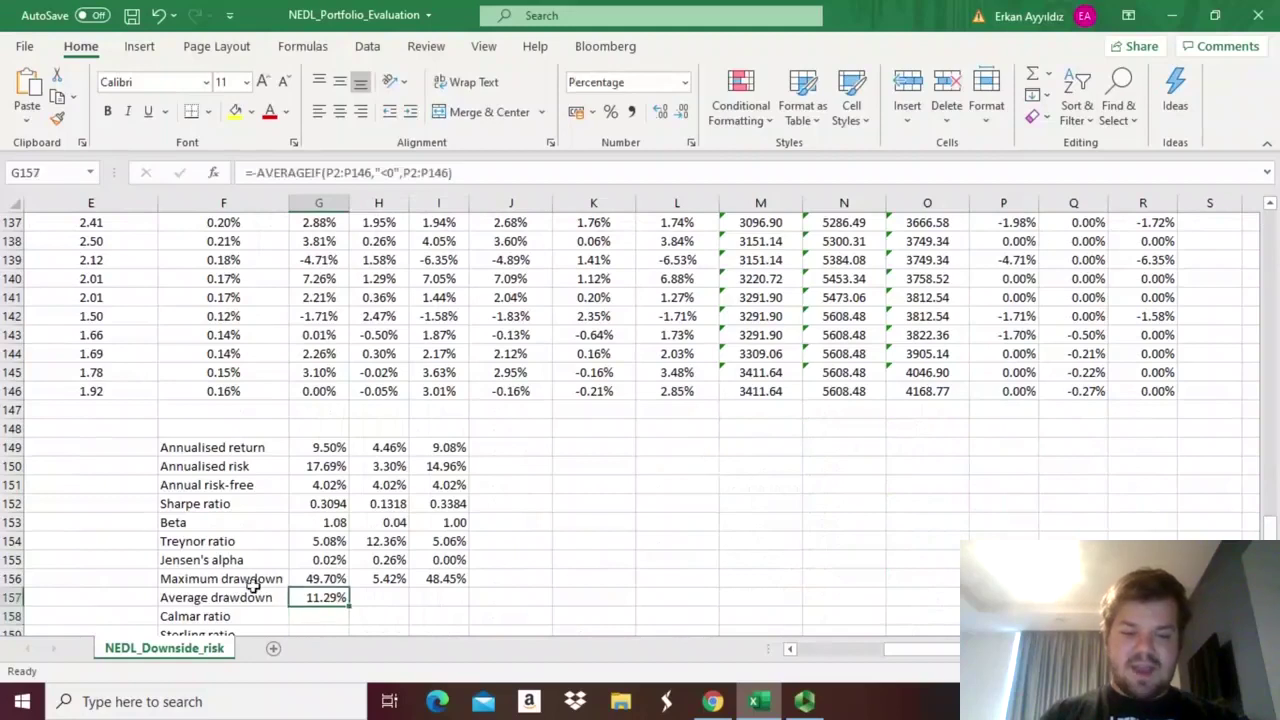
{"action": "left_click_drag", "start_coordinate": [349, 606], "coordinate": [488, 606]}
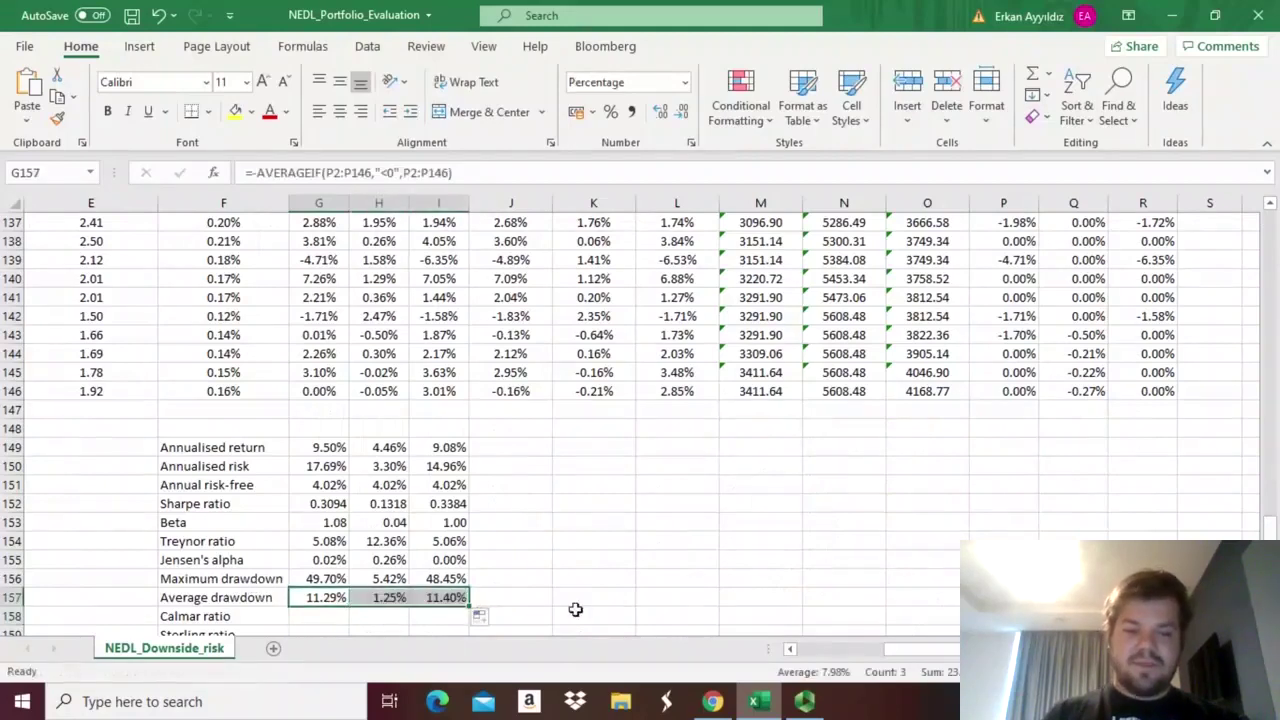
- Examine the average drawdowns in row 157 and review the Calmar and Sterling ratio rows beneath them
{"action": "left_click", "coordinate": [318, 597]}
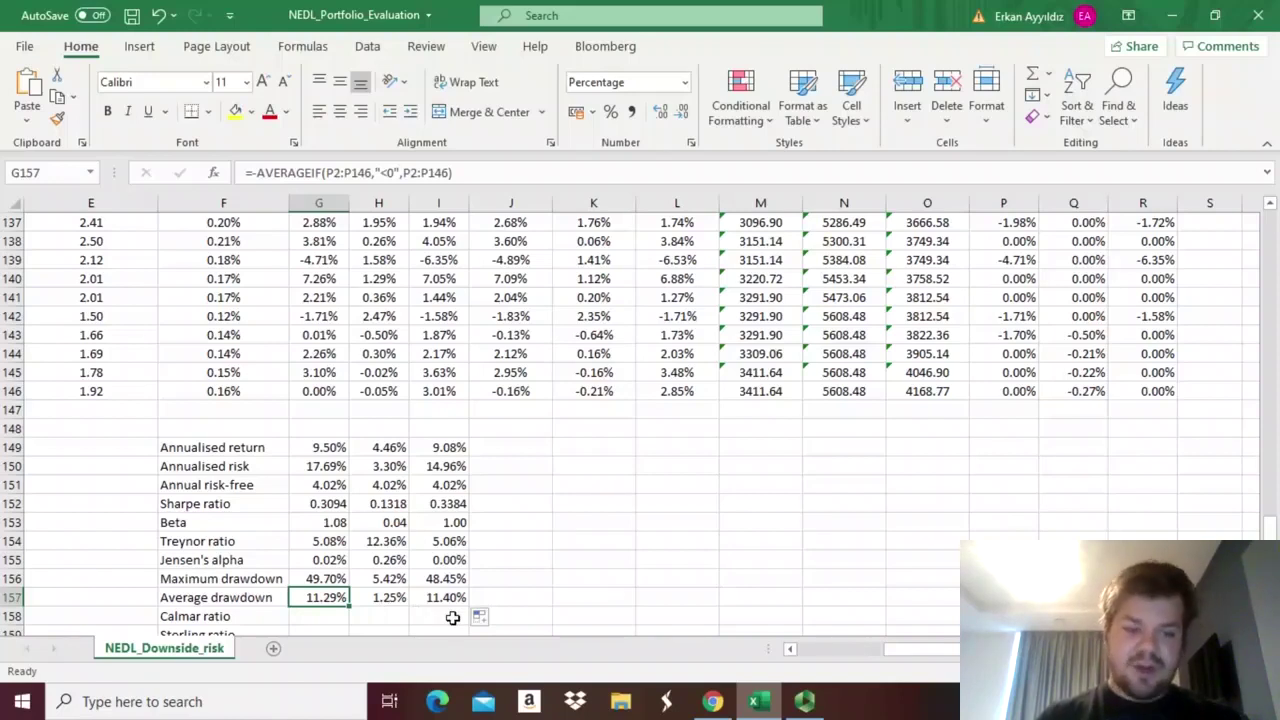
{"action": "left_click", "coordinate": [370, 595]}
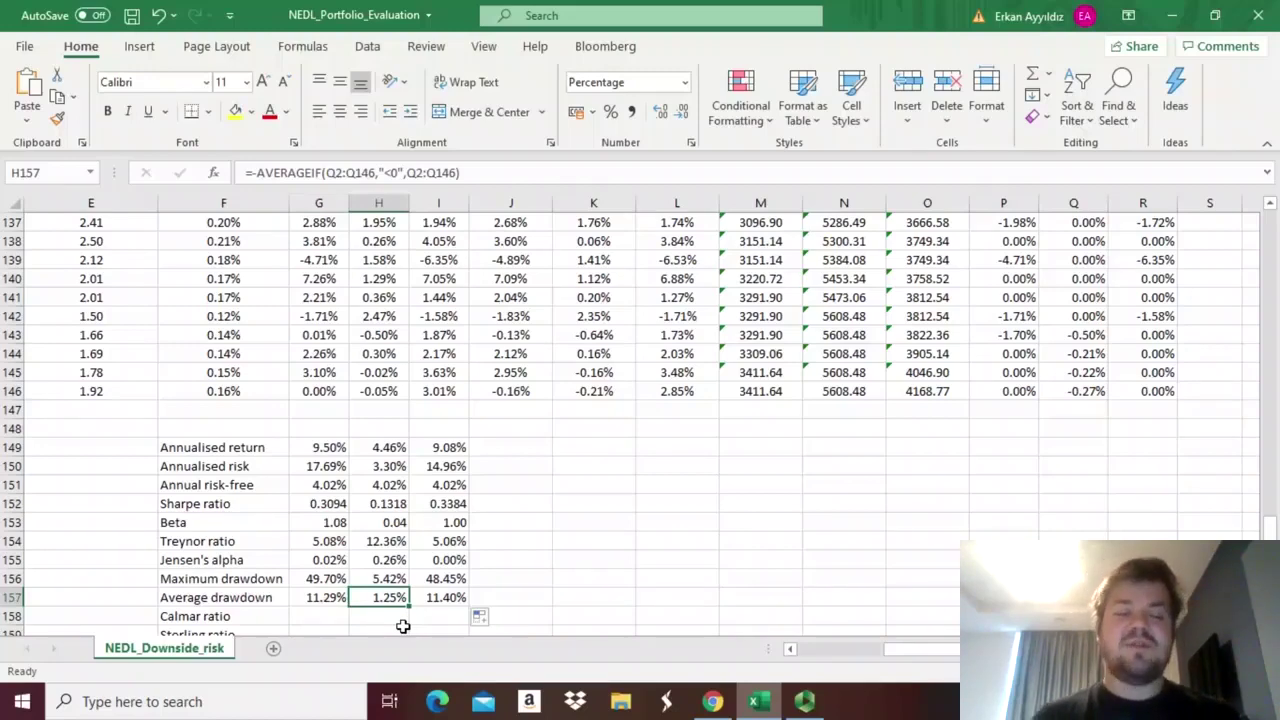
{"action": "key", "text": "Down"}
{"action": "key", "text": "Down"}
{"action": "key", "text": "Down"}
{"action": "key", "text": "Down"}
{"action": "key", "text": "Down"}
{"action": "key", "text": "Down"}
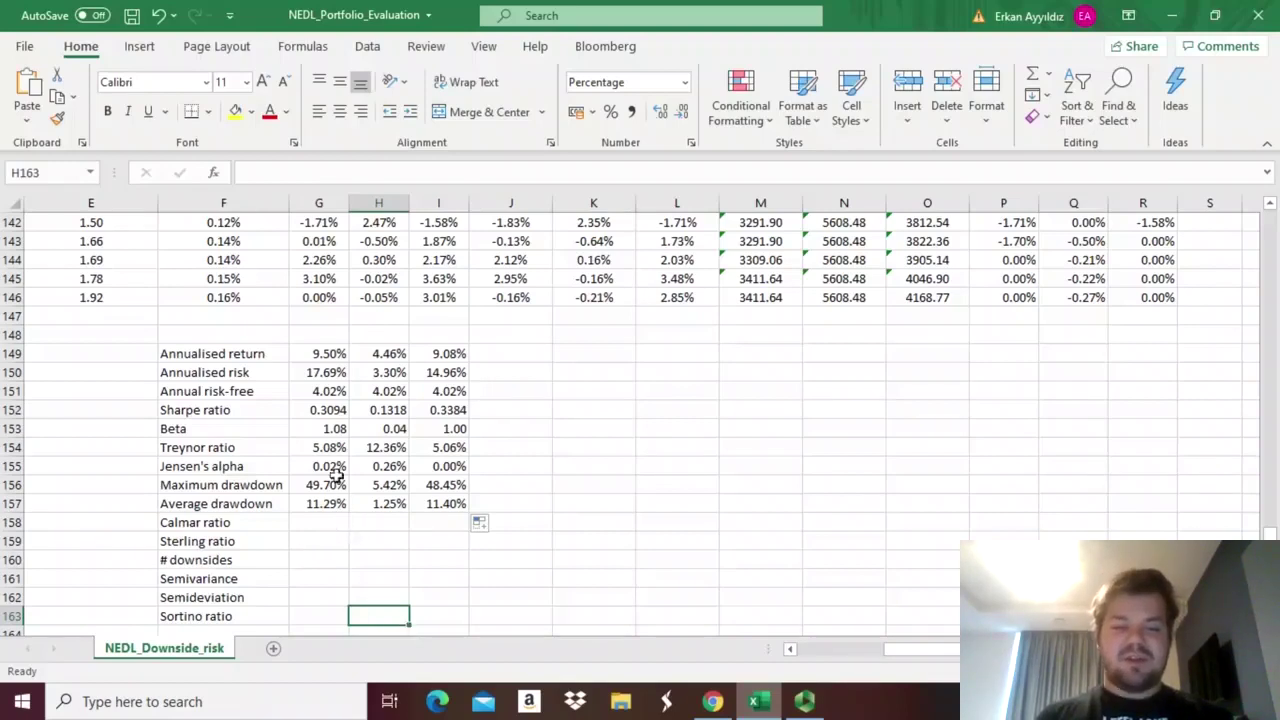
{"action": "left_click", "coordinate": [247, 521]}
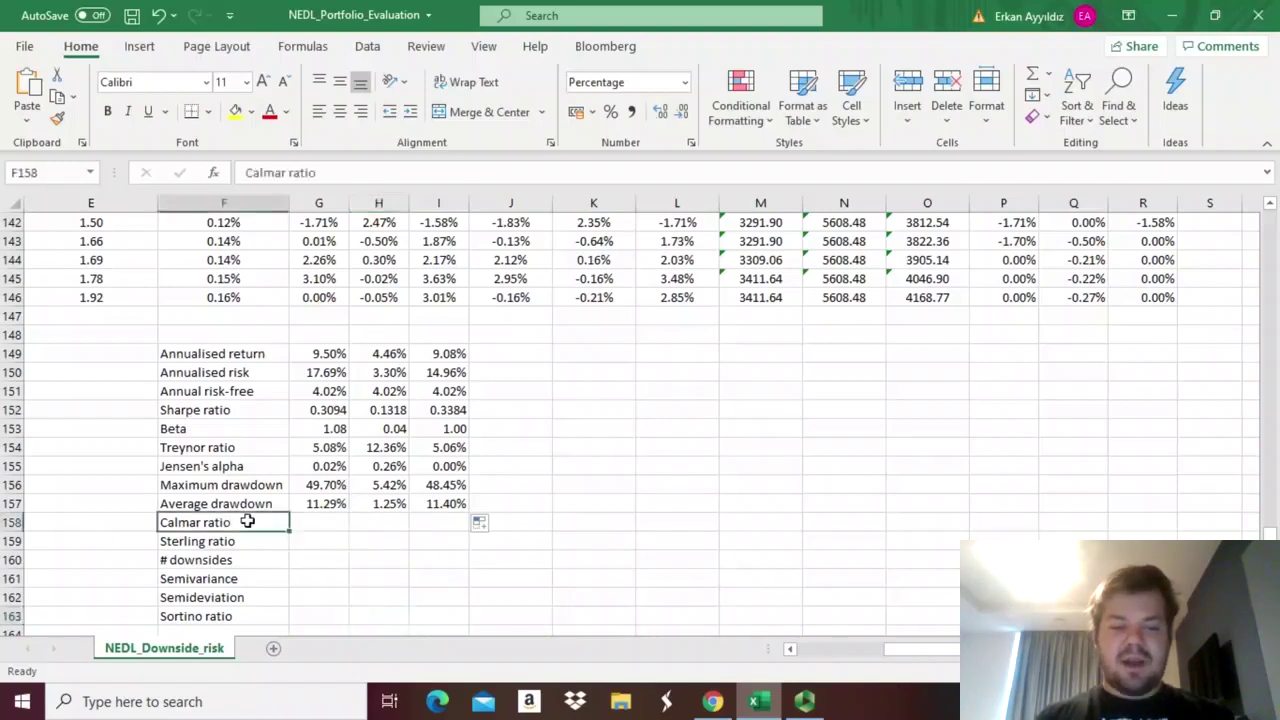
{"action": "left_click_drag", "start_coordinate": [247, 521], "coordinate": [249, 537]}
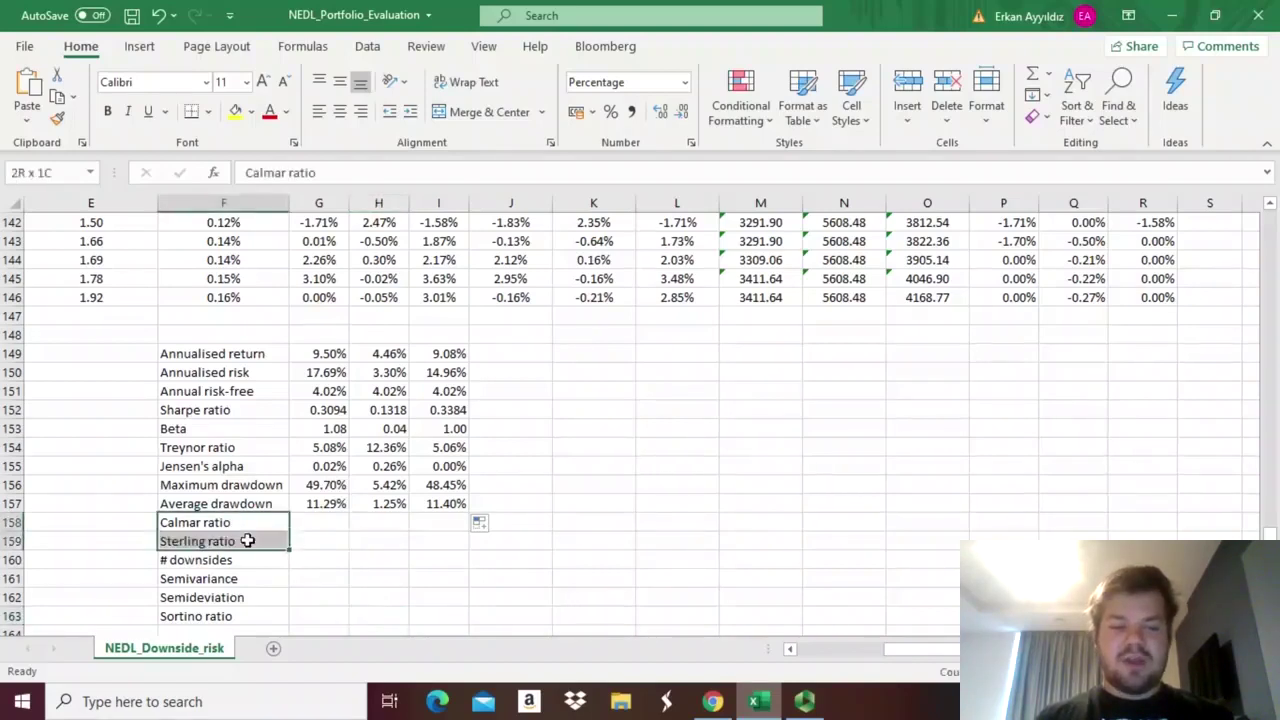
{"action": "left_click", "coordinate": [249, 526]}
{"action": "left_click", "coordinate": [245, 546]}
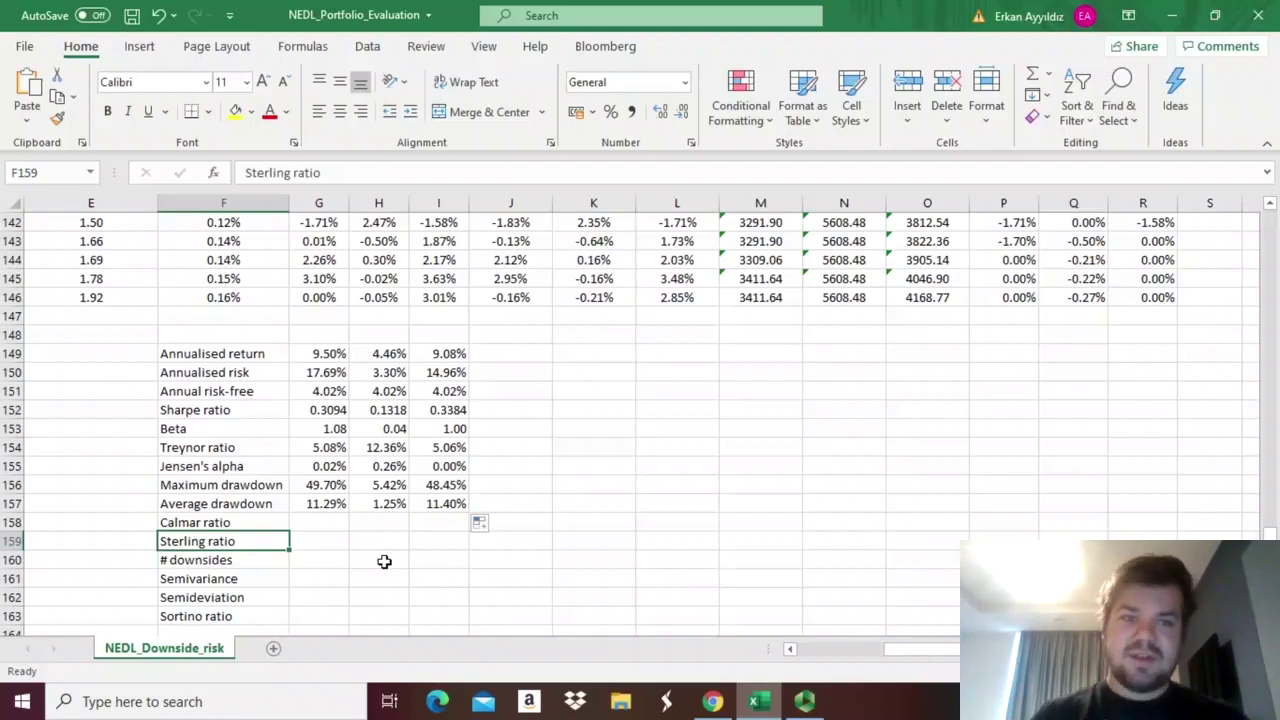
- Calculate the first fund's Calmar ratio in G158 with =(G149-G151)/G156
{"action": "left_click", "coordinate": [325, 523]}
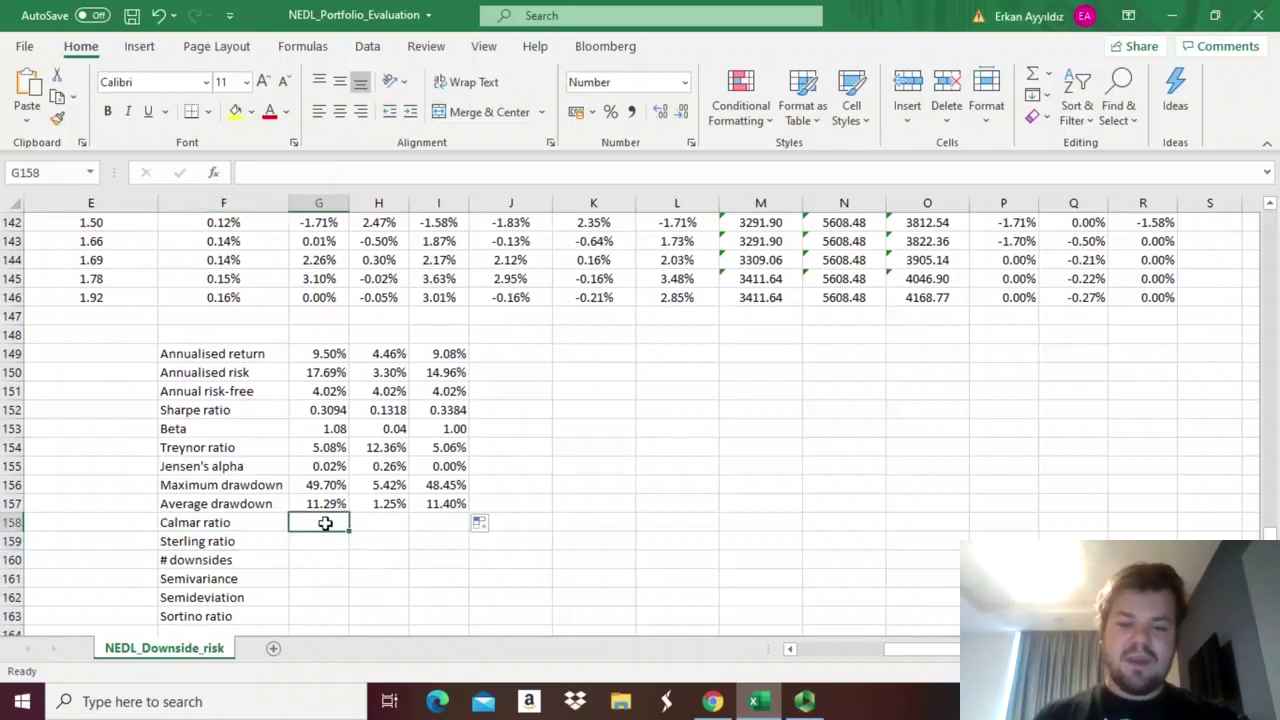
{"action": "type", "text": "=("}
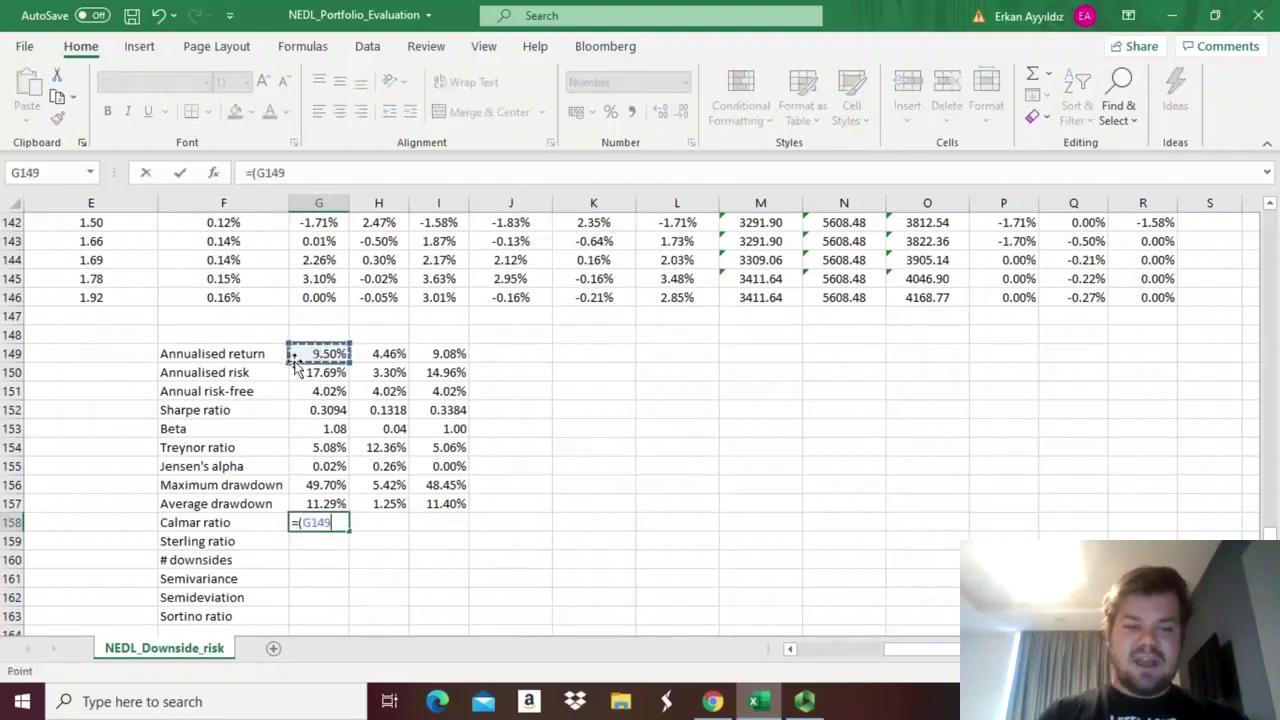
{"action": "type", "text": "-"}
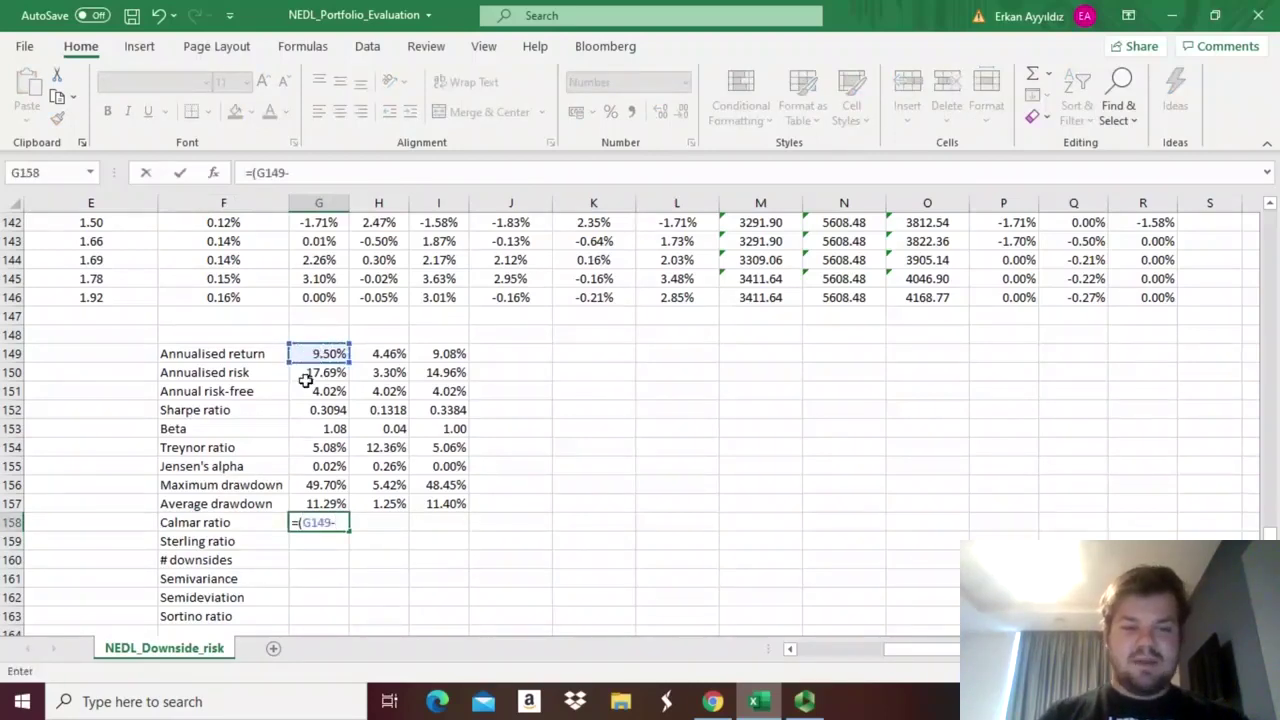
{"action": "left_click", "coordinate": [311, 391]}
{"action": "type", "text": ")/"}
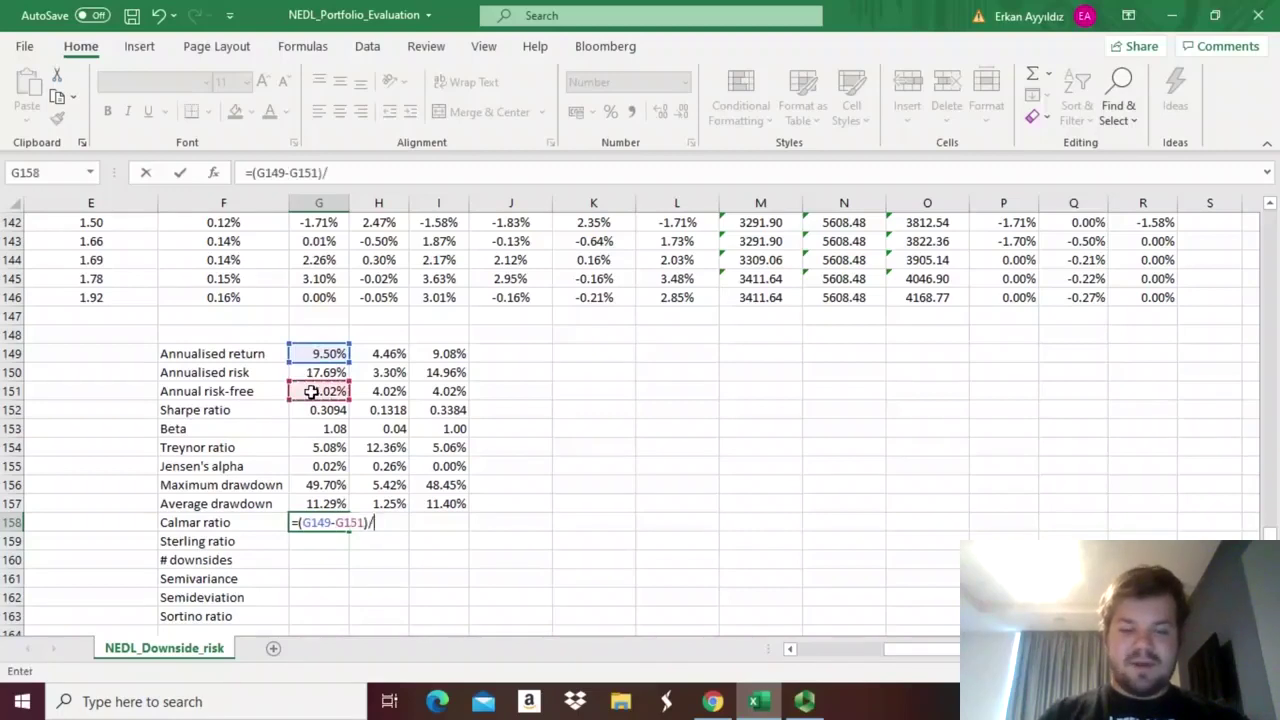
{"action": "left_click", "coordinate": [318, 487]}
{"action": "key", "text": "Return"}
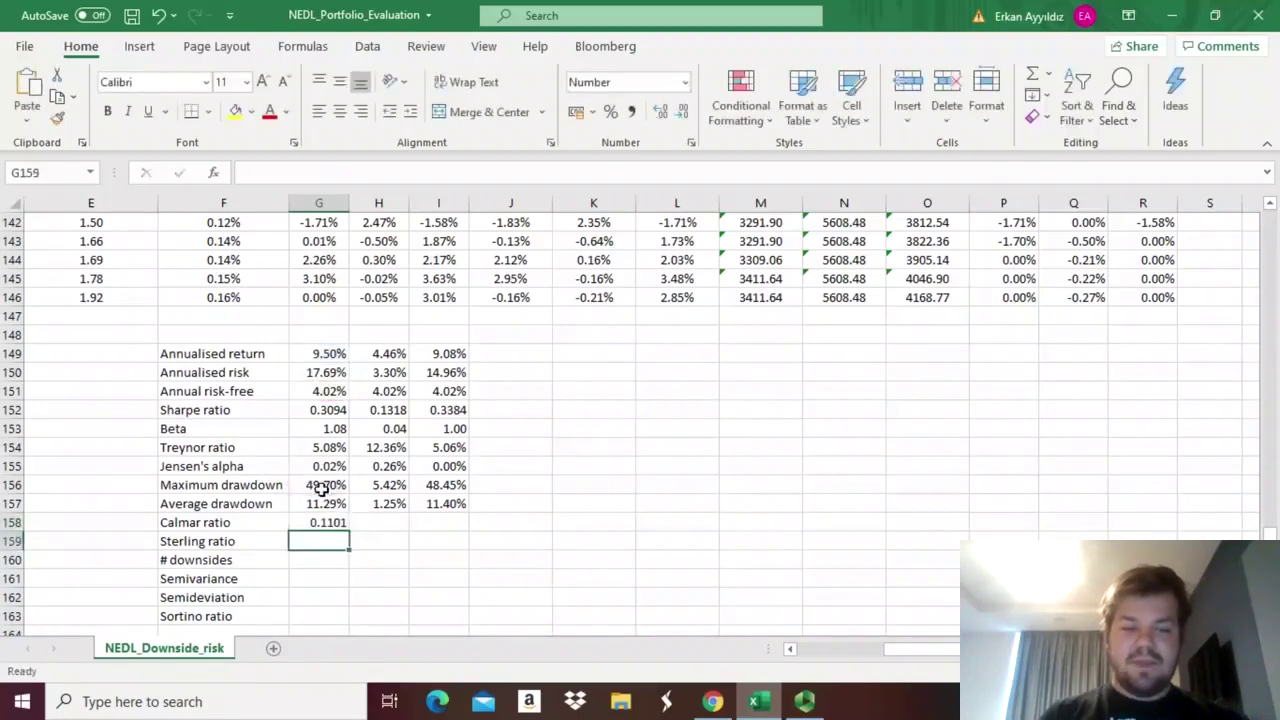
- Calculate the Sterling ratio in G159 with =(G149-G151)/G157, and copy the Calmar and Sterling formulas across to column I
{"action": "type", "text": "=("}
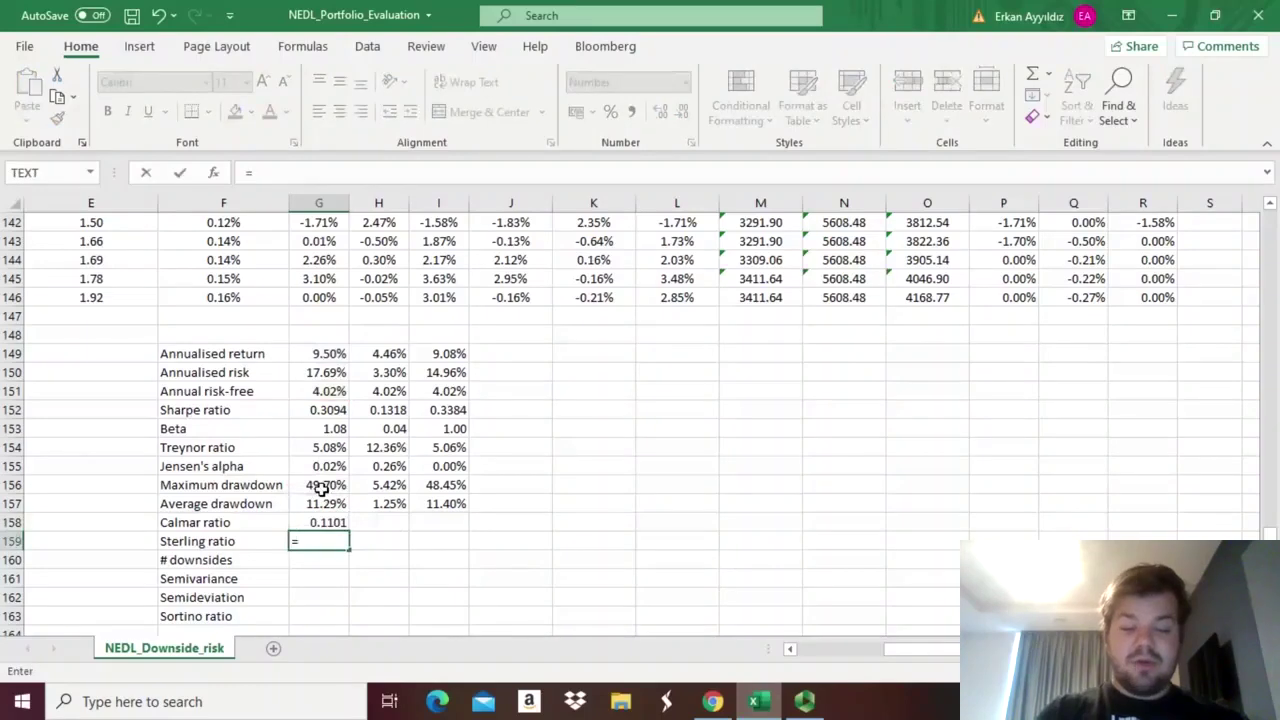
{"action": "left_click", "coordinate": [307, 353]}
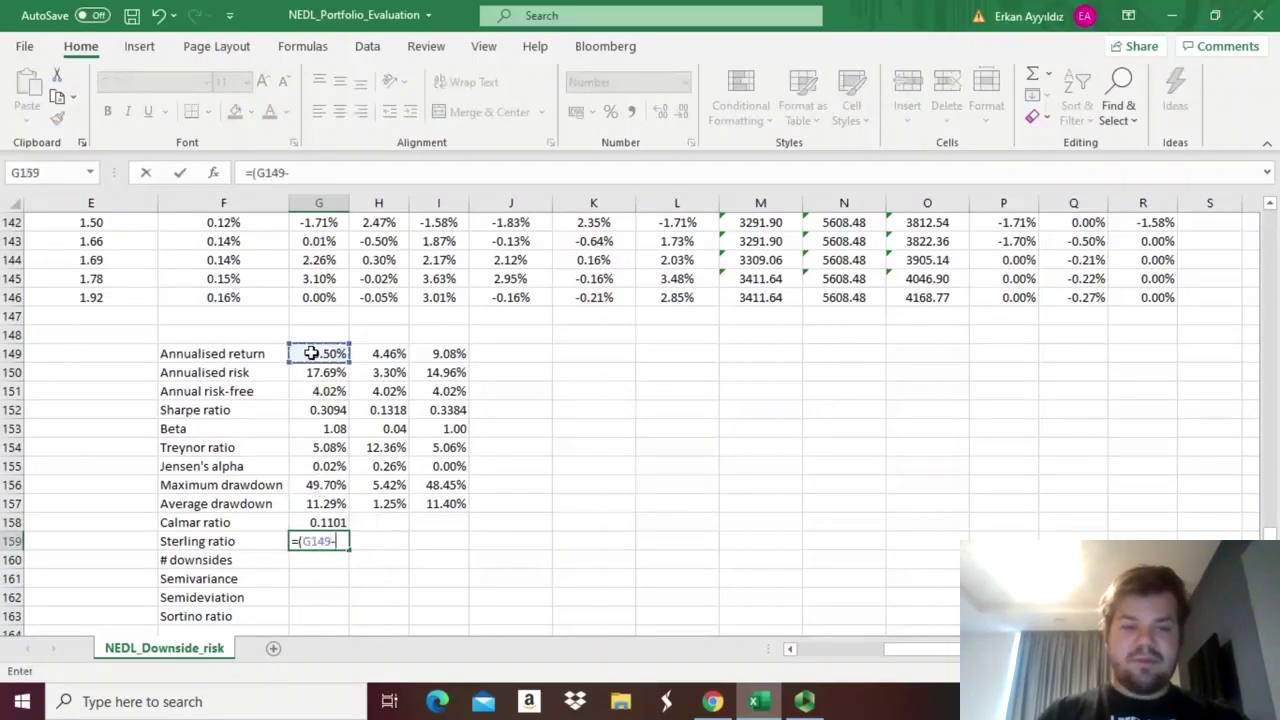
{"action": "type", "text": "-"}
{"action": "left_click", "coordinate": [312, 391]}
{"action": "type", "text": ")/"}
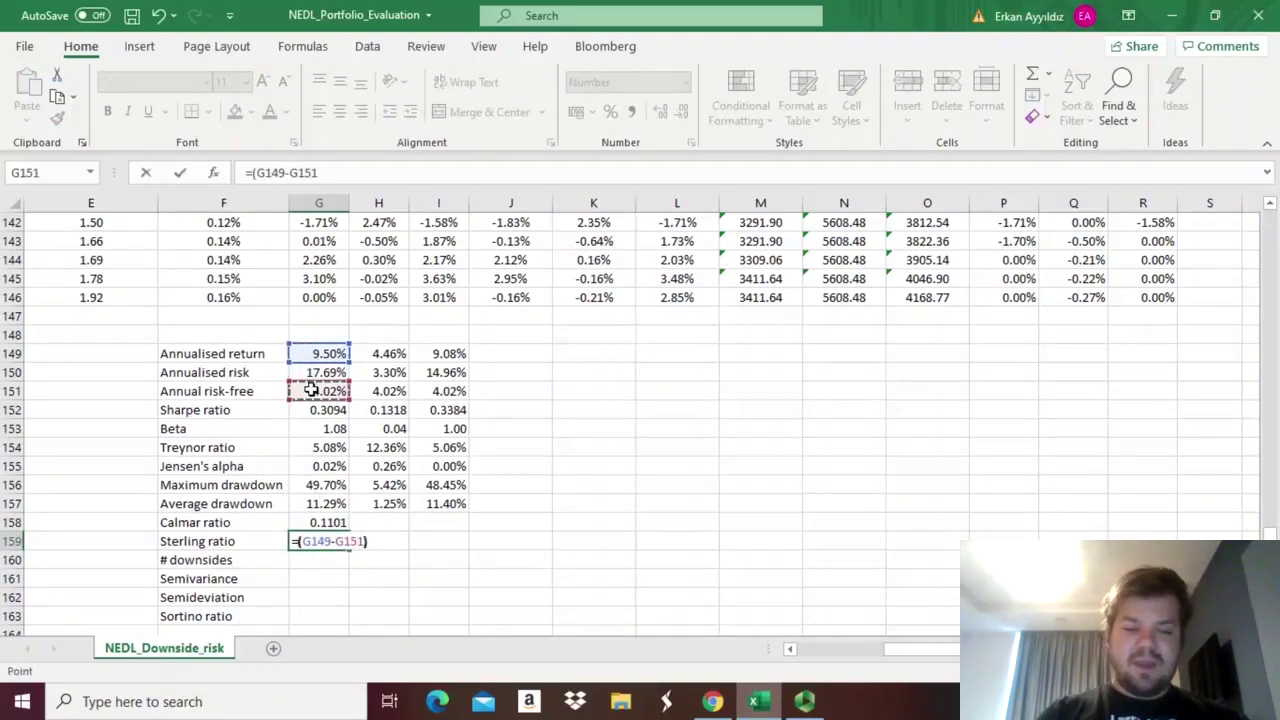
{"action": "left_click", "coordinate": [306, 502]}
{"action": "key", "text": "Return"}
{"action": "left_click_drag", "start_coordinate": [310, 522], "coordinate": [452, 551]}
{"action": "left_click", "coordinate": [416, 561]}
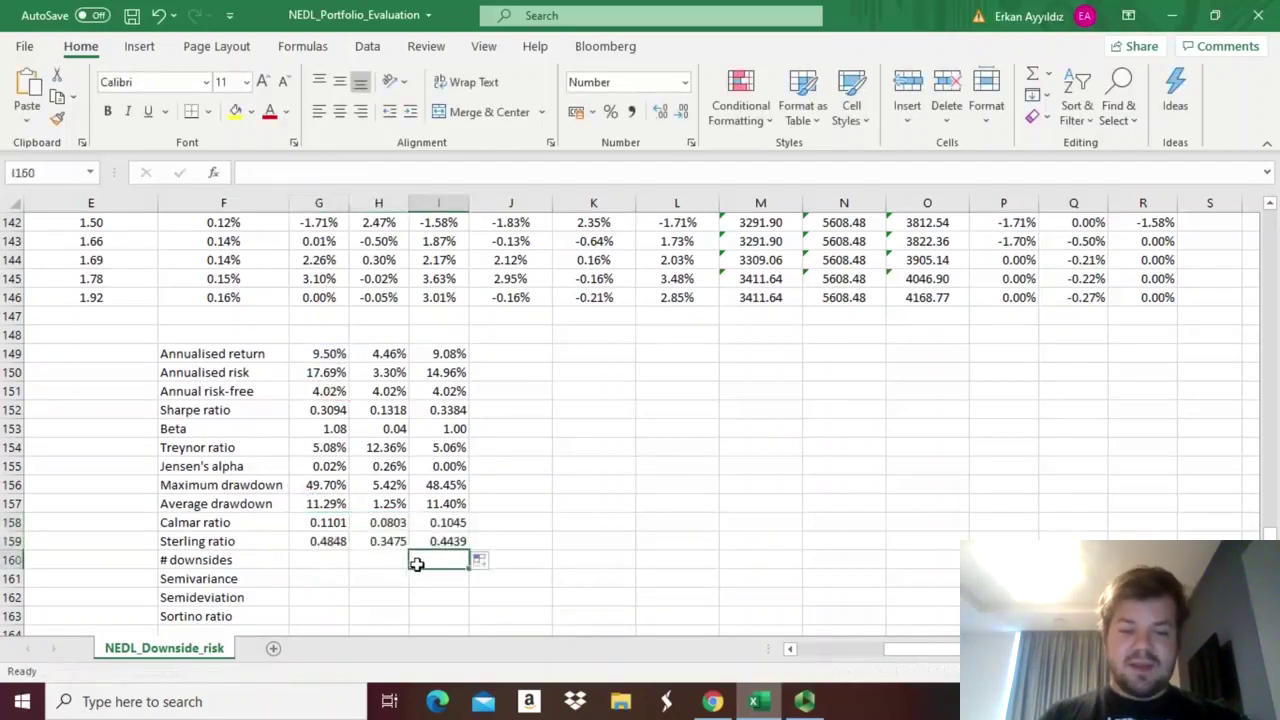
- Compare the Calmar and Sterling ratios with the Sharpe ratios, Treynor ratios, Jensen's alphas and annualised risk of the portfolios
{"action": "left_click", "coordinate": [312, 545]}
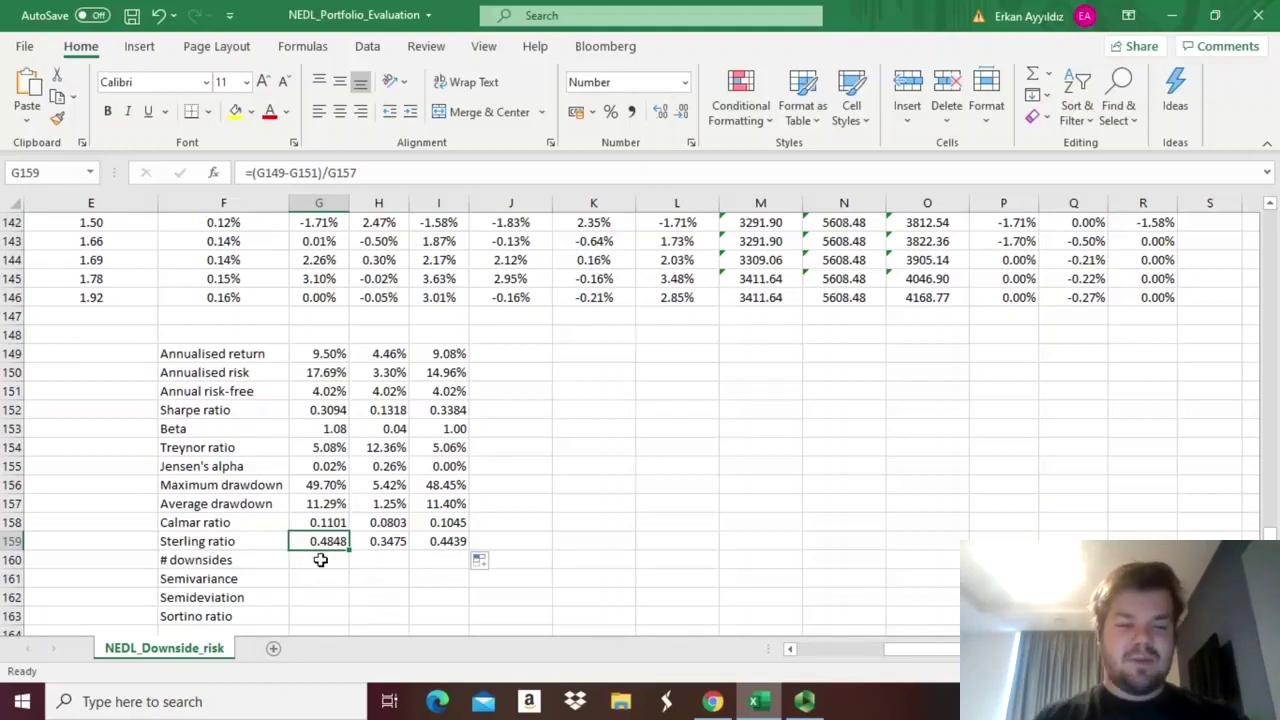
{"action": "left_click_drag", "start_coordinate": [310, 523], "coordinate": [443, 537]}
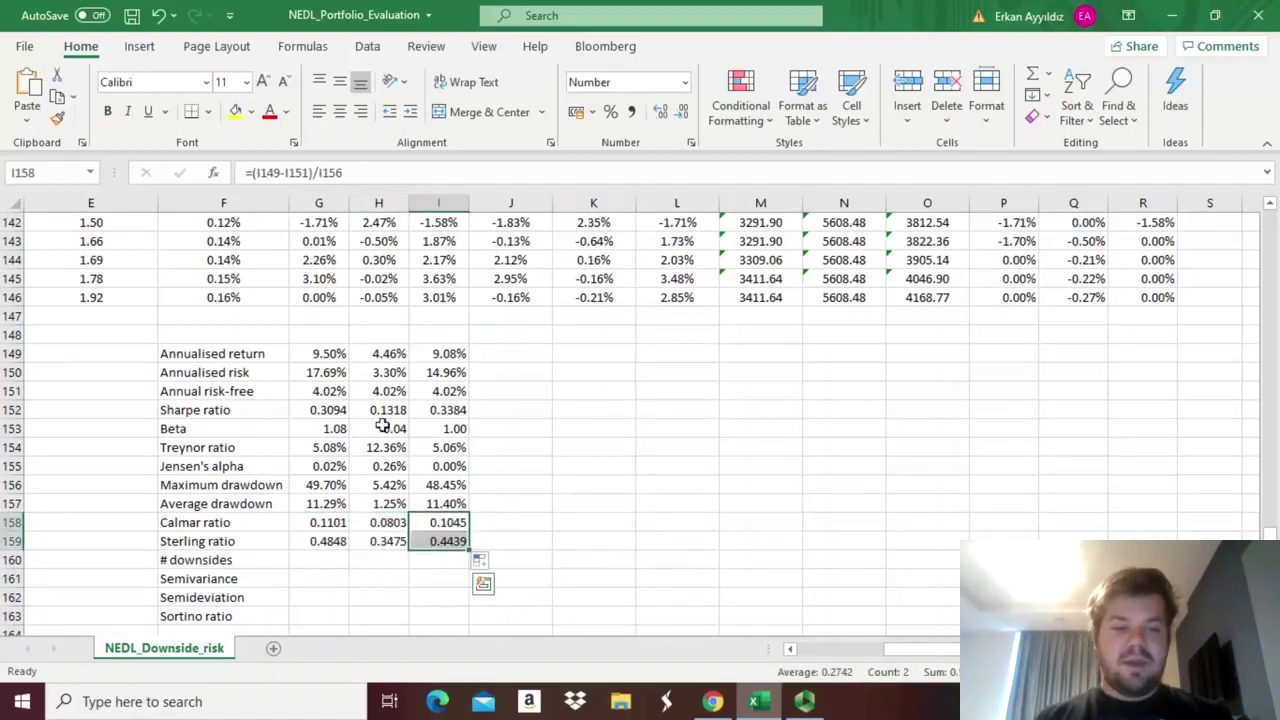
{"action": "left_click_drag", "start_coordinate": [306, 411], "coordinate": [443, 404]}
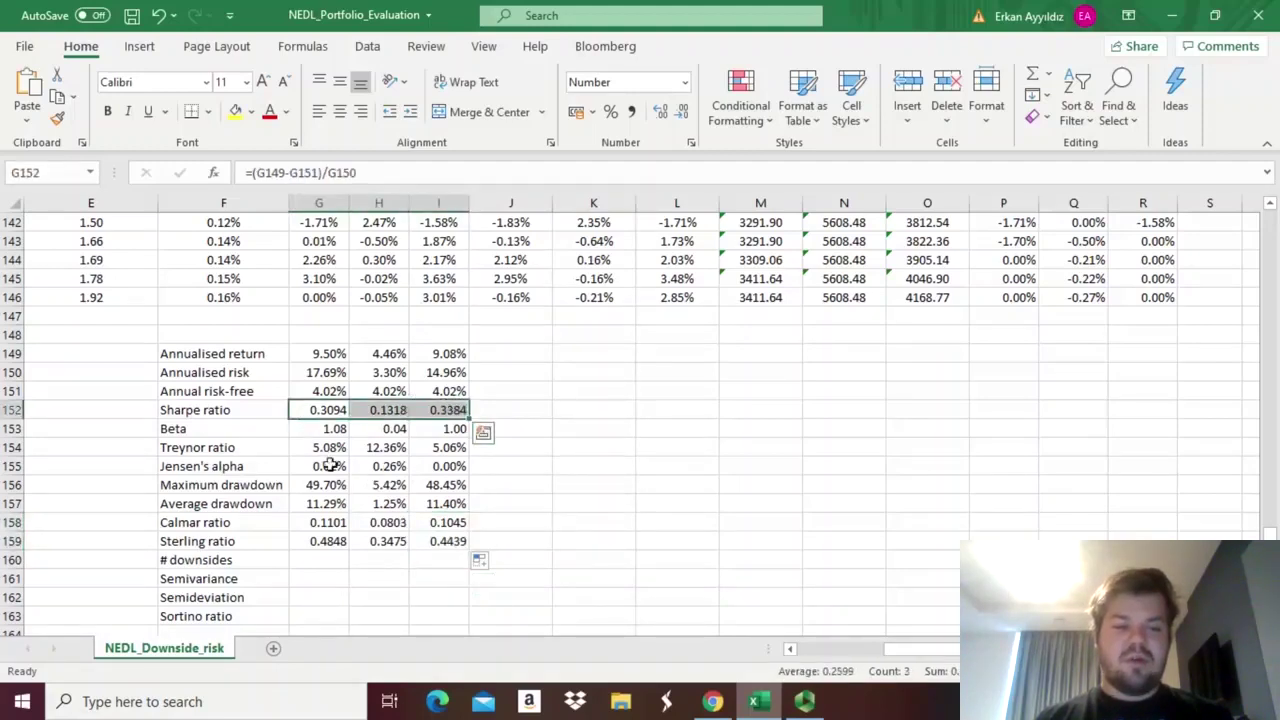
{"action": "left_click_drag", "start_coordinate": [320, 447], "coordinate": [447, 445]}
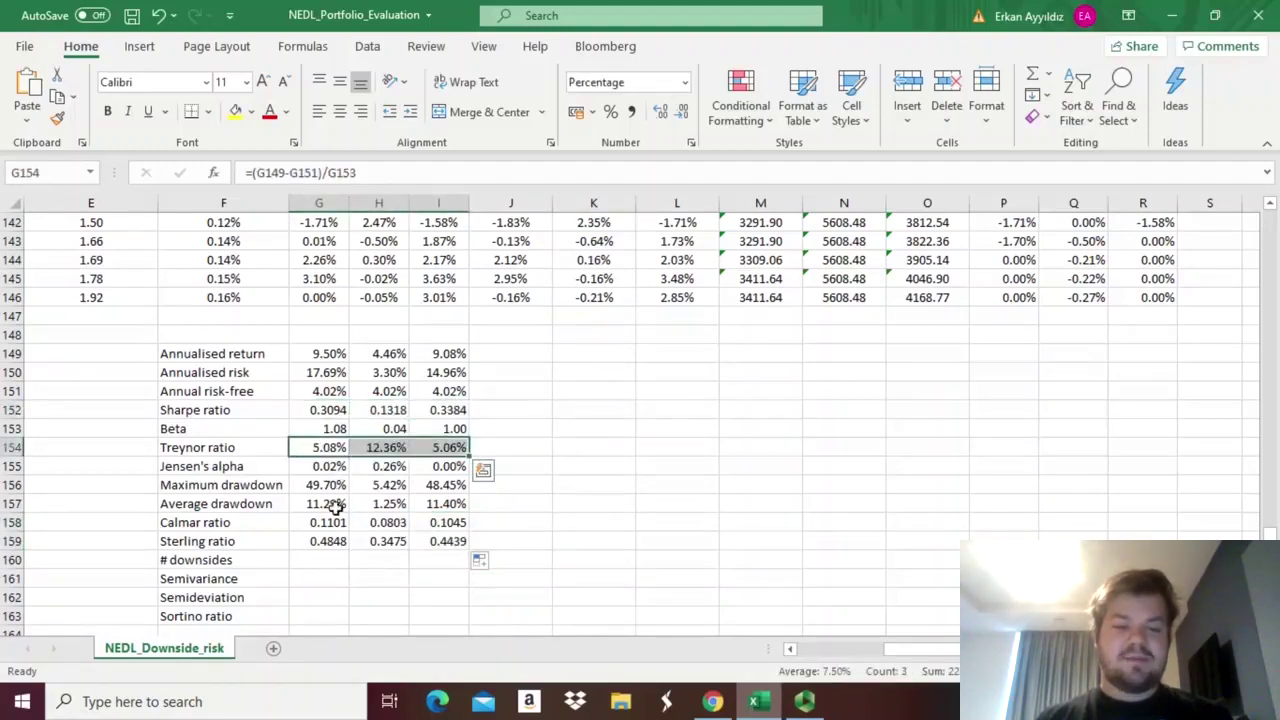
{"action": "left_click_drag", "start_coordinate": [315, 466], "coordinate": [385, 467]}
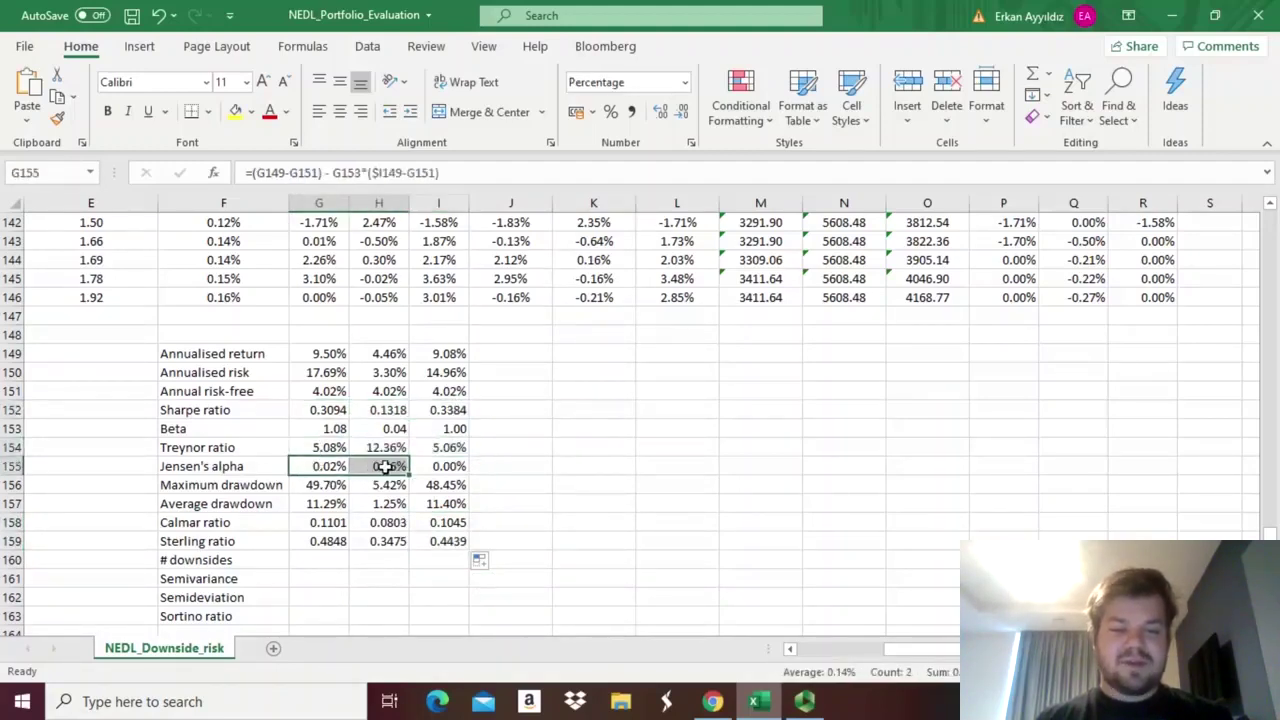
{"action": "left_click", "coordinate": [324, 563]}
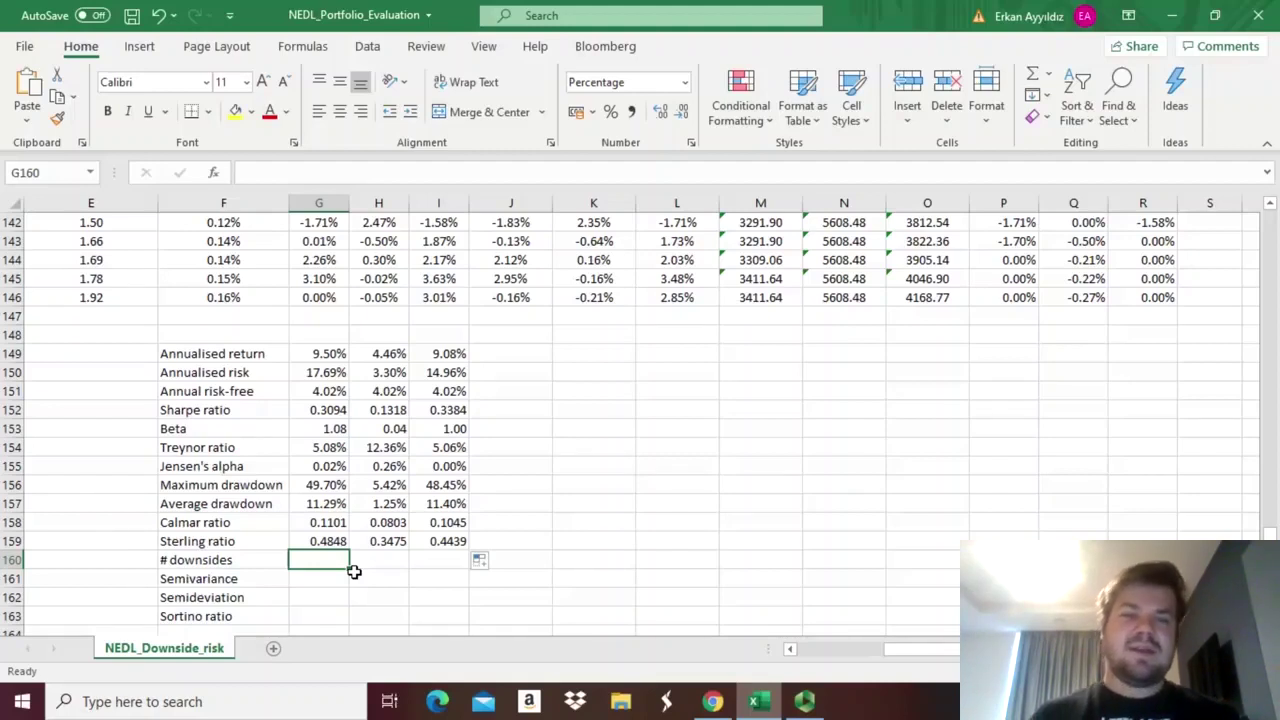
{"action": "left_click", "coordinate": [318, 372]}
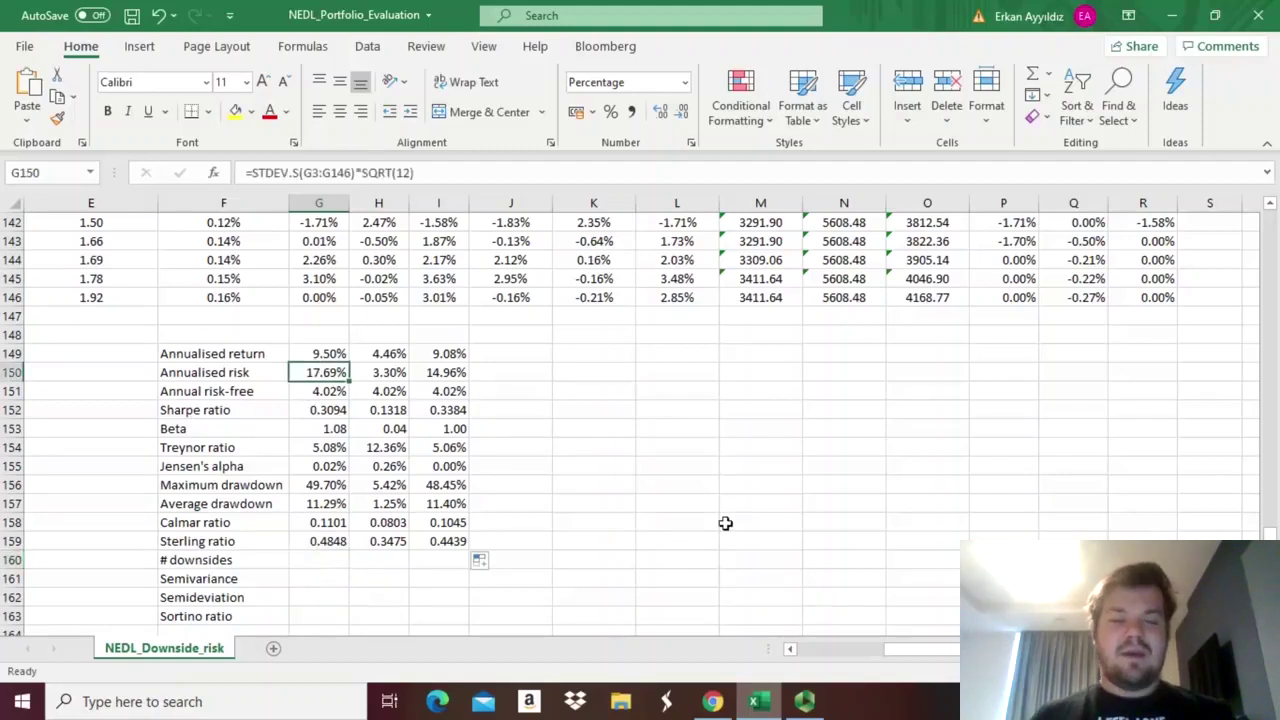
- Begin the first fund's downside formula in S3 with an IF test comparing its return with the monthly risk-free rate, G3<$F3
{"action": "left_click", "coordinate": [312, 558]}
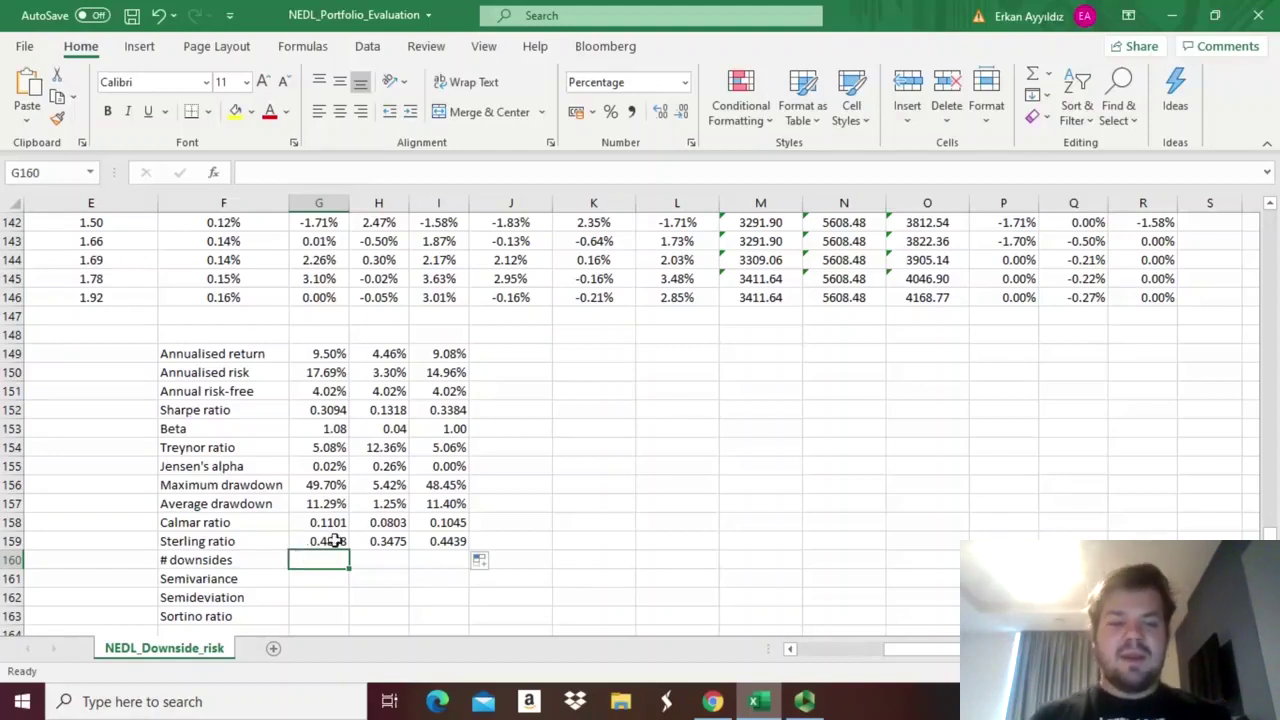
{"action": "left_click", "coordinate": [813, 302]}
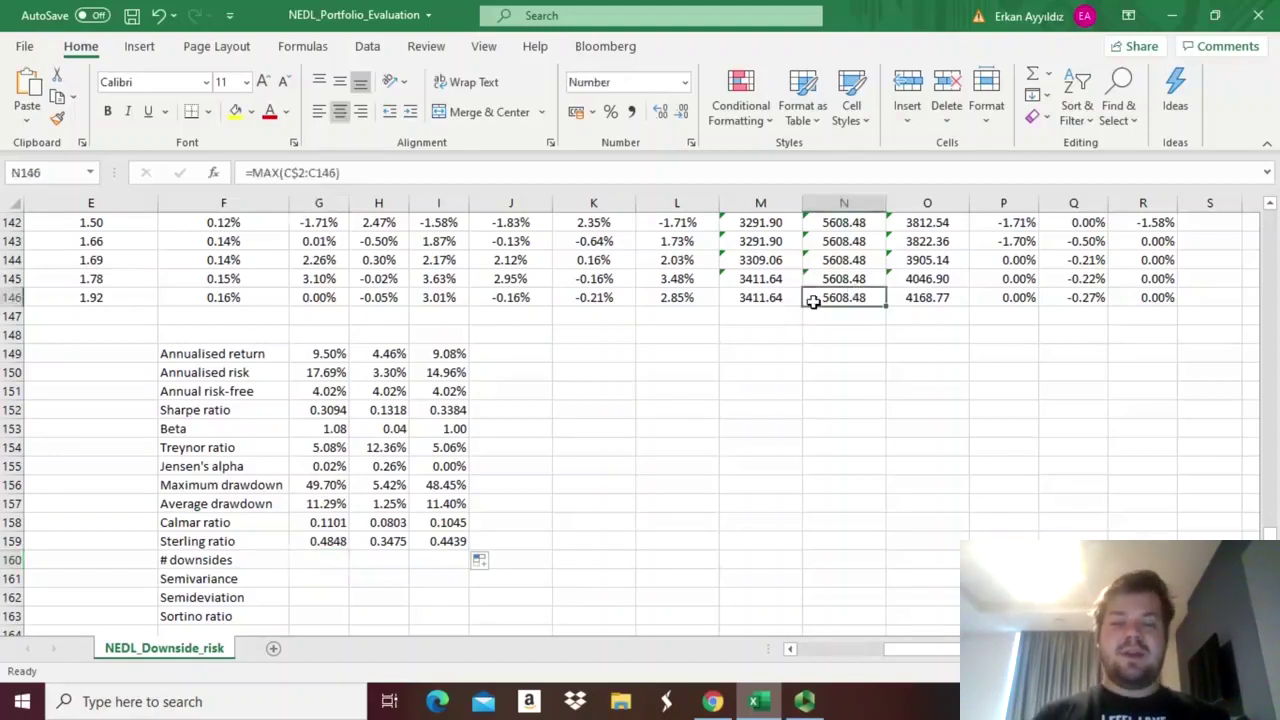
{"action": "key", "text": "Right"}
{"action": "key", "text": "Right"}
{"action": "key", "text": "Right"}
{"action": "key", "text": "Right"}
{"action": "key", "text": "ctrl+Up"}
{"action": "key", "text": "Right"}
{"action": "key", "text": "Down"}
{"action": "scroll", "coordinate": [813, 302], "scroll_direction": "right", "scroll_amount": 2}
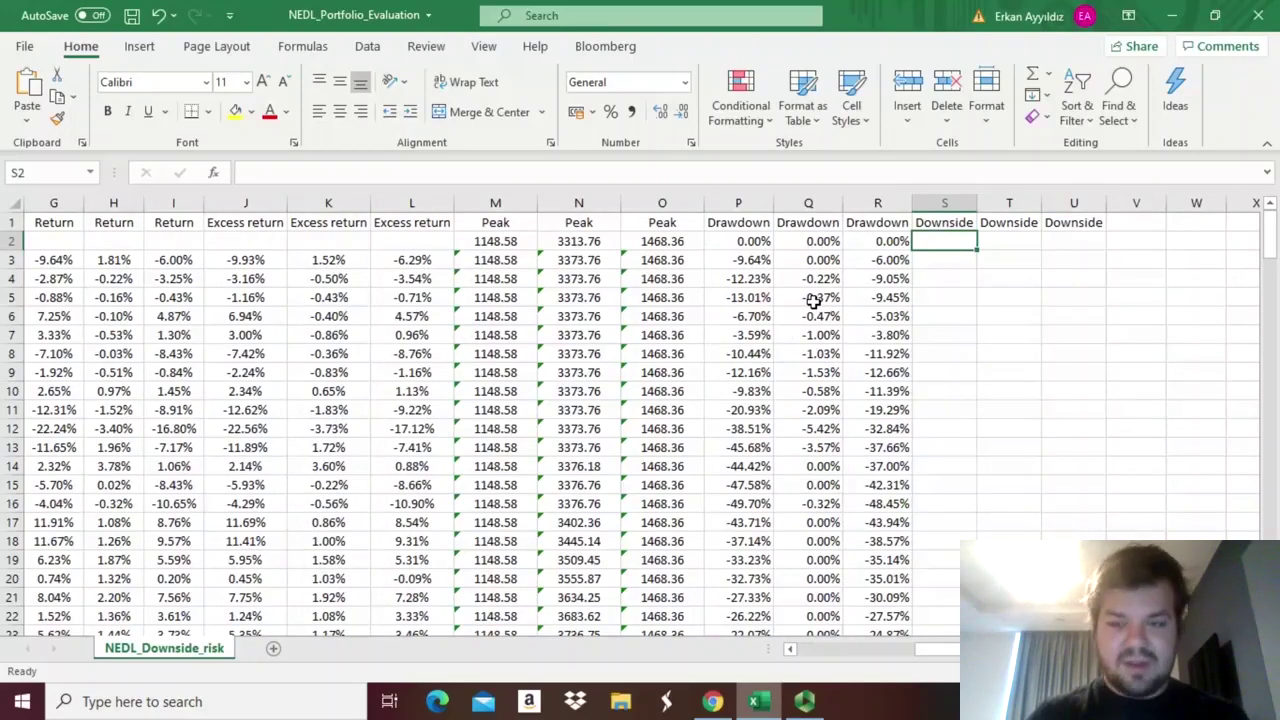
{"action": "key", "text": "Down"}
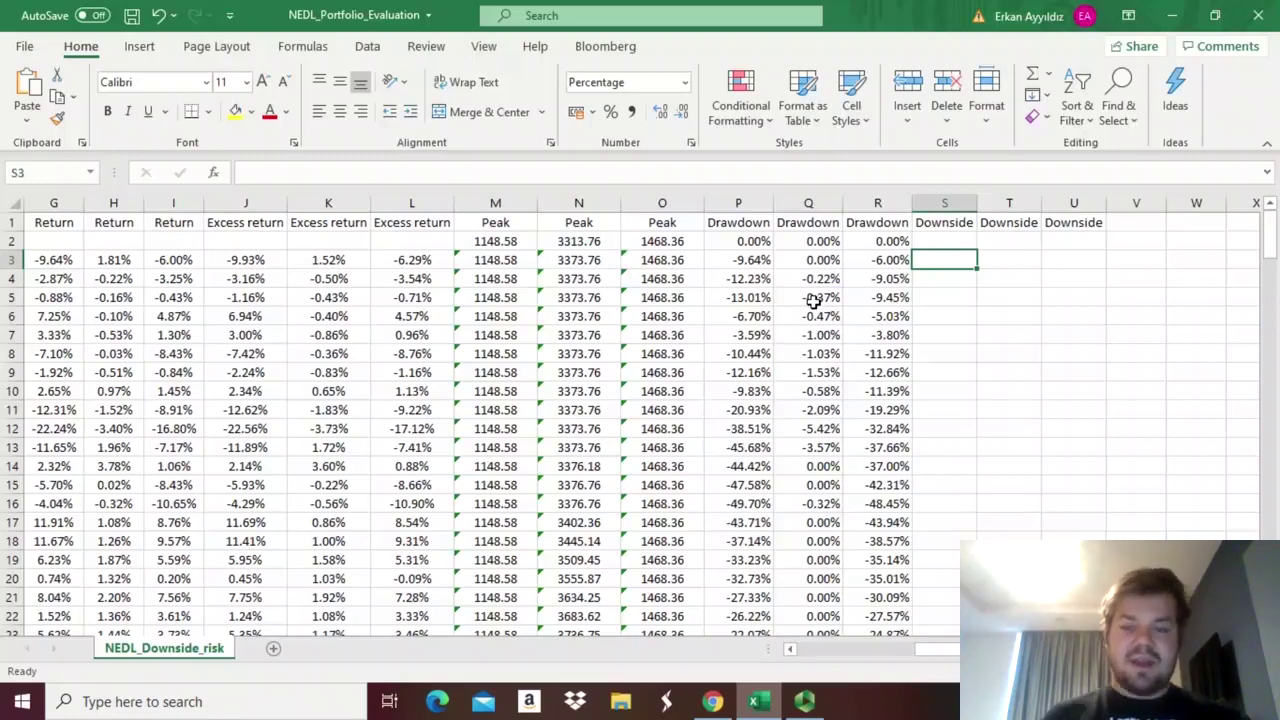
{"action": "type", "text": "=IF("}
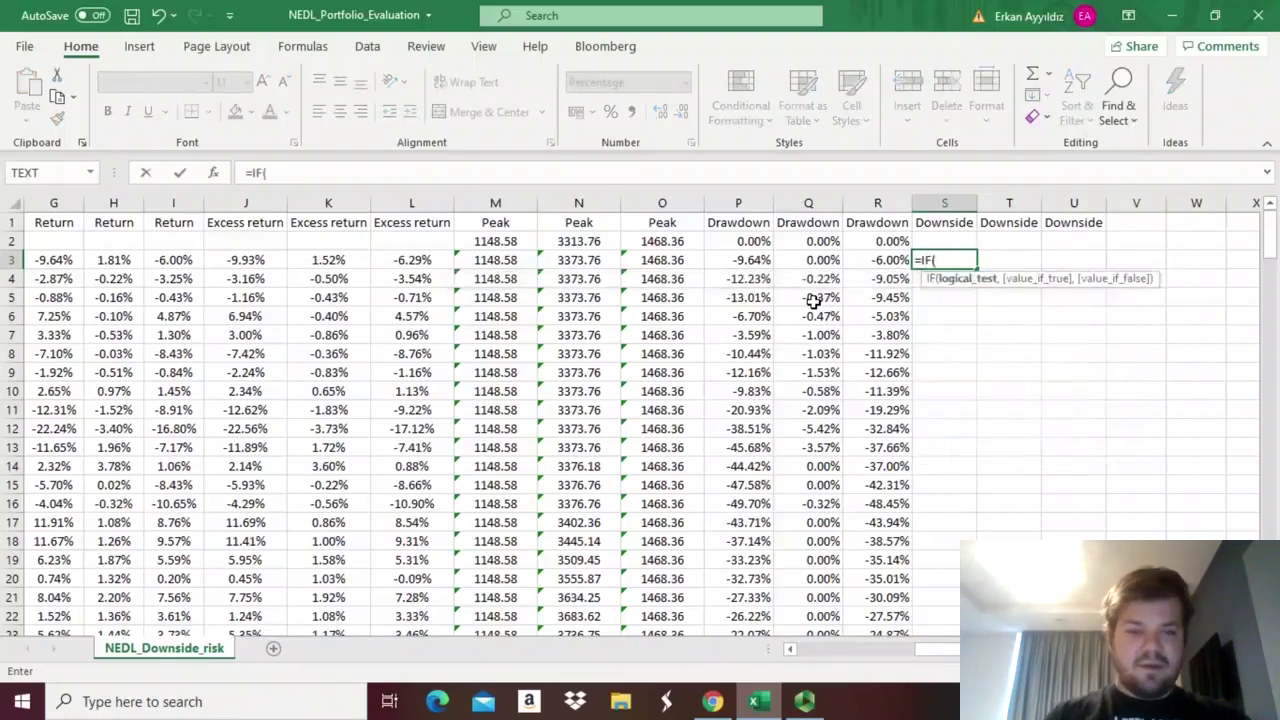
{"action": "left_click", "coordinate": [62, 264]}
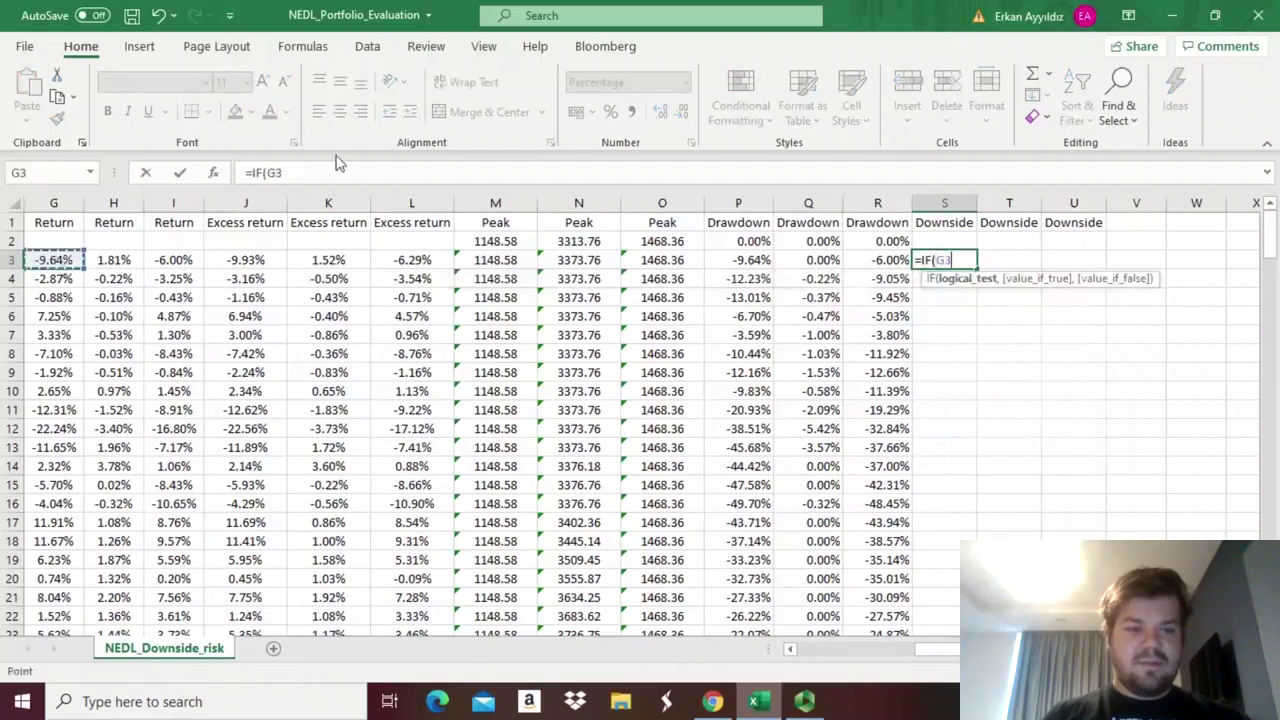
{"action": "left_click", "coordinate": [338, 170]}
{"action": "type", "text": "<"}
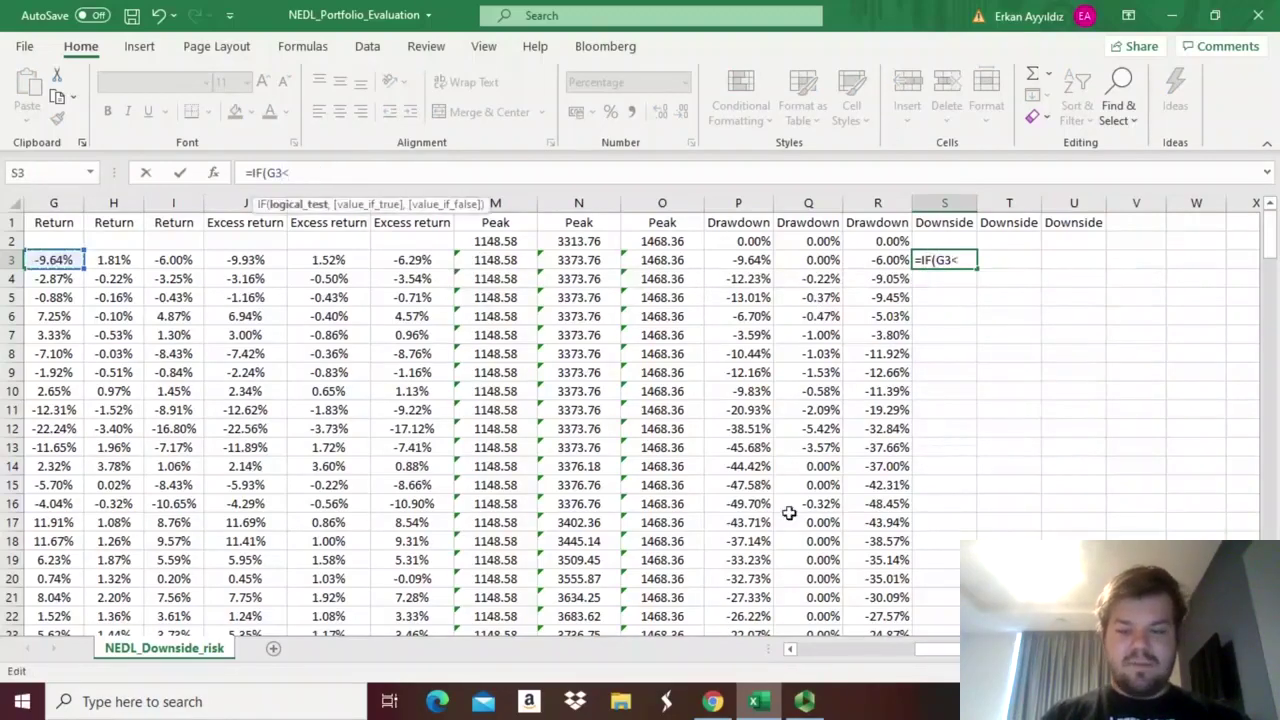
{"action": "left_click_drag", "start_coordinate": [939, 649], "coordinate": [870, 652]}
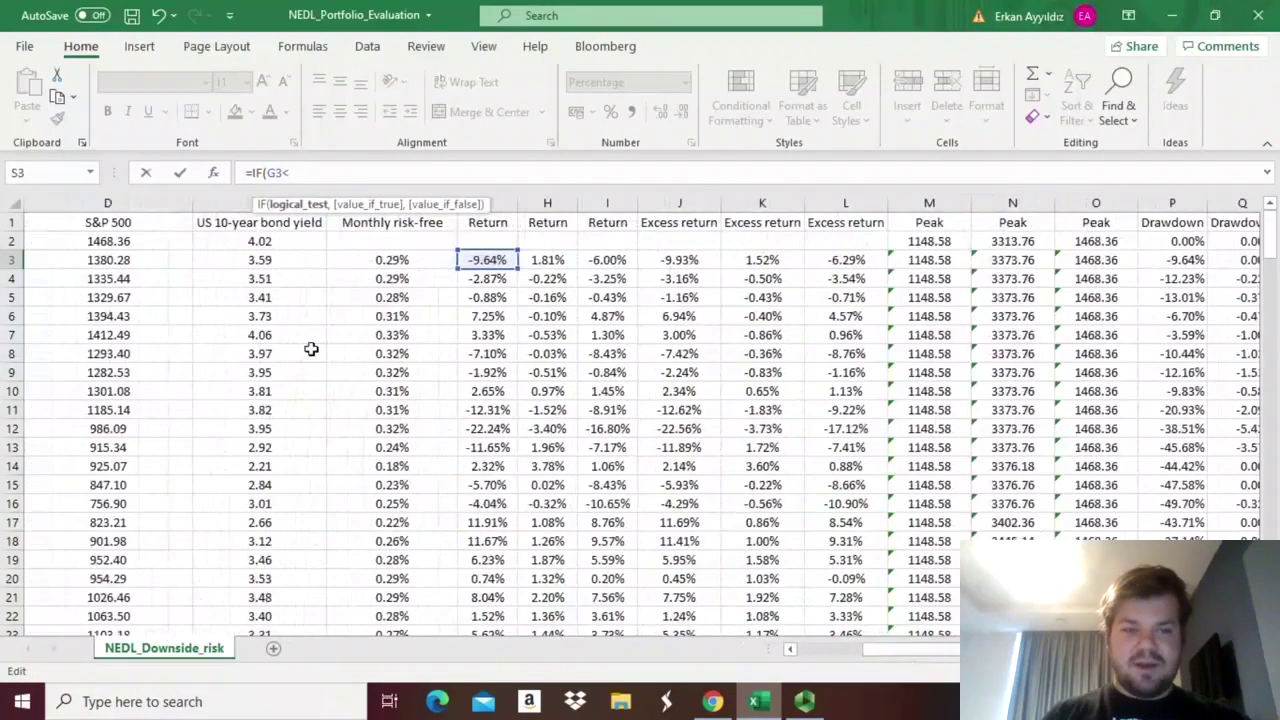
{"action": "left_click", "coordinate": [355, 260]}
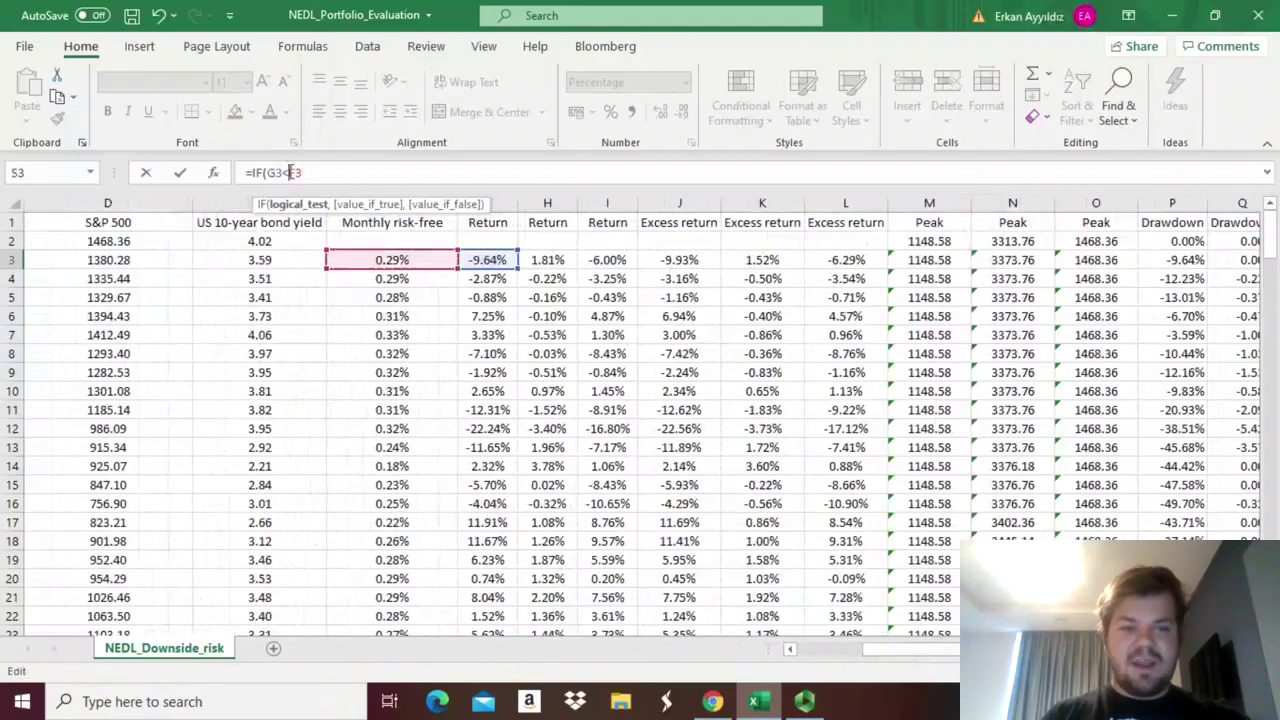
{"action": "left_click", "coordinate": [289, 172]}
{"action": "type", "text": "$"}
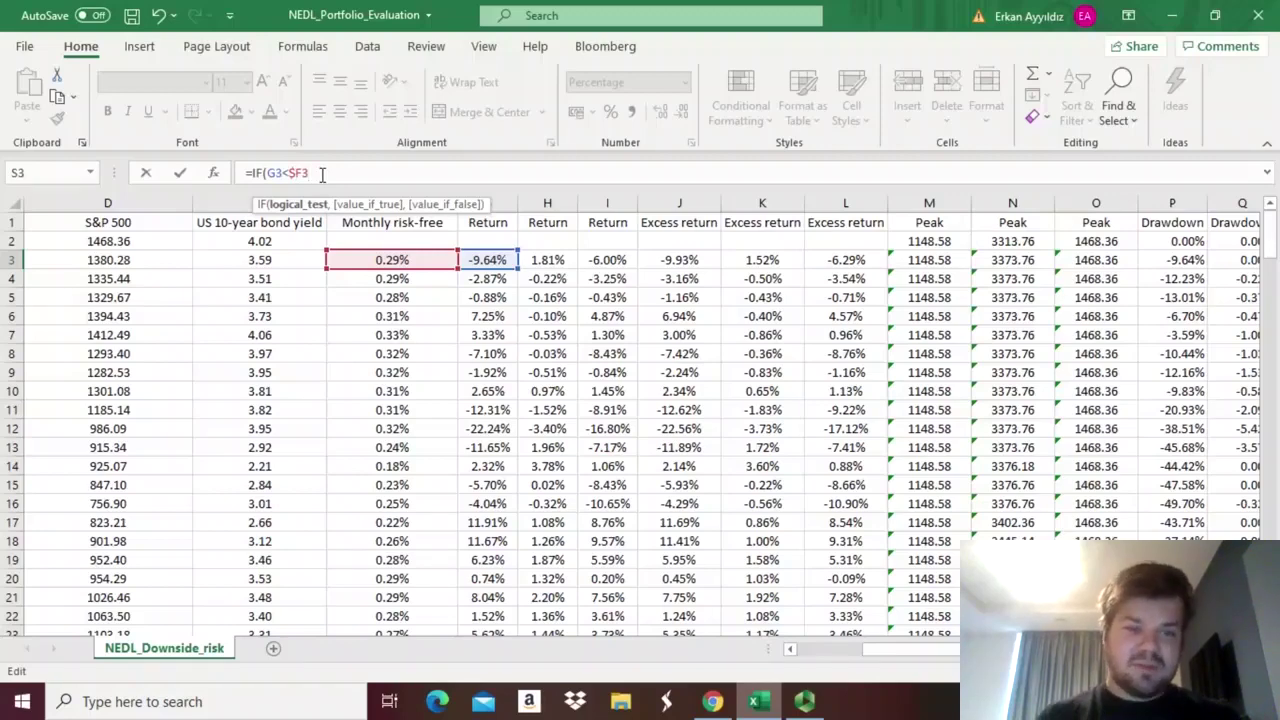
- Complete the IF formula in S3 to return G3-$F3 when the test is true and an empty string "" otherwise
{"action": "type", "text": ","}
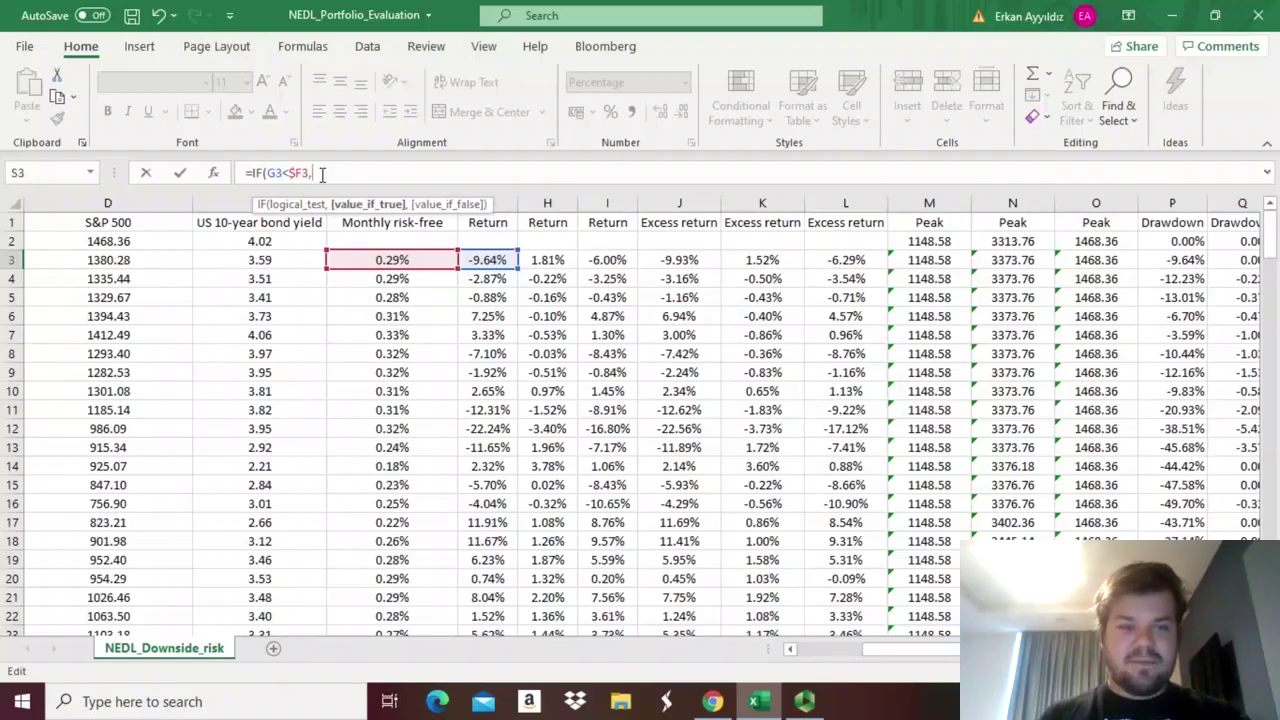
{"action": "type", "text": "G3-"}
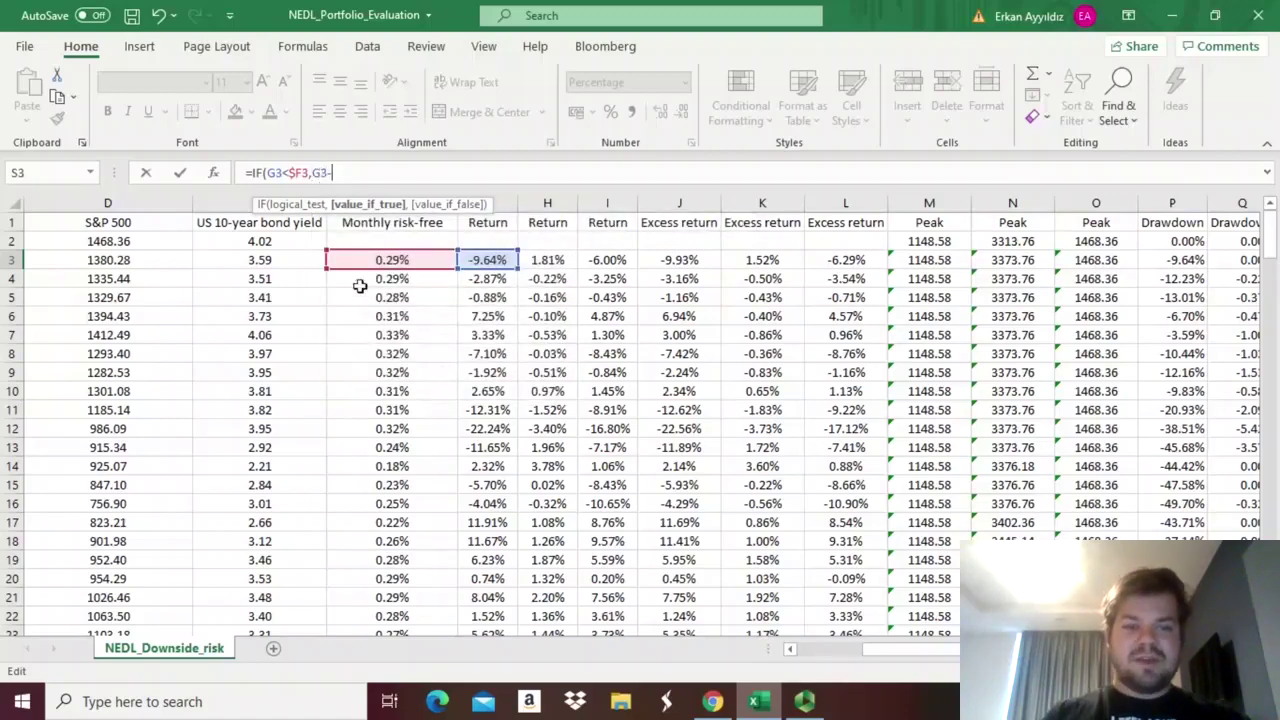
{"action": "left_click", "coordinate": [348, 259]}
{"action": "key", "text": "F4"}
{"action": "key", "text": "F4"}
{"action": "key", "text": "F4"}
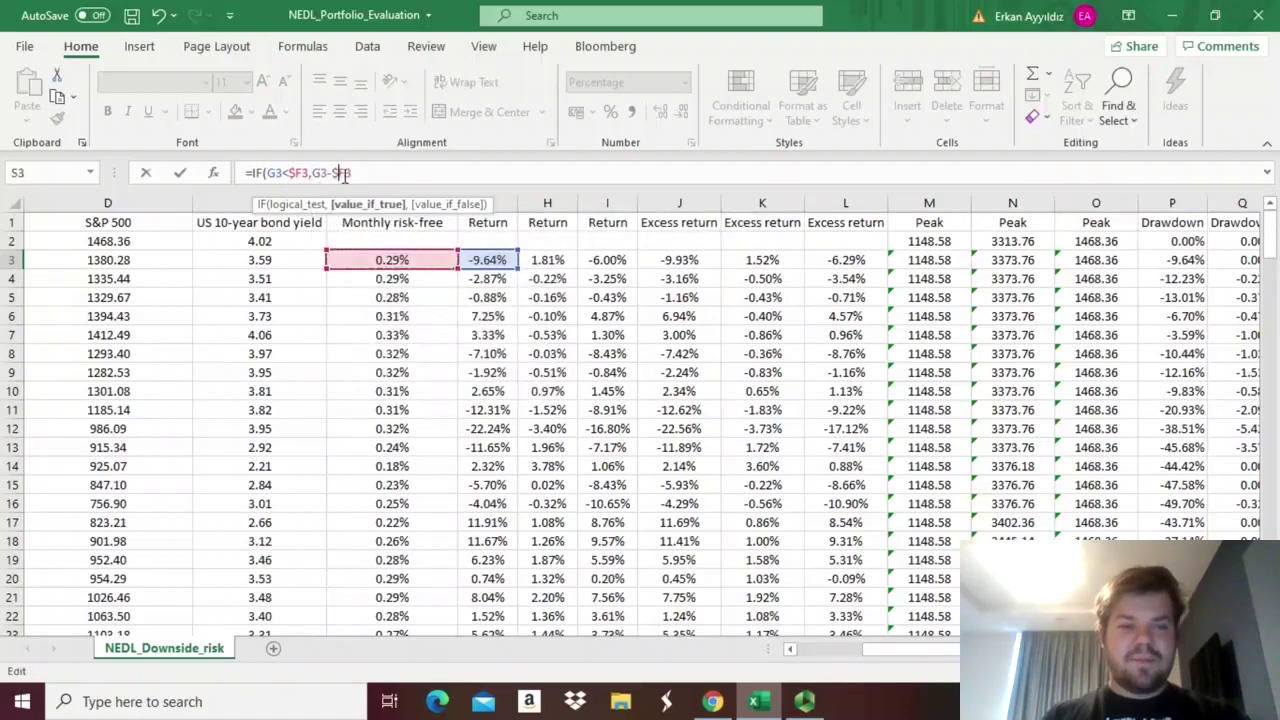
{"action": "type", "text": ","}
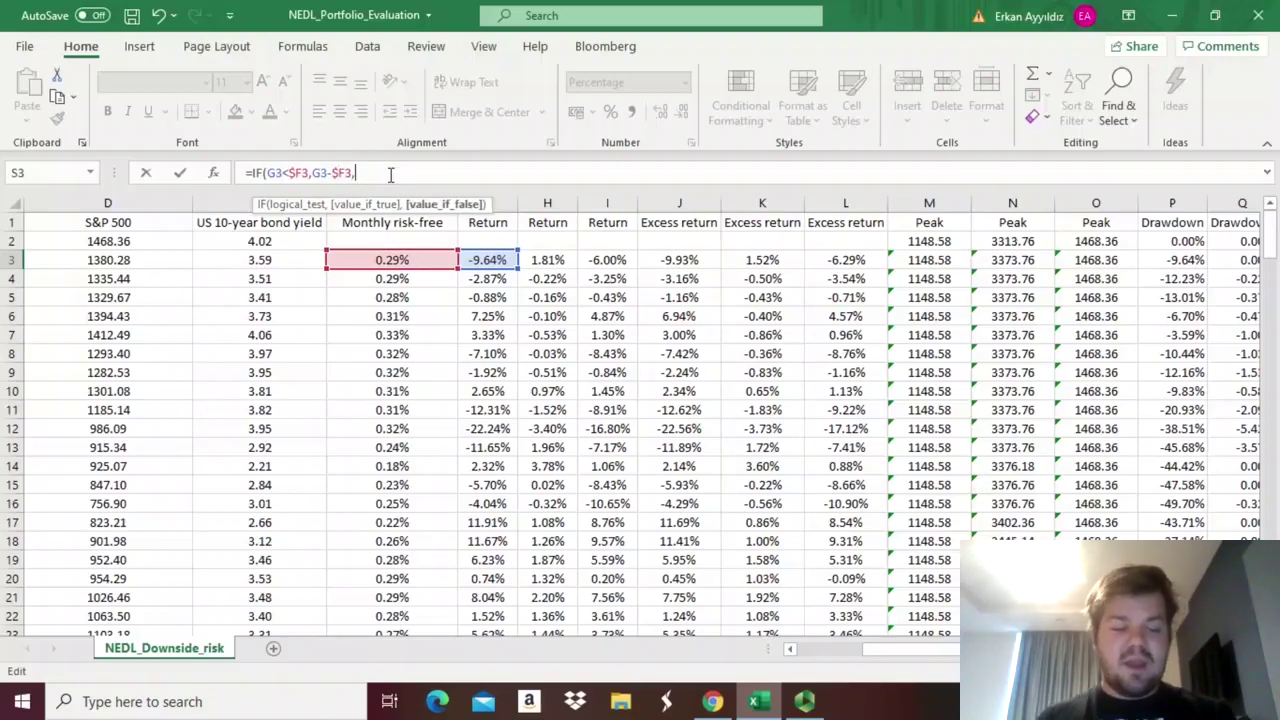
{"action": "type", "text": "\"\""}
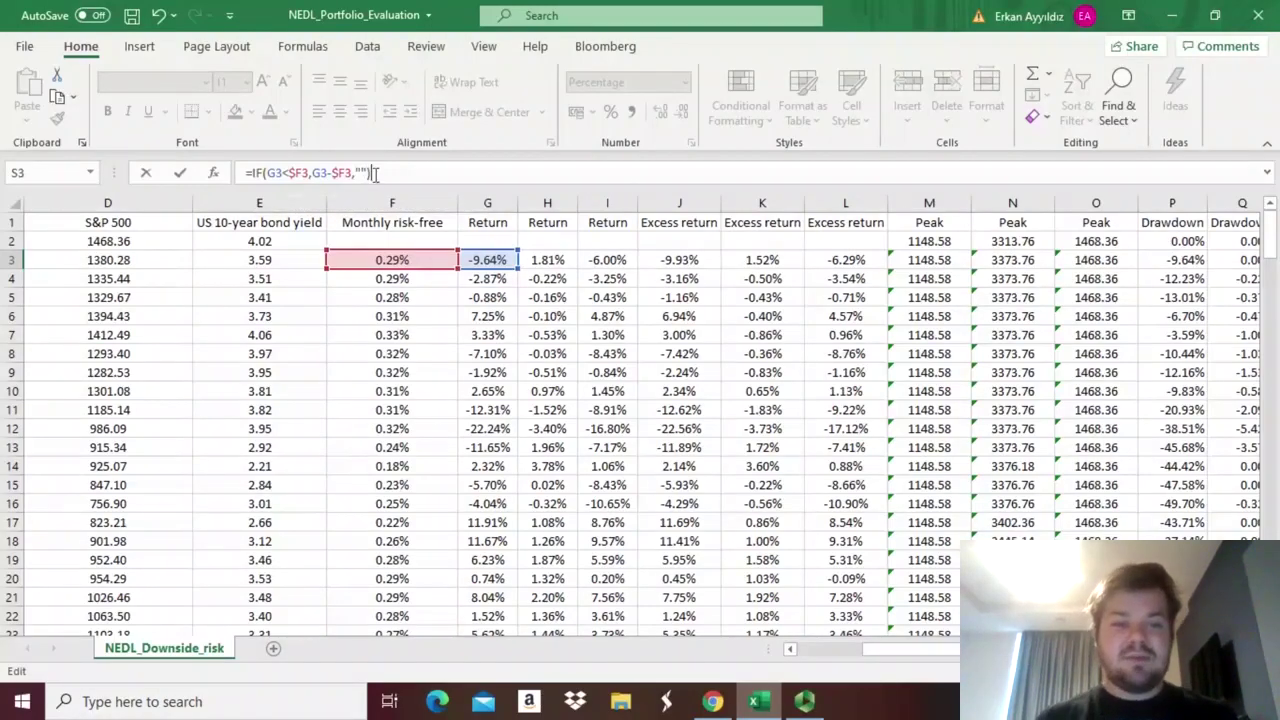
{"action": "key", "text": "Left"}
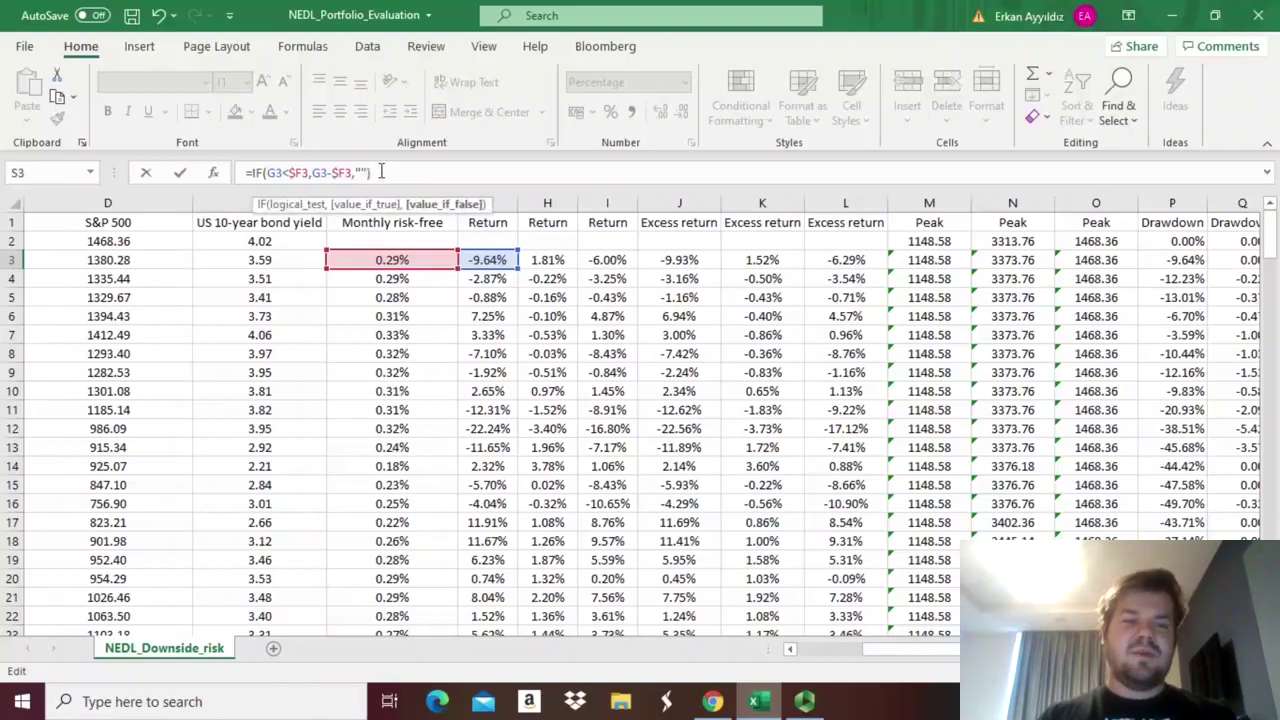
{"action": "left_click", "coordinate": [383, 172]}
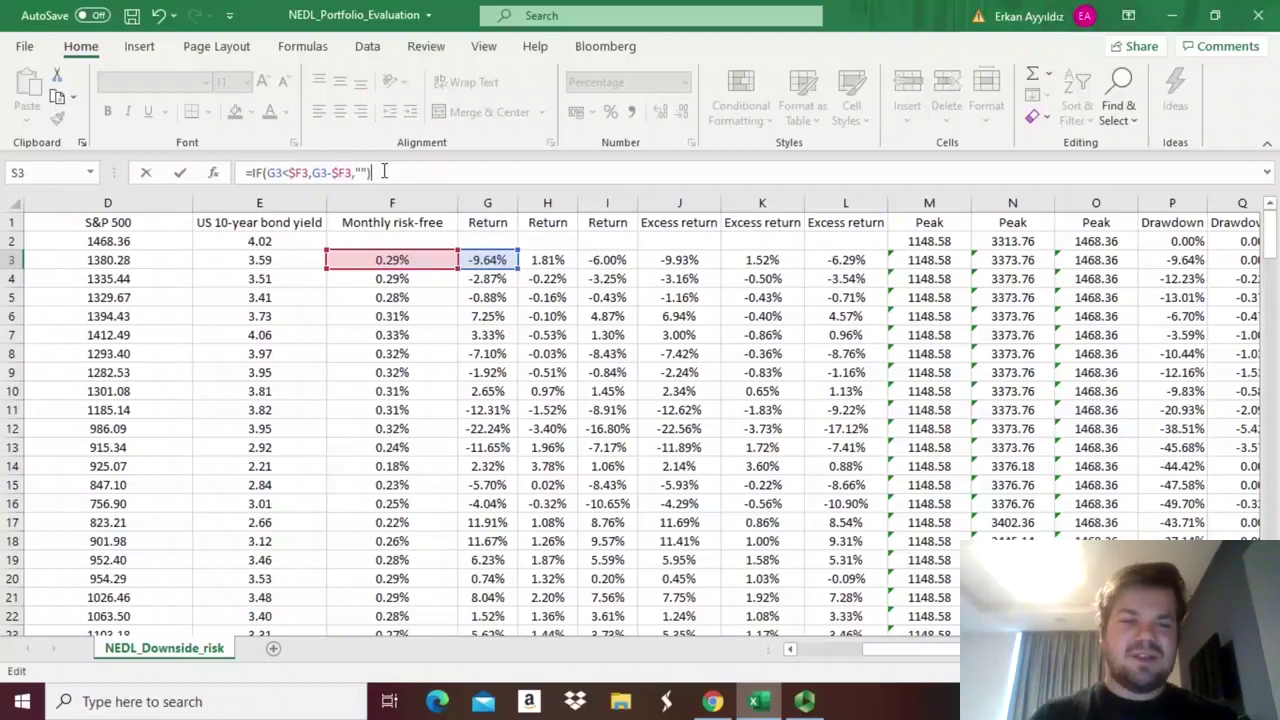
{"action": "key", "text": "ctrl+Return"}
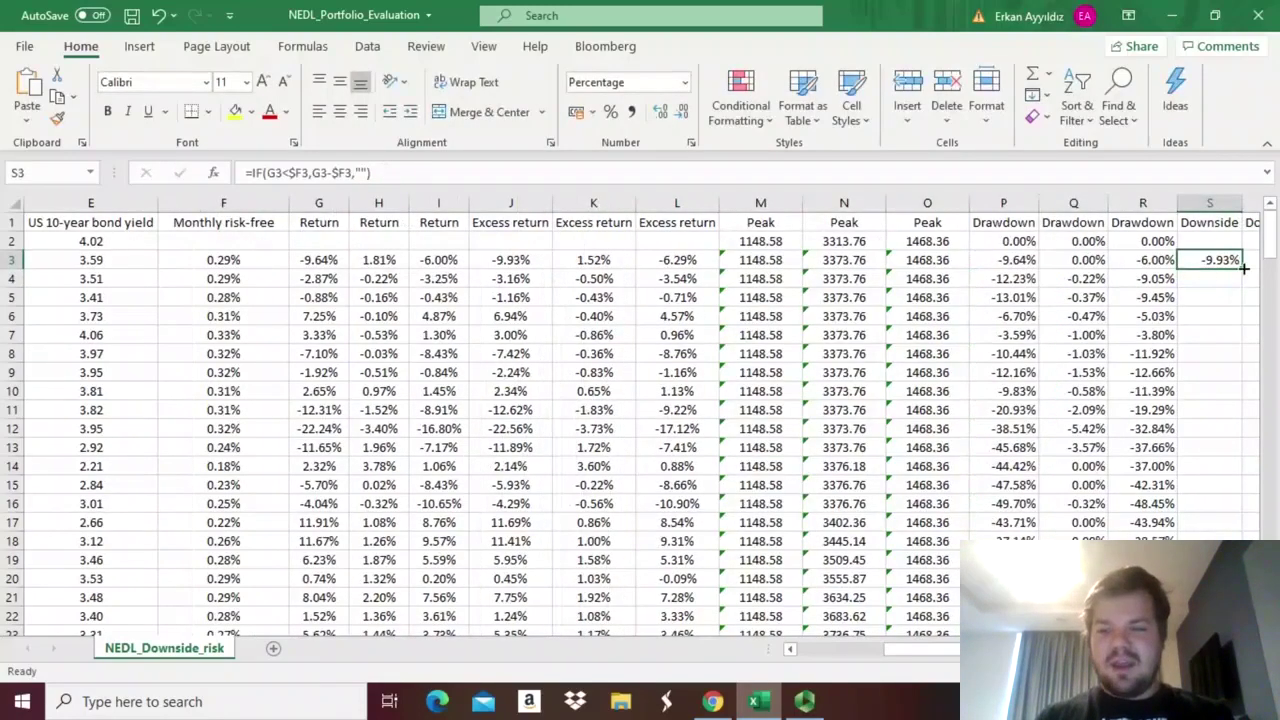
- Copy the downside formula from S3 across to column U and fill all three Downside columns through row 146
{"action": "mouse_move", "coordinate": [1242, 268]}
{"action": "left_mouse_down"}
{"action": "mouse_move", "coordinate": [1198, 270]}
{"action": "mouse_move", "coordinate": [1230, 265]}
{"action": "left_mouse_up"}
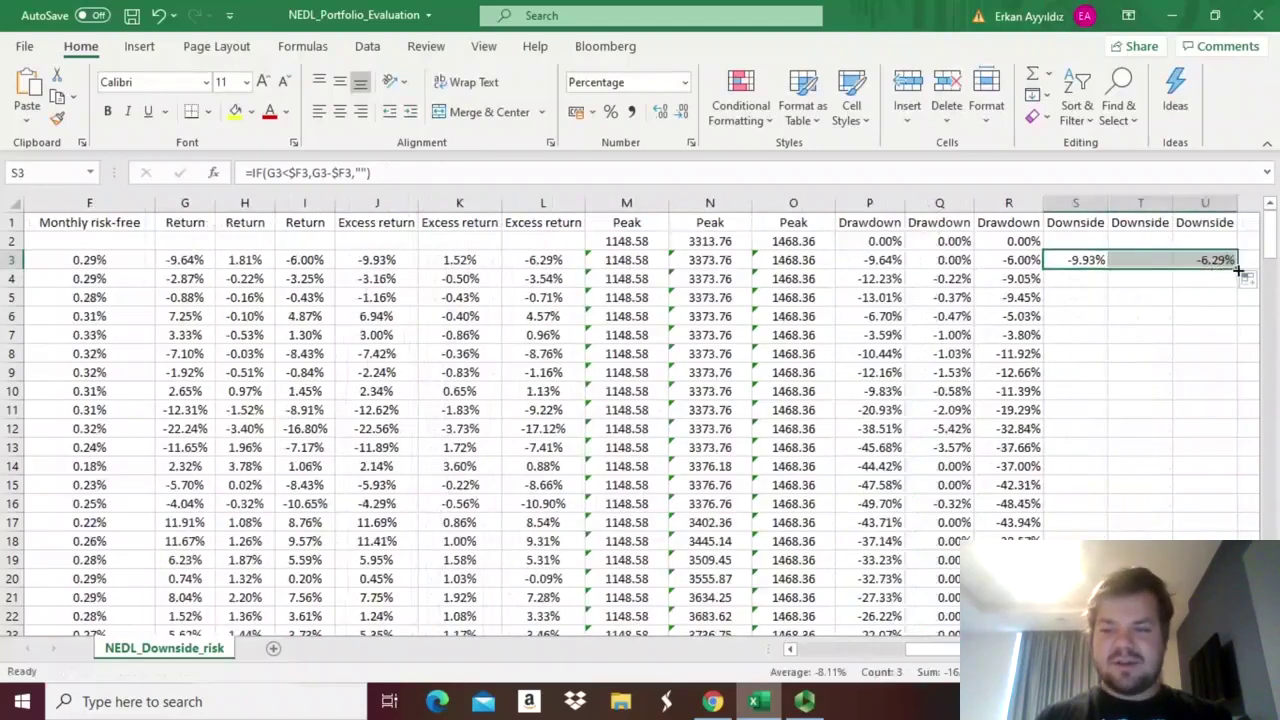
{"action": "double_click", "coordinate": [1237, 268]}
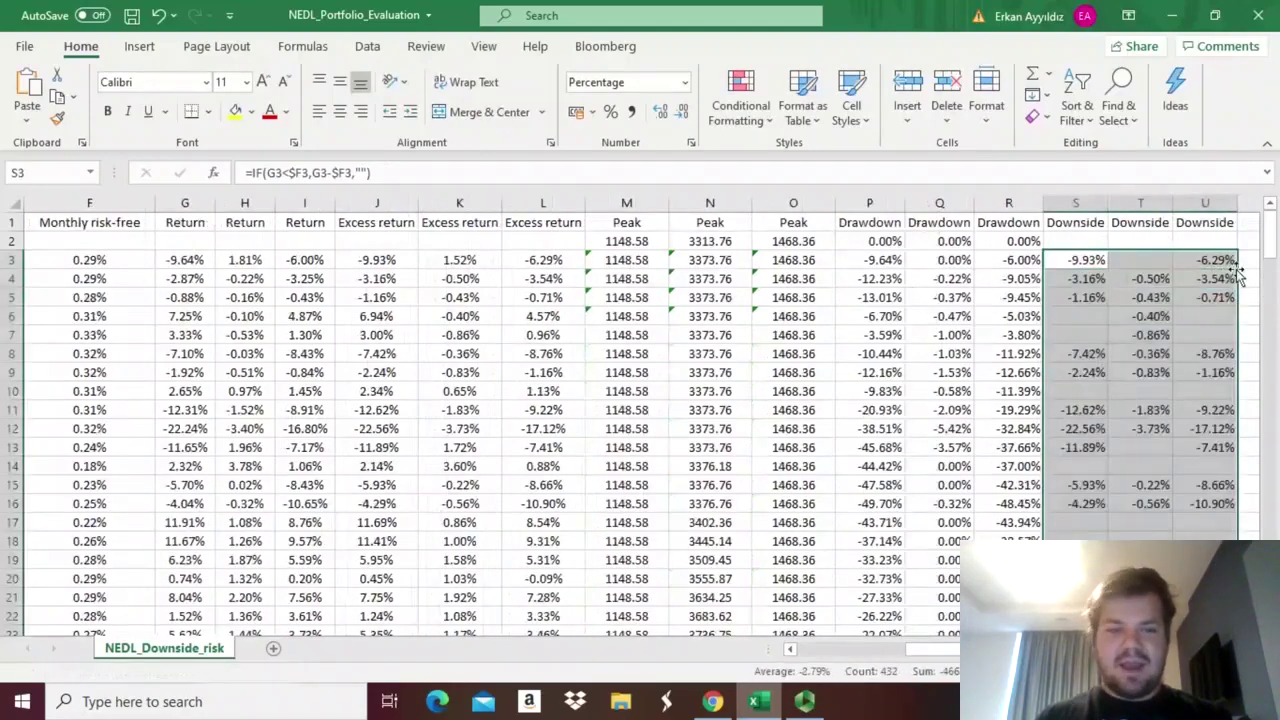
{"action": "left_click", "coordinate": [1086, 264]}
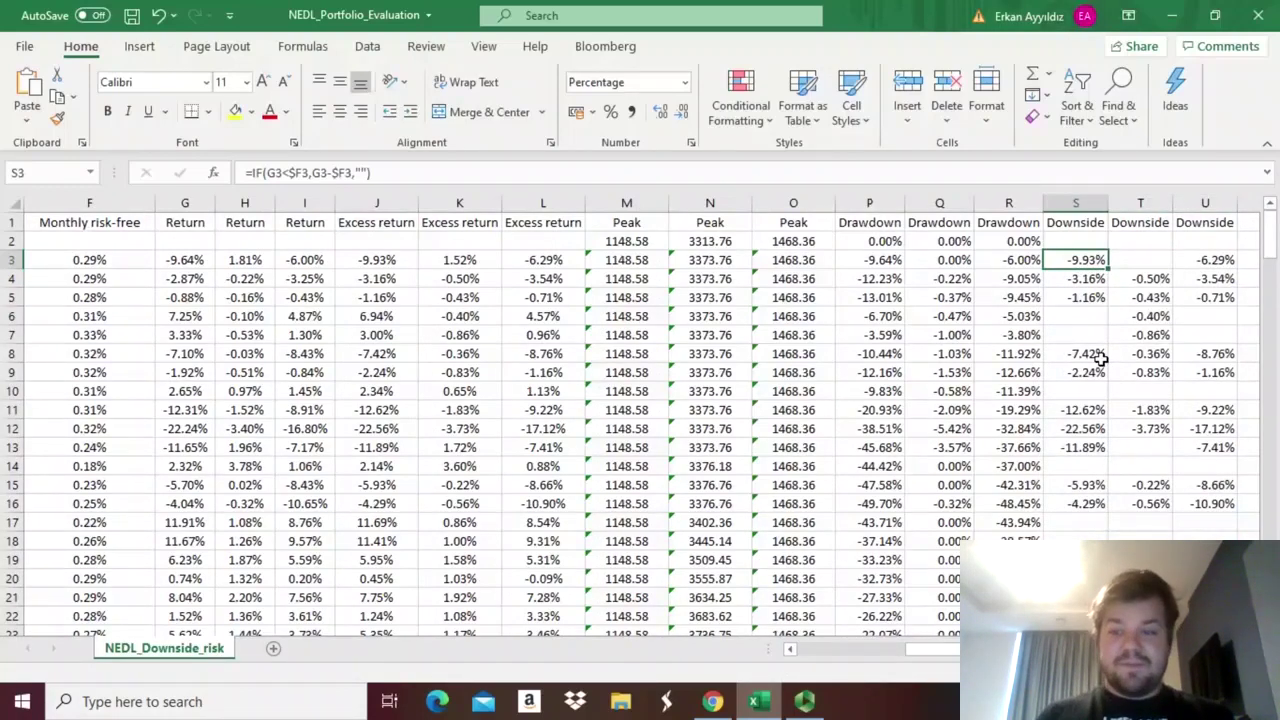
- Count the first fund's downside months in G160 with =COUNT(S3:S146)
{"action": "key", "text": "Left"}
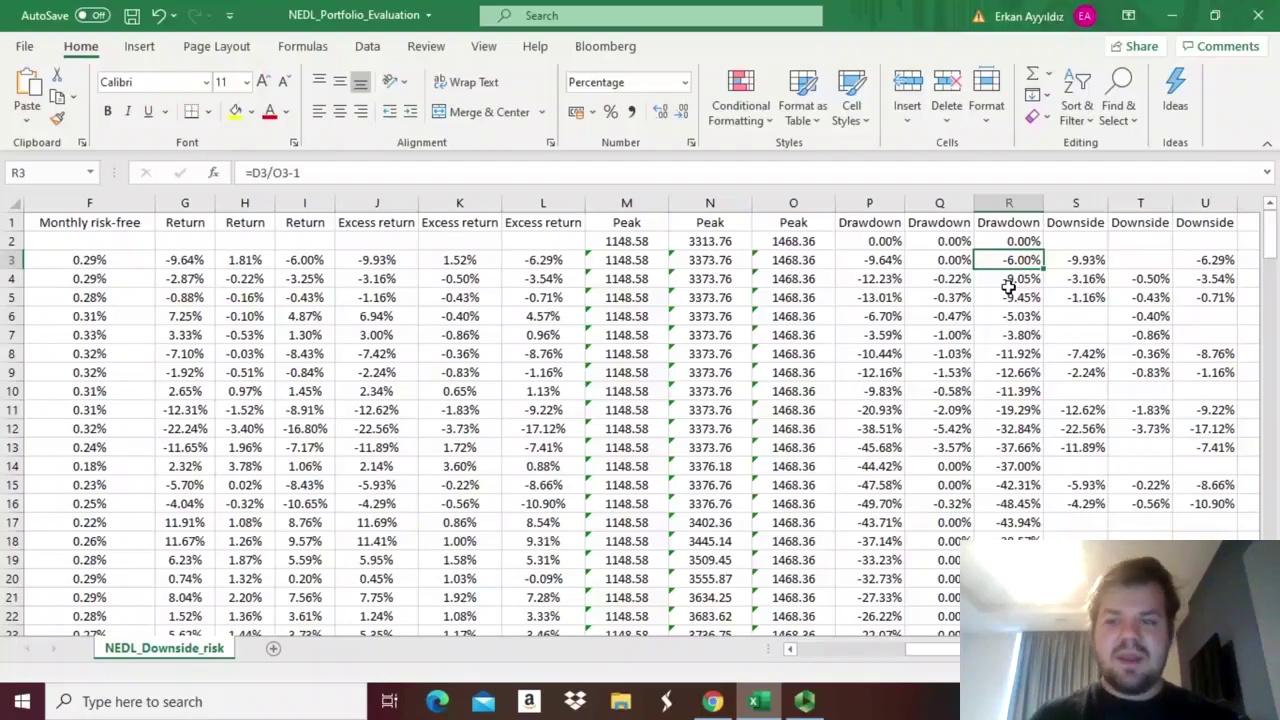
{"action": "key", "text": "ctrl+Down"}
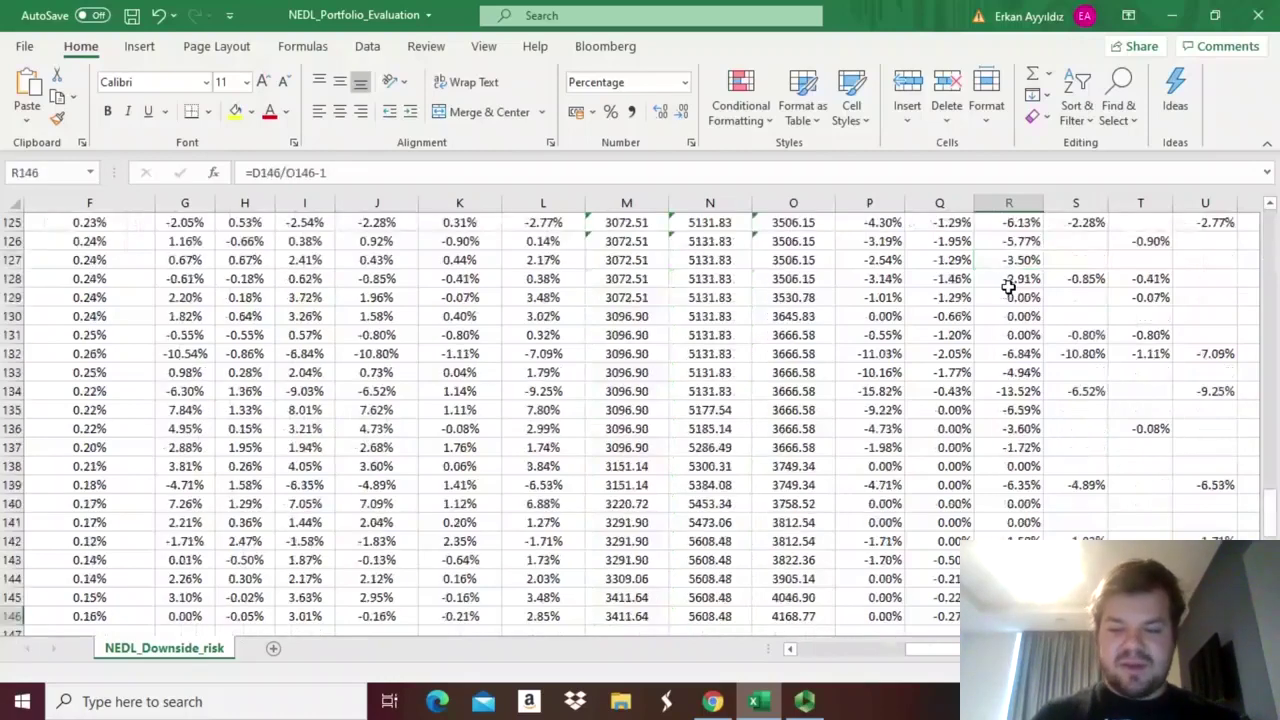
{"action": "key", "text": "Down"}
{"action": "key", "text": "Down"}
{"action": "key", "text": "Down"}
{"action": "key", "text": "ctrl+Left"}
{"action": "key", "text": "Down"}
{"action": "key", "text": "Down"}
{"action": "key", "text": "Down"}
{"action": "key", "text": "Down"}
{"action": "key", "text": "Down"}
{"action": "key", "text": "Down"}
{"action": "key", "text": "Down"}
{"action": "key", "text": "Down"}
{"action": "key", "text": "Down"}
{"action": "key", "text": "Down"}
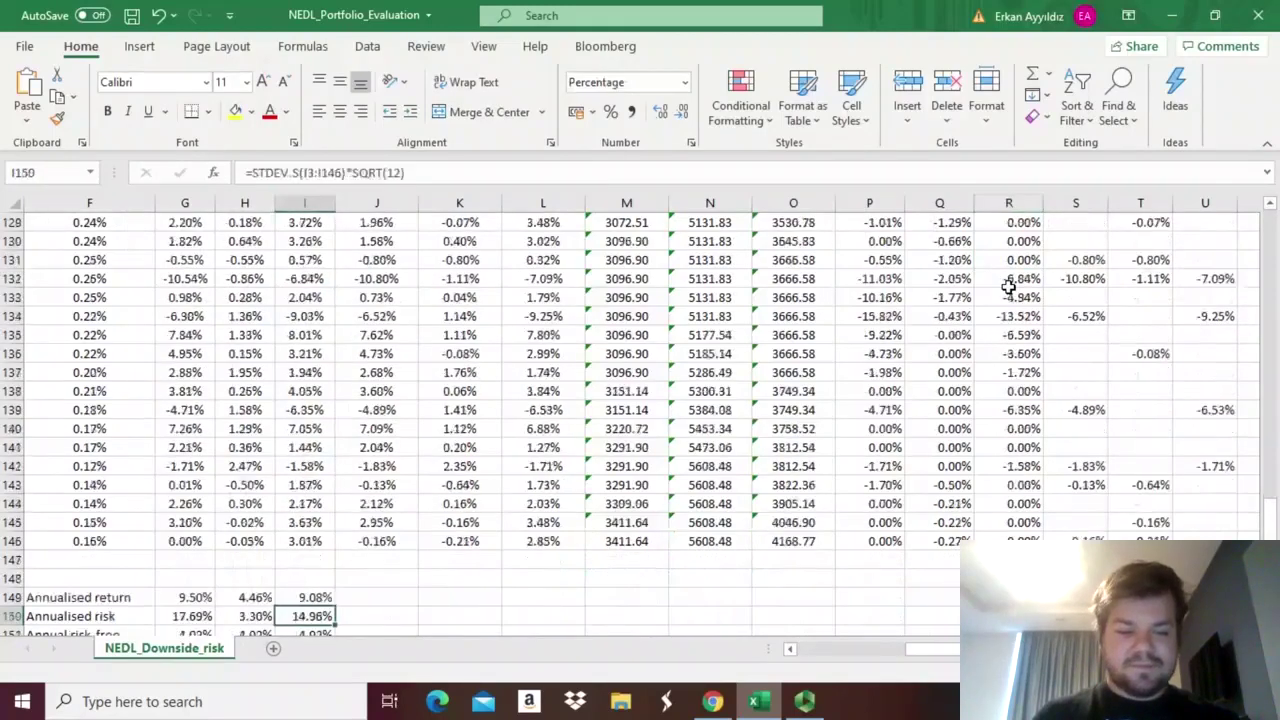
{"action": "key", "text": "Down"}
{"action": "key", "text": "Left"}
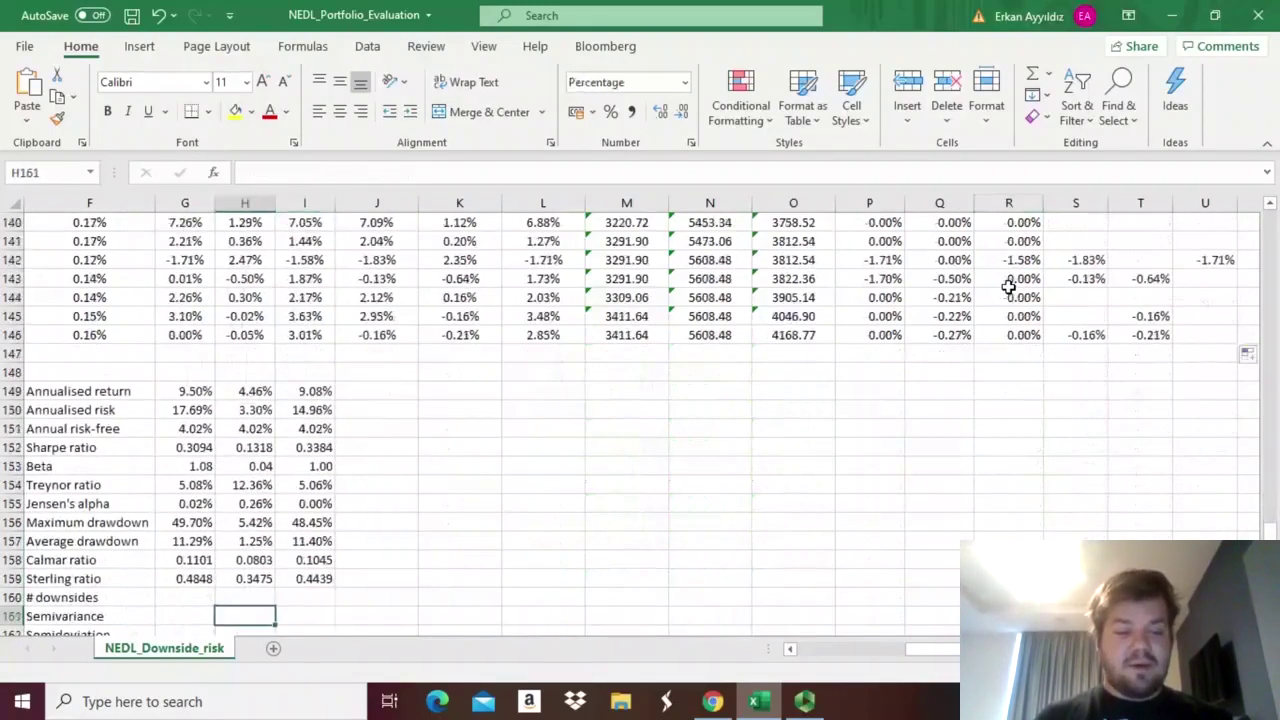
{"action": "key", "text": "Left"}
{"action": "key", "text": "Left"}
{"action": "key", "text": "Left"}
{"action": "key", "text": "Right"}
{"action": "key", "text": "Down"}
{"action": "key", "text": "Right"}
{"action": "key", "text": "Up"}
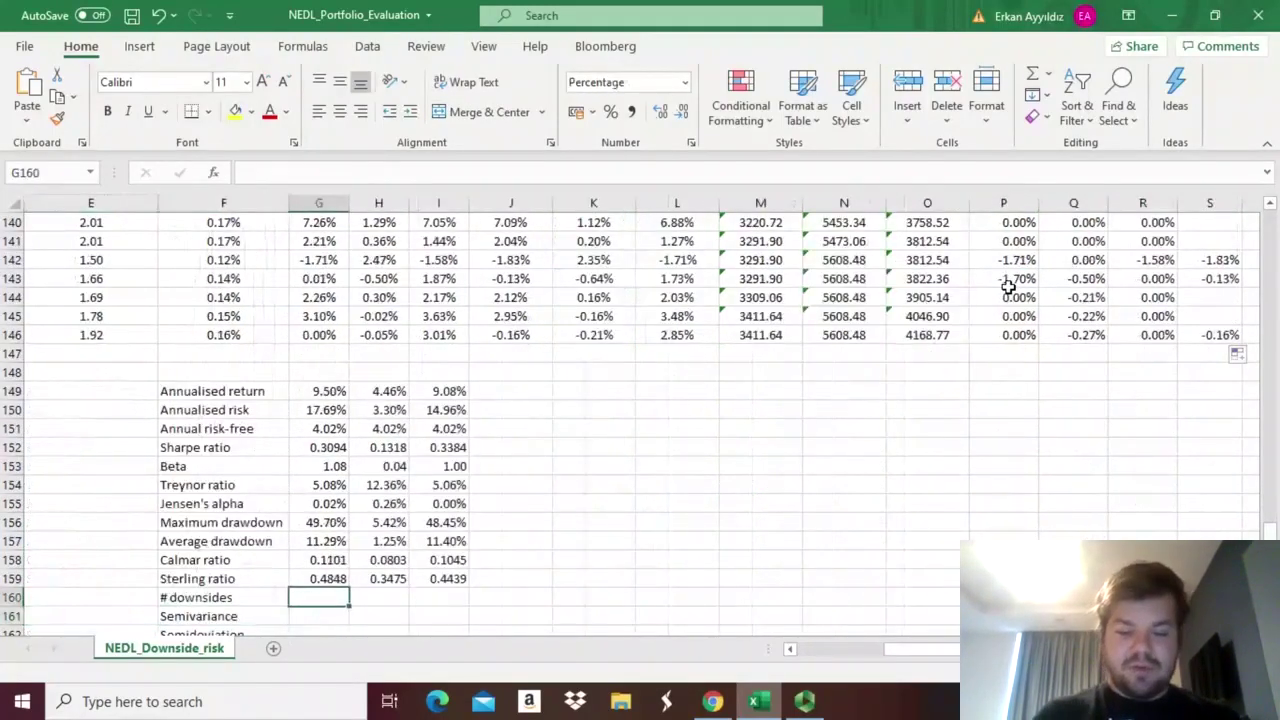
{"action": "type", "text": "="}
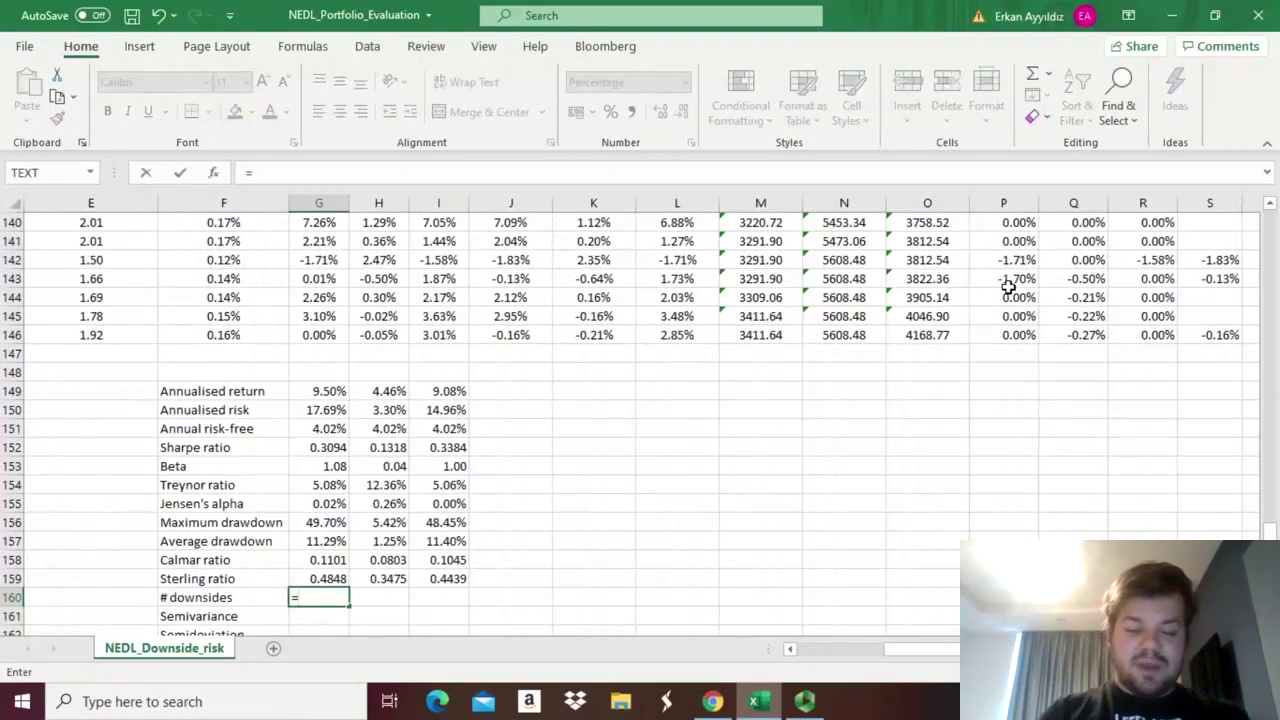
{"action": "type", "text": "COUNT("}
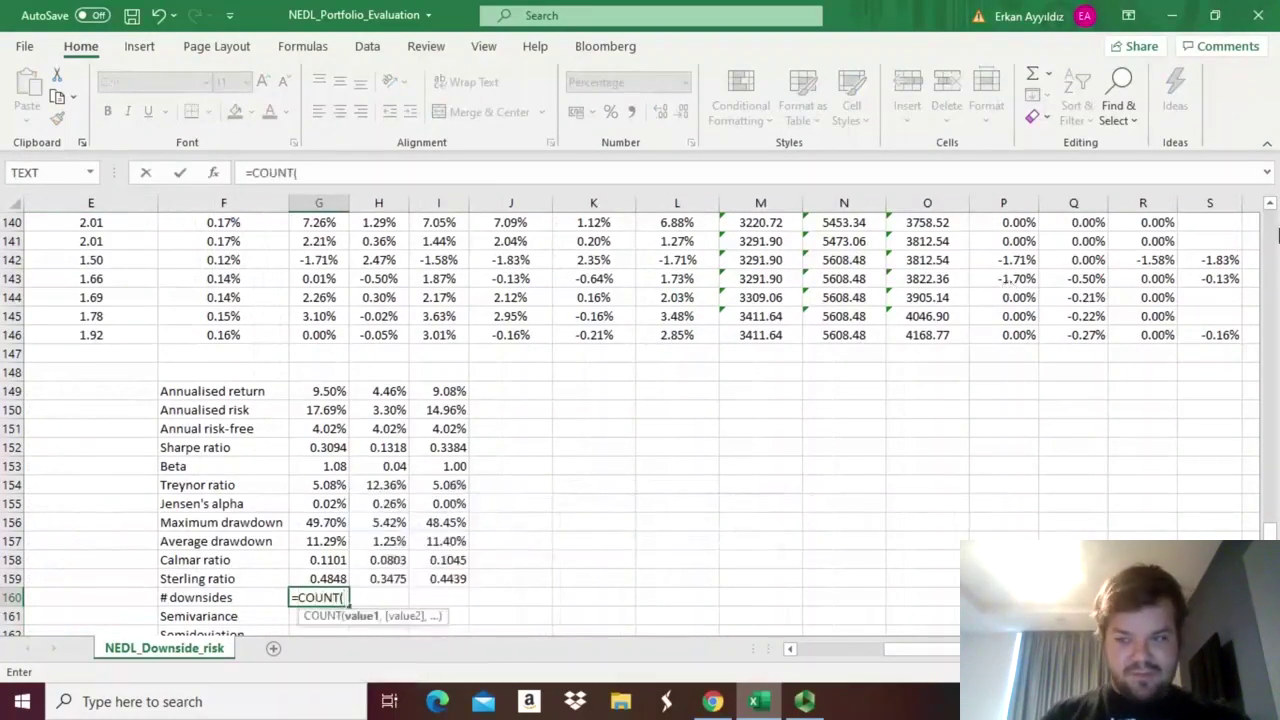
{"action": "left_click", "coordinate": [1222, 335]}
{"action": "key", "text": "ctrl+Up"}
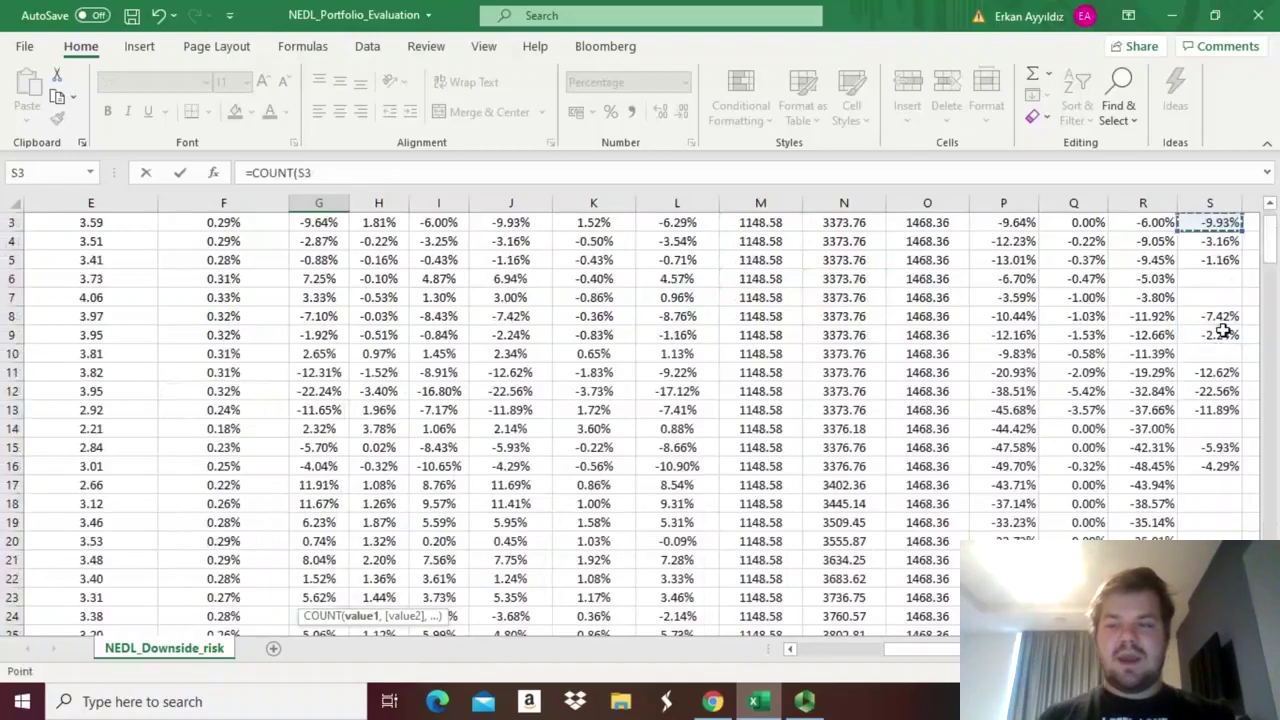
{"action": "key", "text": "Down"}
{"action": "key", "text": "ctrl+shift+Down"}
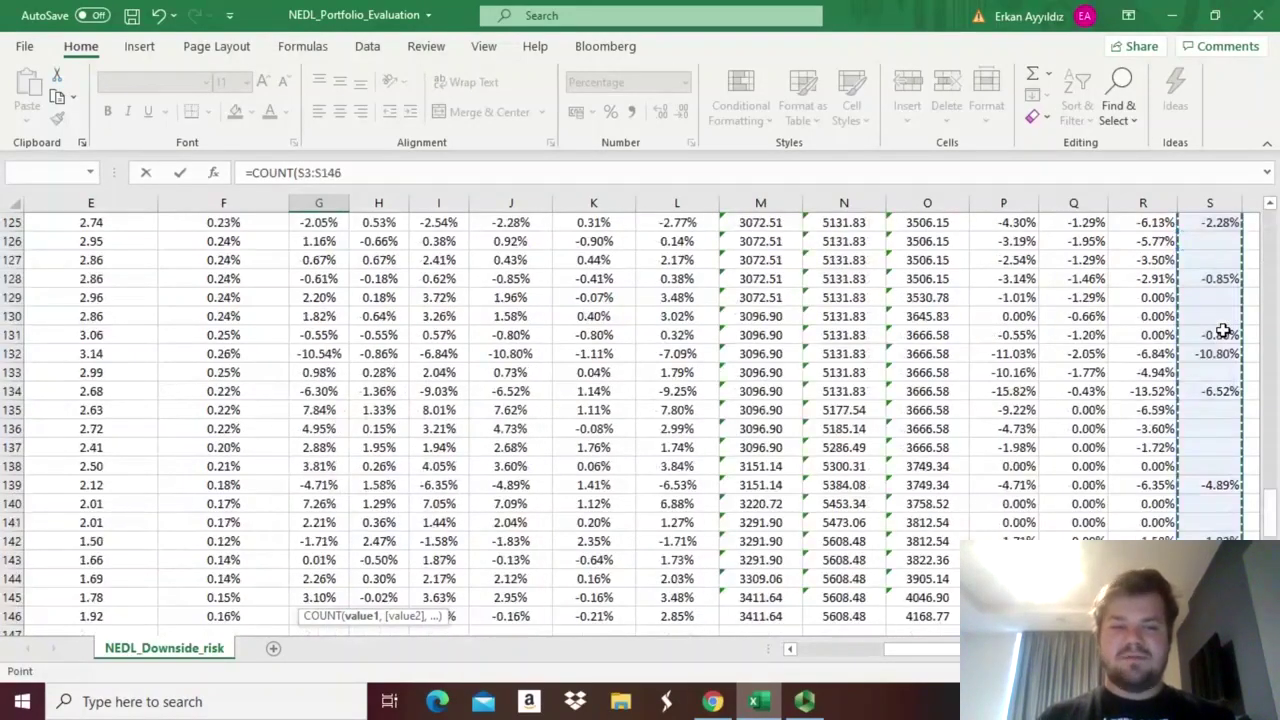
{"action": "type", "text": ")"}
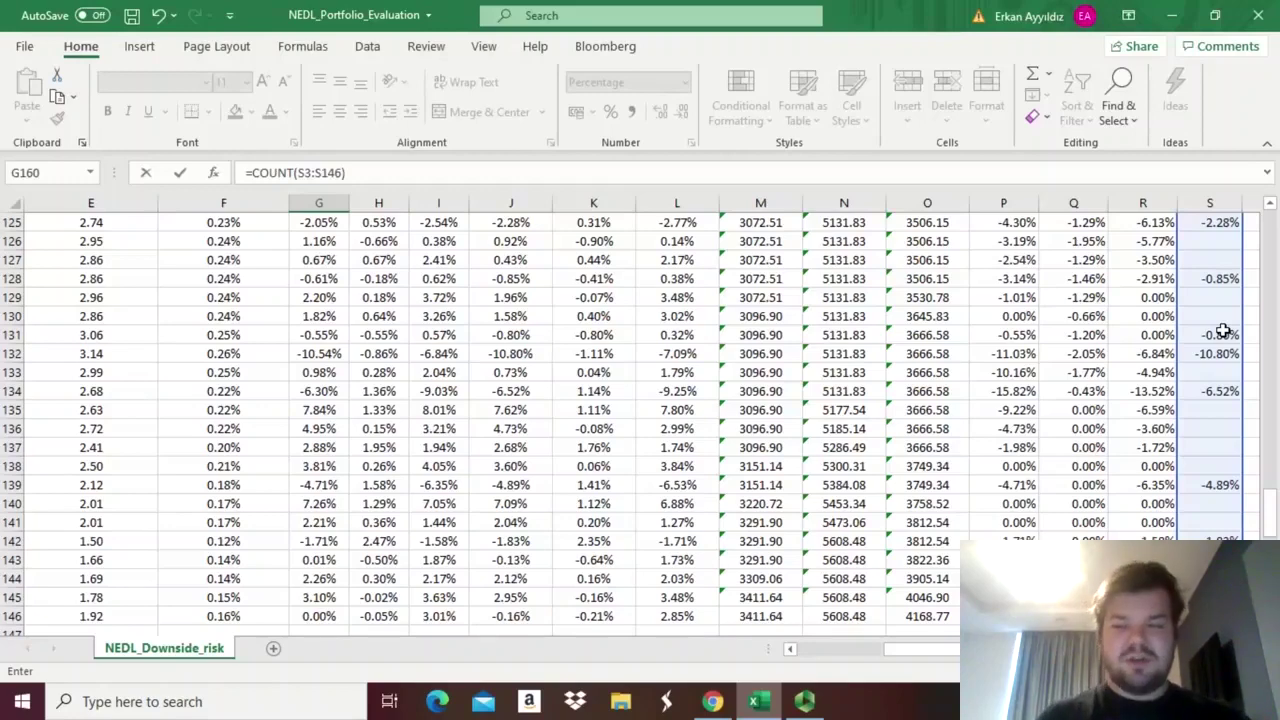
{"action": "left_click", "coordinate": [407, 173]}
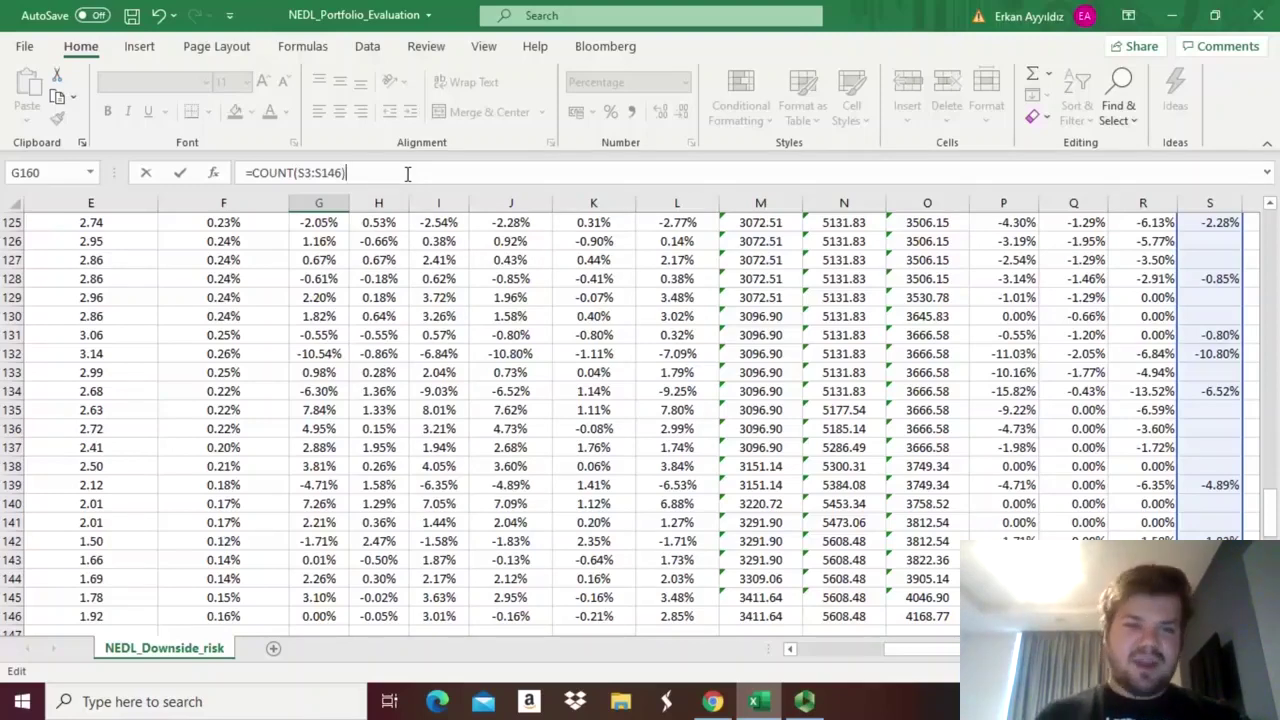
{"action": "key", "text": "ctrl+Return"}
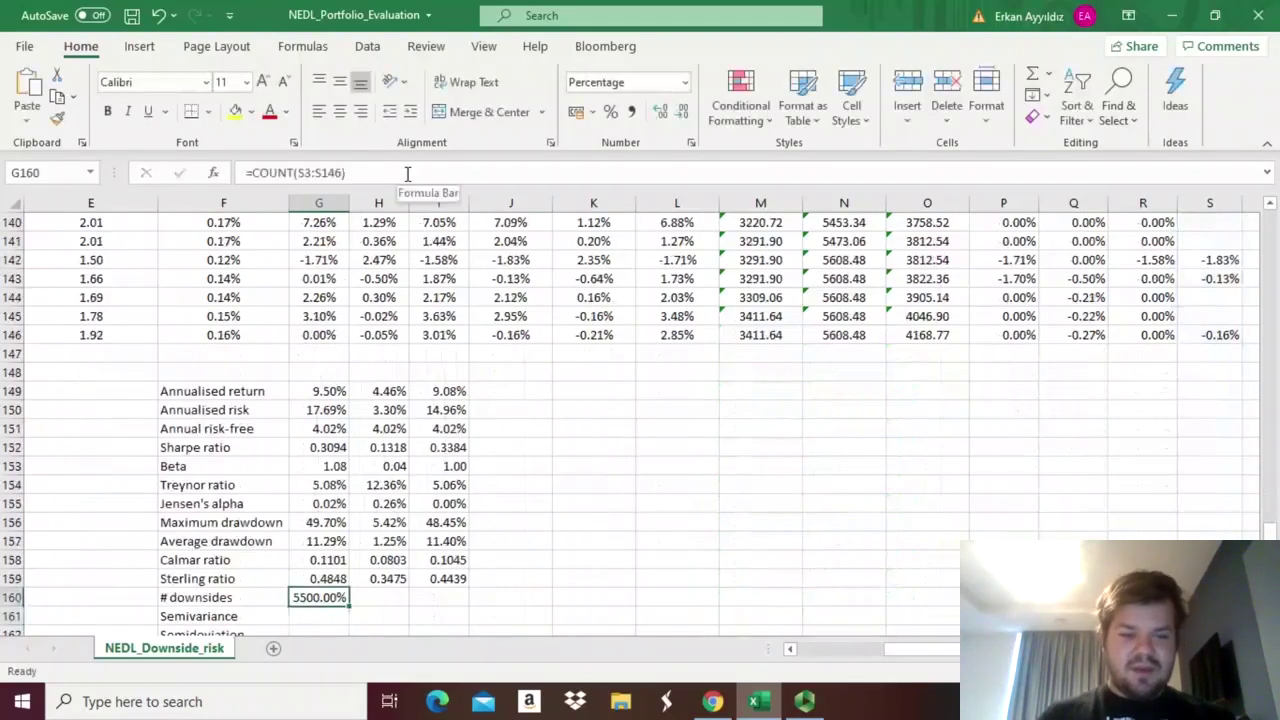
- Format the downside count in G160 as a number without decimals and copy it across to column I
{"action": "left_click", "coordinate": [685, 82]}
{"action": "left_click", "coordinate": [669, 144]}
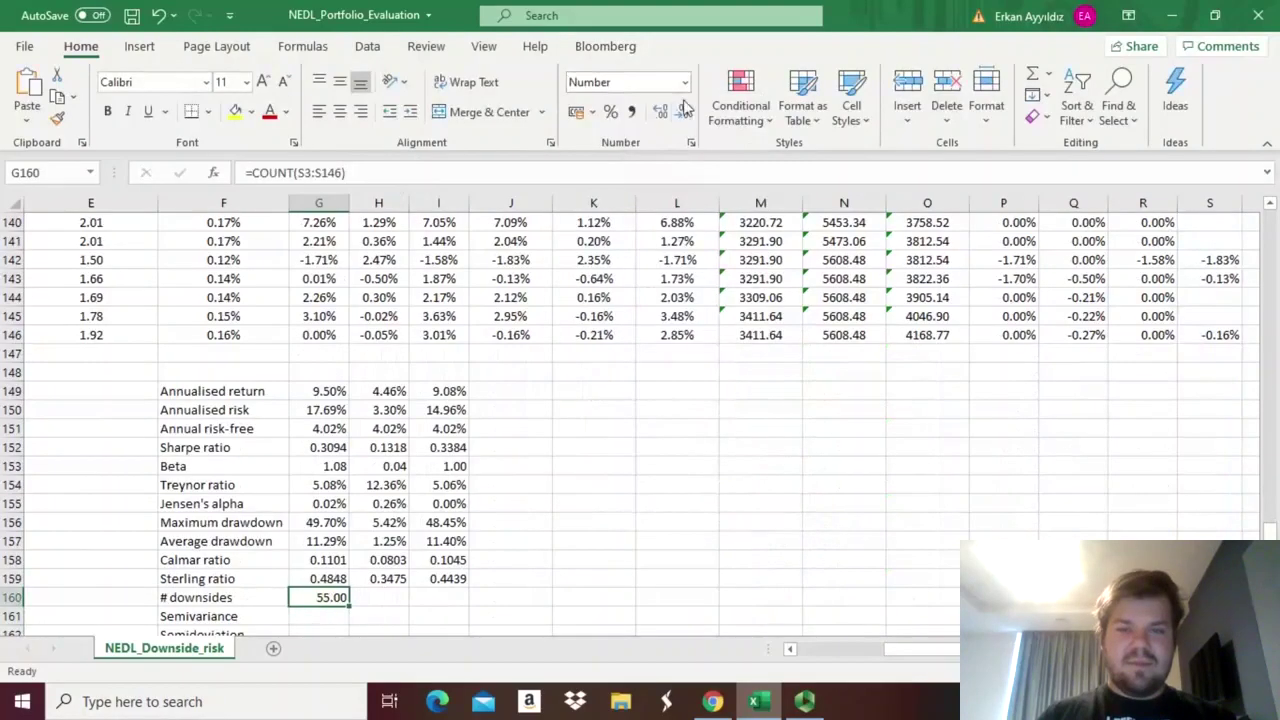
{"action": "left_click", "coordinate": [683, 112]}
{"action": "left_click", "coordinate": [683, 112]}
{"action": "left_click_drag", "start_coordinate": [348, 606], "coordinate": [453, 604]}
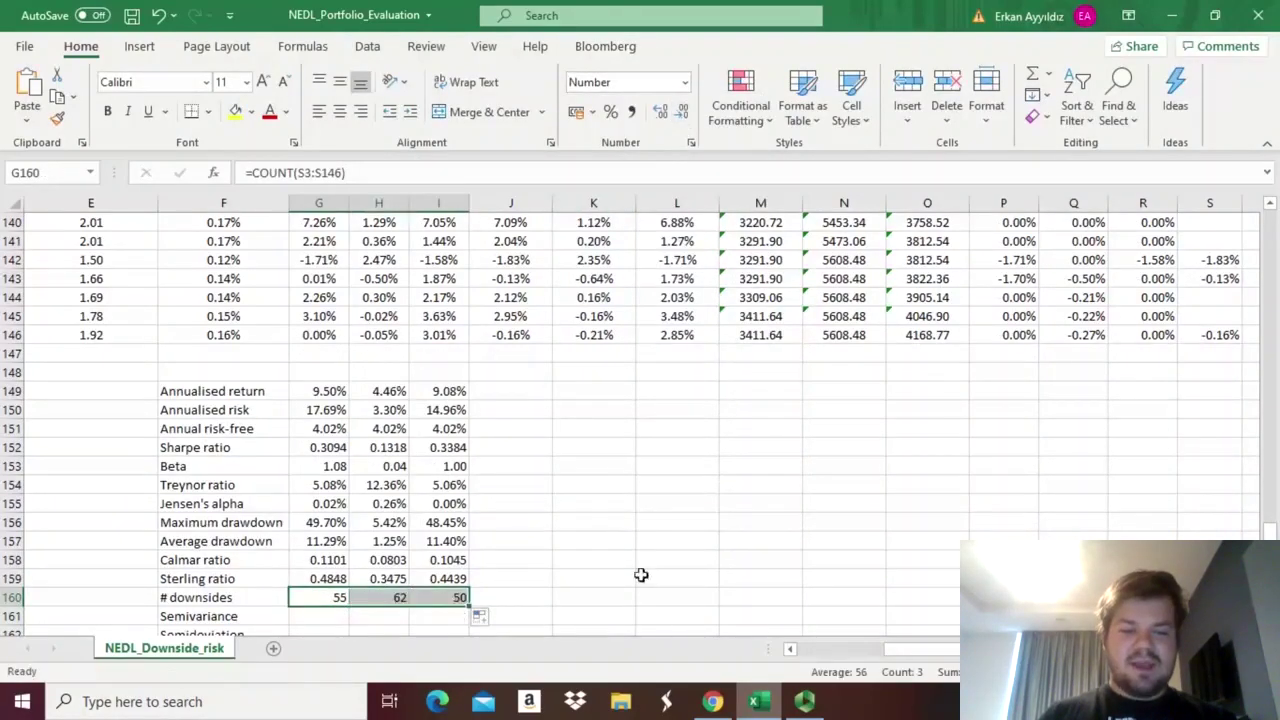
- Start the first fund's semivariance formula in G161 with the sum of squared downside returns, =SUMSQ(S3:S146)
{"action": "left_click", "coordinate": [330, 599]}
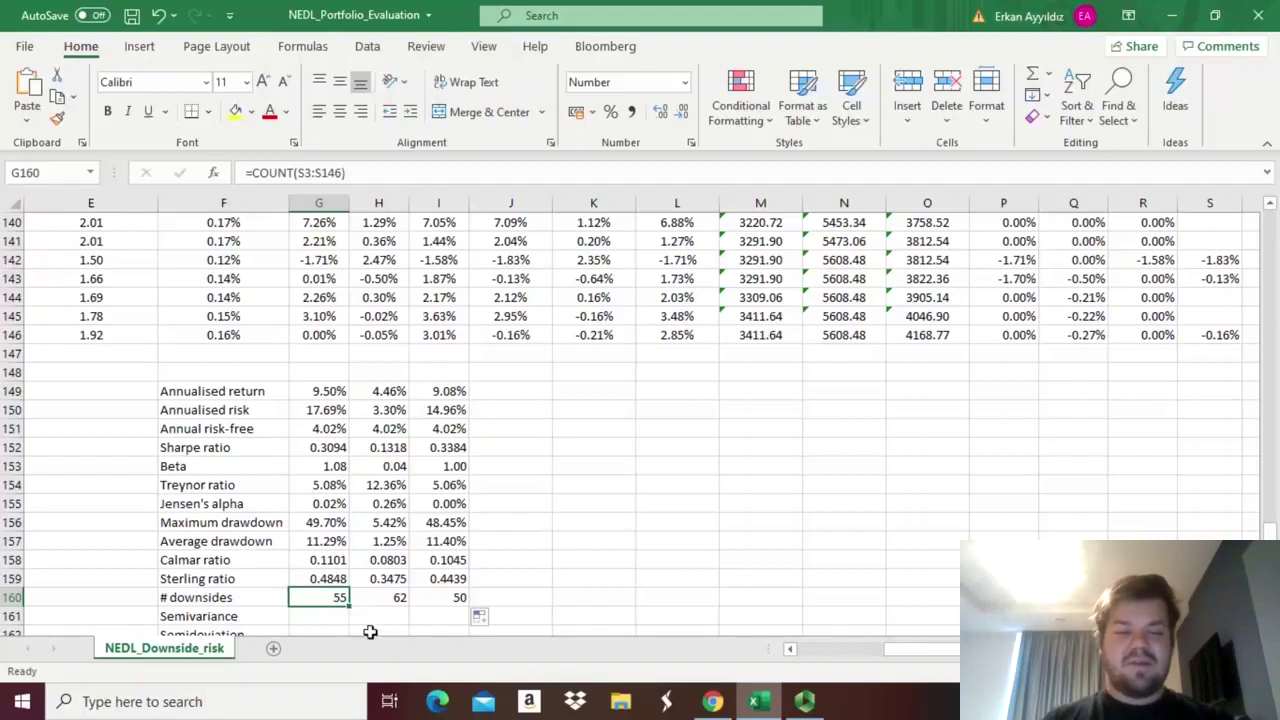
{"action": "key", "text": "Right"}
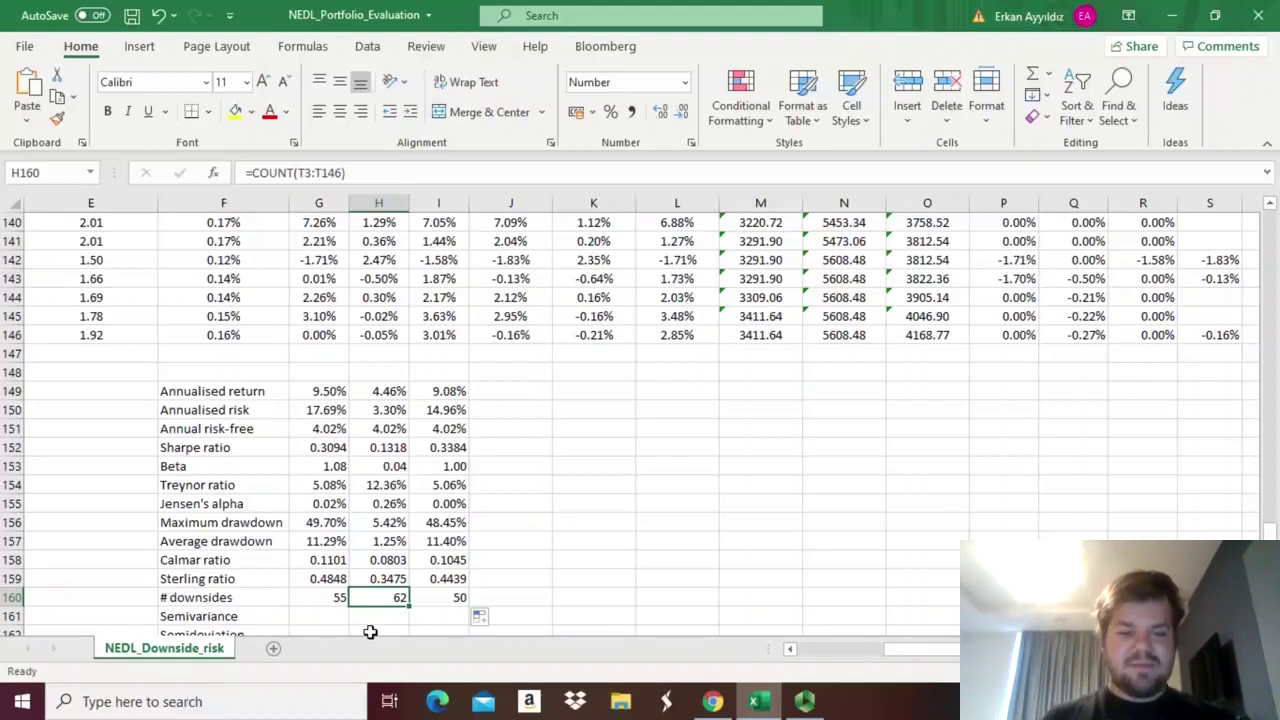
{"action": "key", "text": "Down"}
{"action": "key", "text": "Left"}
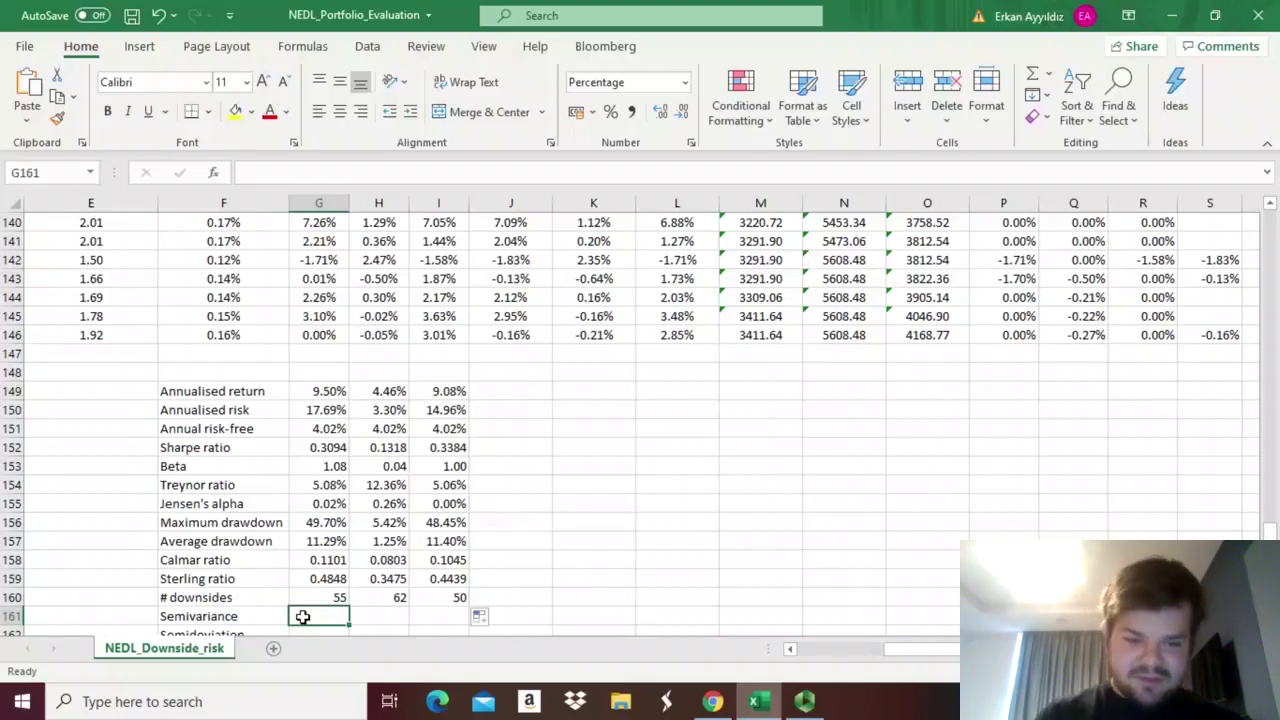
{"action": "type", "text": "=SUM"}
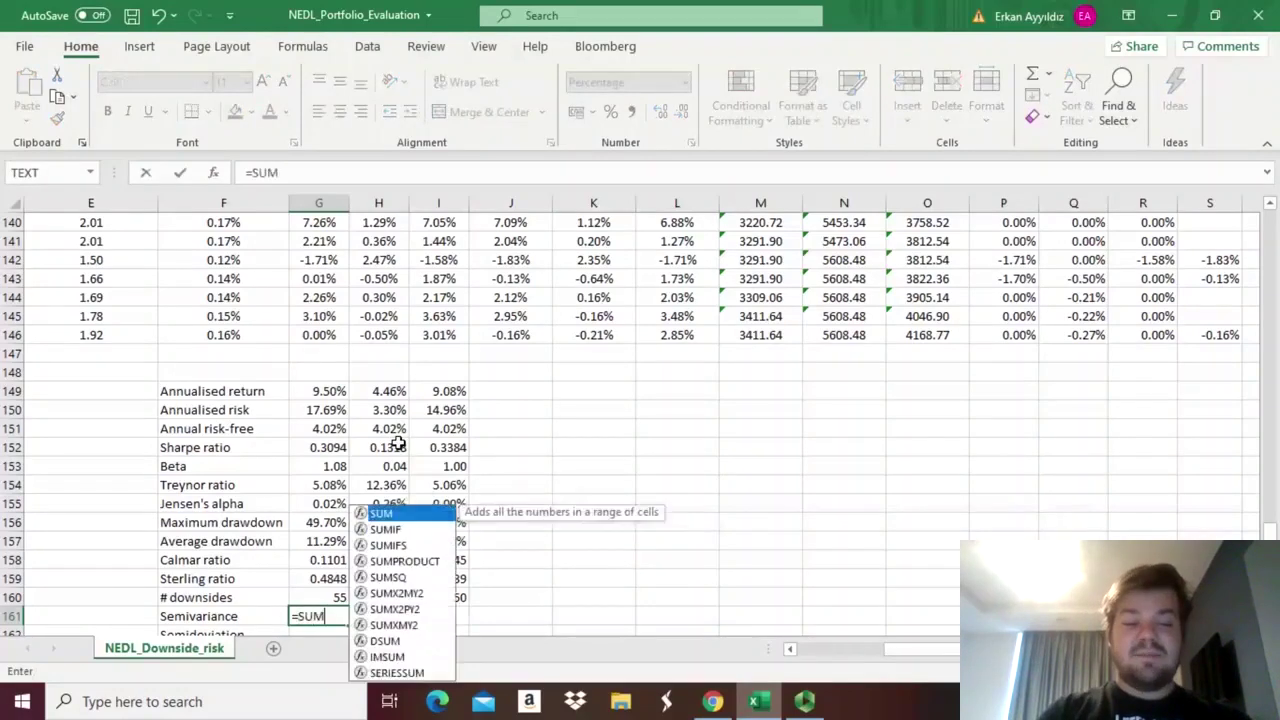
{"action": "type", "text": "SQ("}
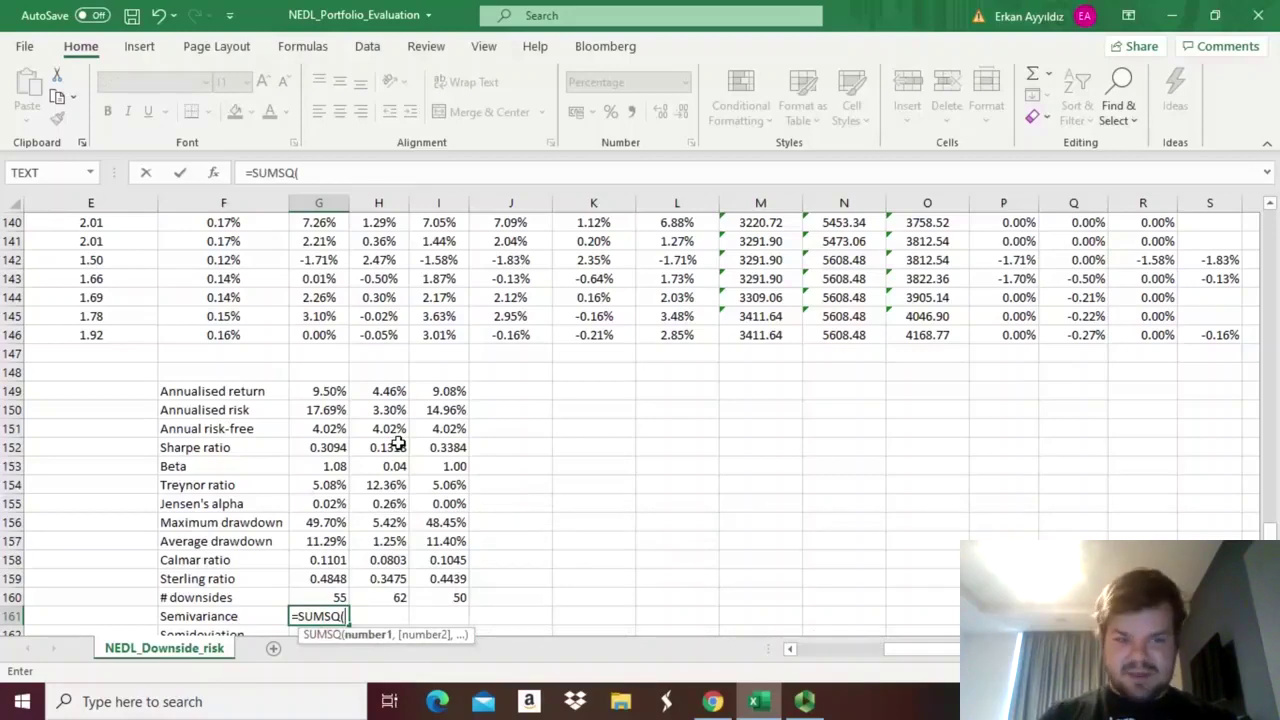
{"action": "left_click", "coordinate": [1210, 336]}
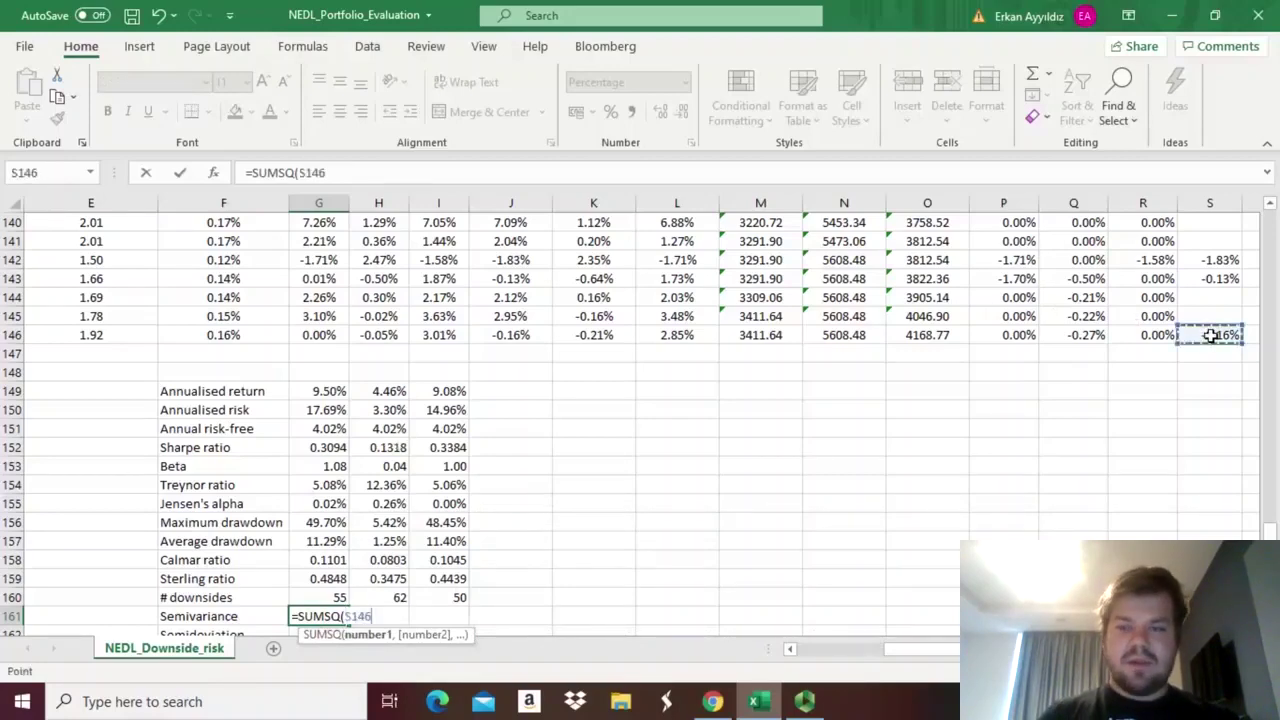
{"action": "key", "text": "ctrl+shift+Up"}
{"action": "left_click", "coordinate": [366, 172]}
{"action": "type", "text": ")"}
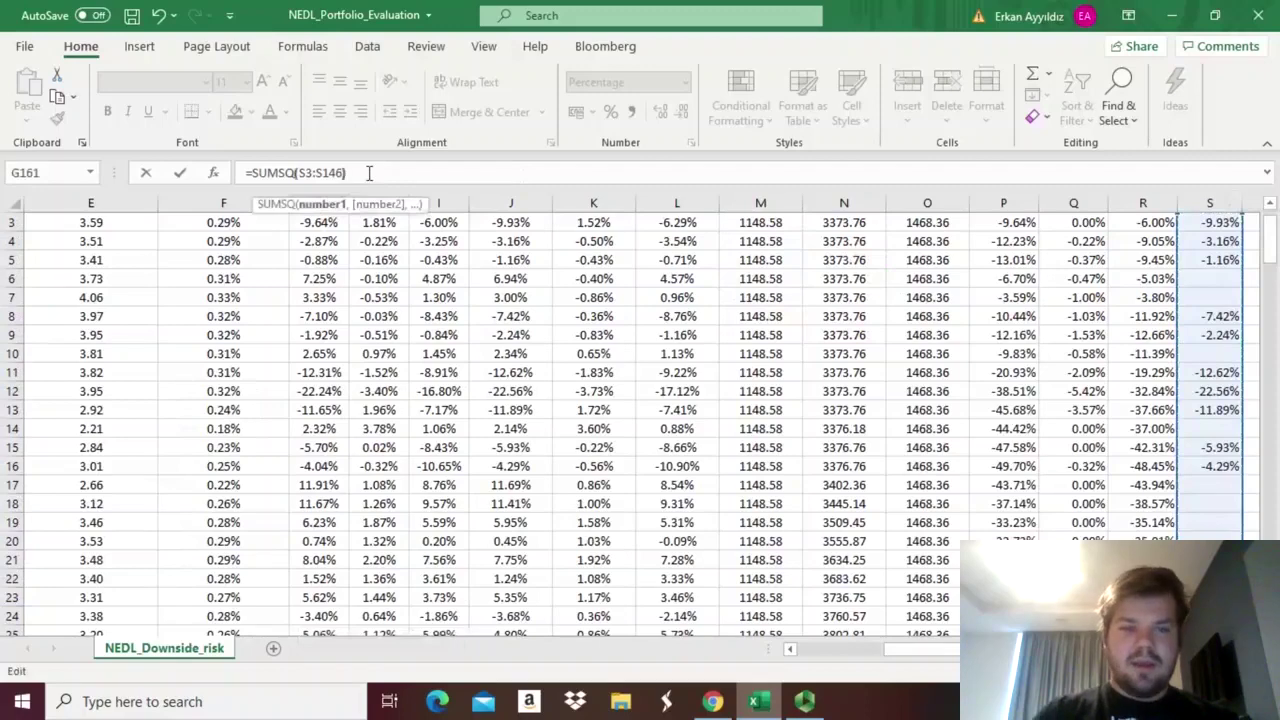
- Divide the sum of squares in G161 by the downside count G160 and copy the semivariance formula across to column I
{"action": "type", "text": "/"}
{"action": "left_click", "coordinate": [320, 316]}
{"action": "key", "text": "ctrl+Down"}
{"action": "key", "text": "ctrl+Down"}
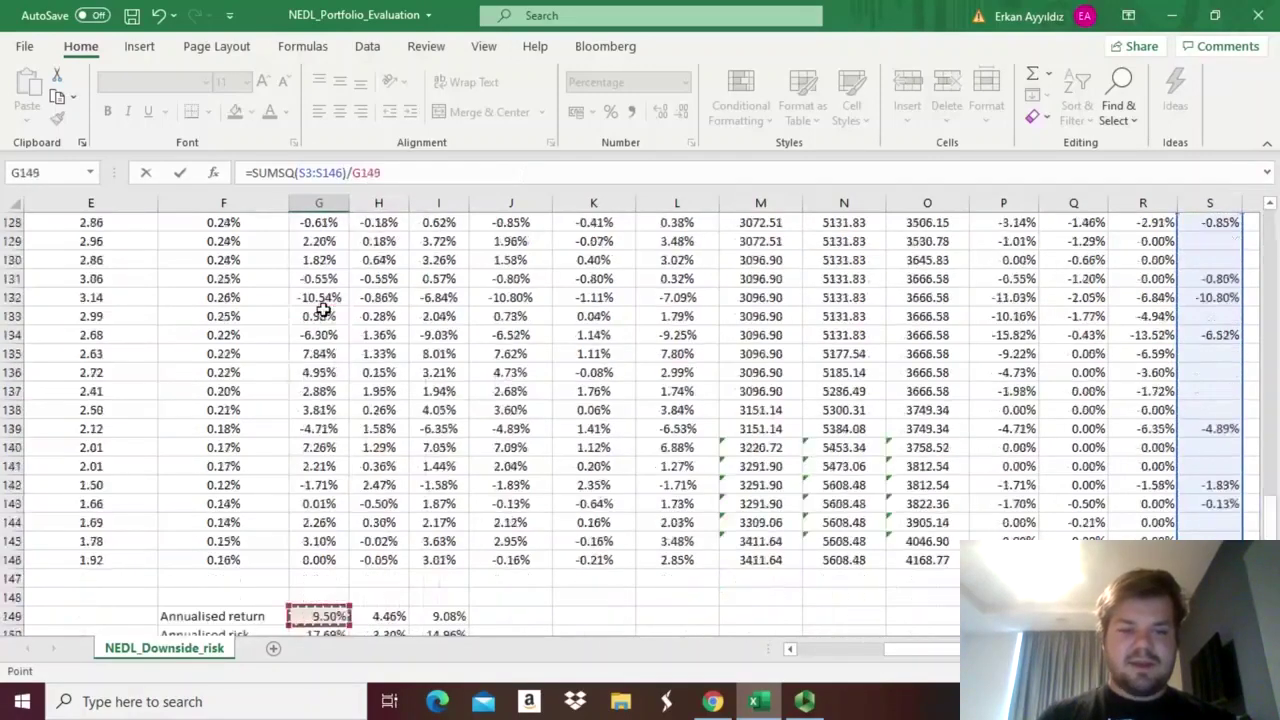
{"action": "key", "text": "ctrl+Down"}
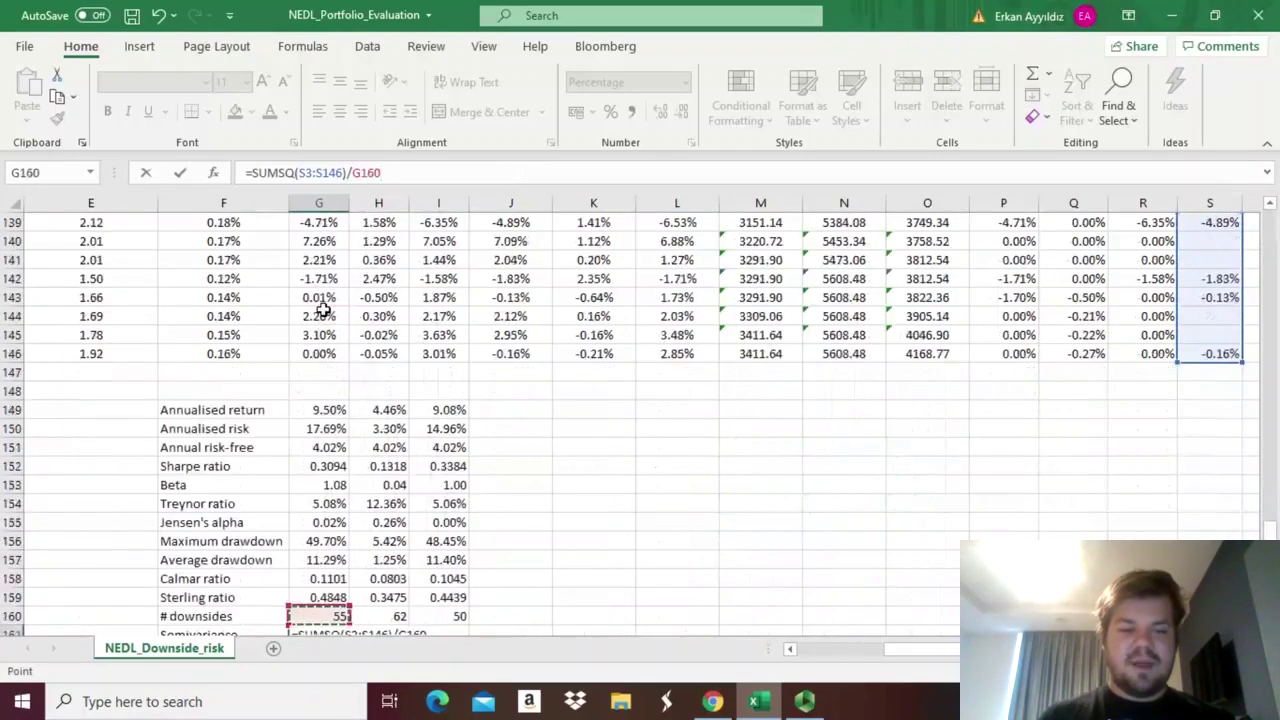
{"action": "left_click", "coordinate": [398, 172]}
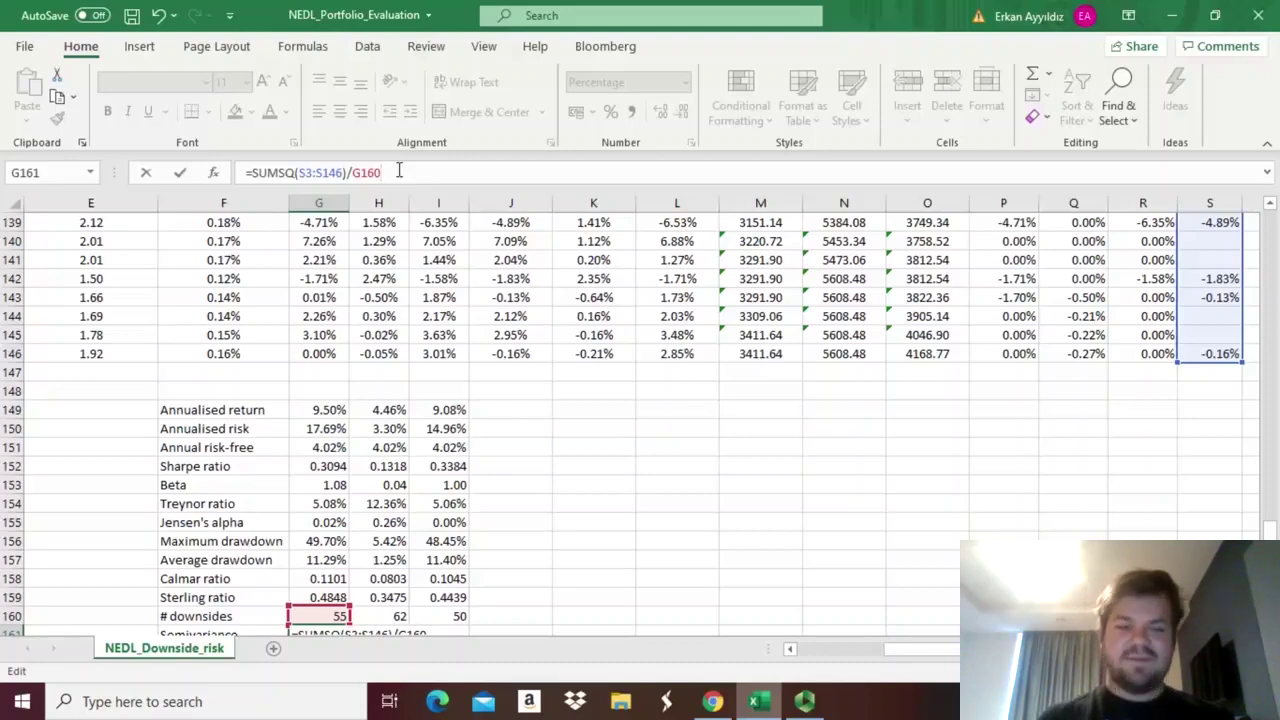
{"action": "key", "text": "Return"}
{"action": "key", "text": "Up"}
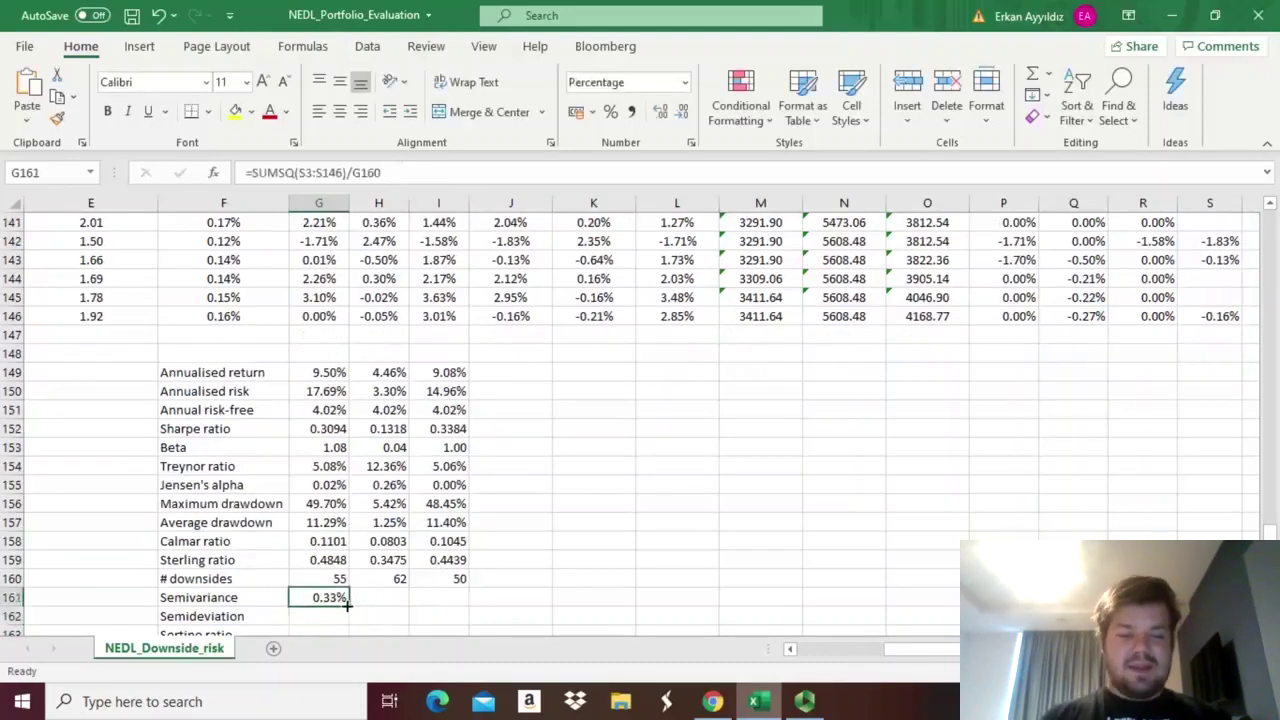
{"action": "left_click_drag", "start_coordinate": [347, 604], "coordinate": [459, 607]}
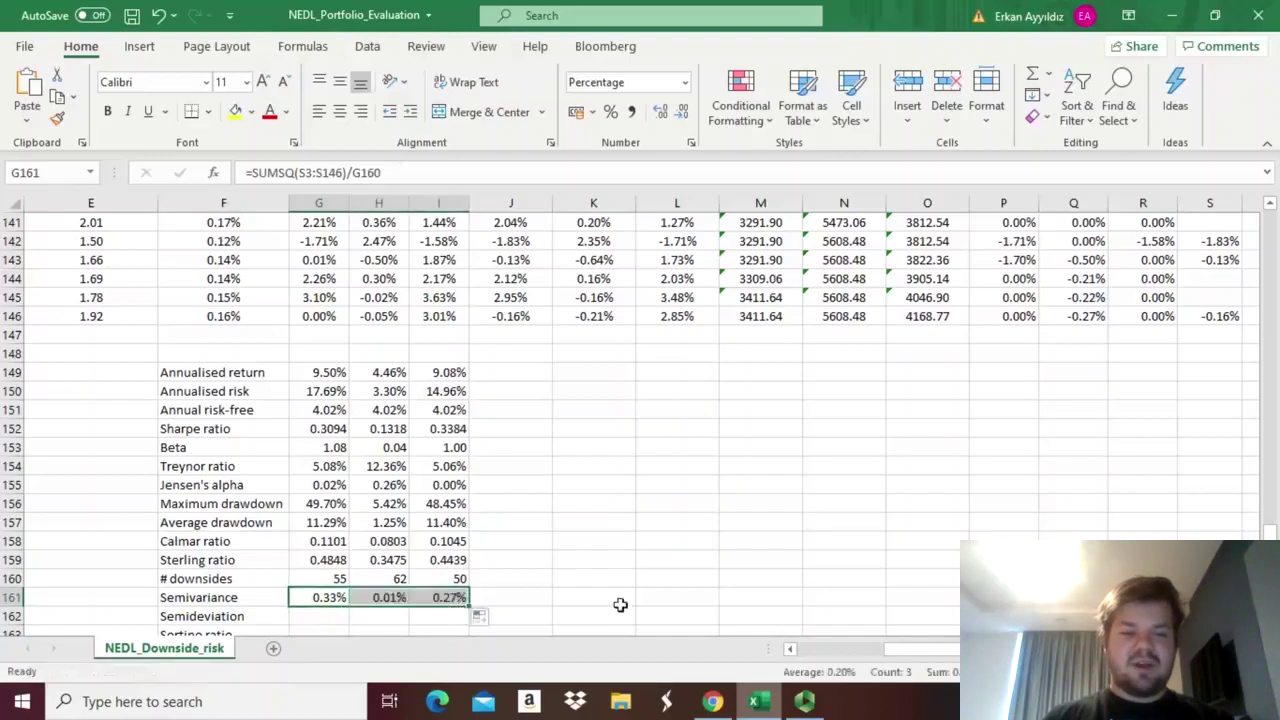
- Calculate the annualised semideviation in G162 as a percentage with =SQRT(G161)*SQRT(12) and copy it across to column I
{"action": "left_click", "coordinate": [323, 616]}
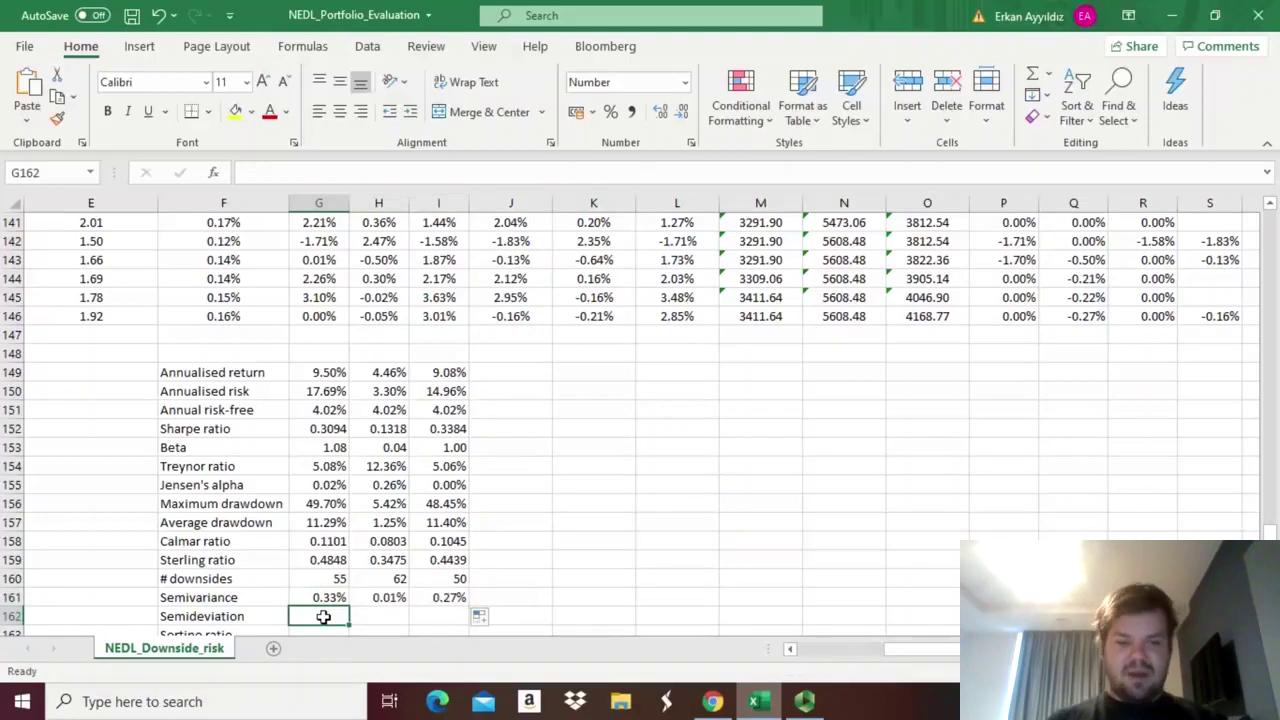
{"action": "scroll", "coordinate": [323, 616], "scroll_direction": "down", "scroll_amount": 1}
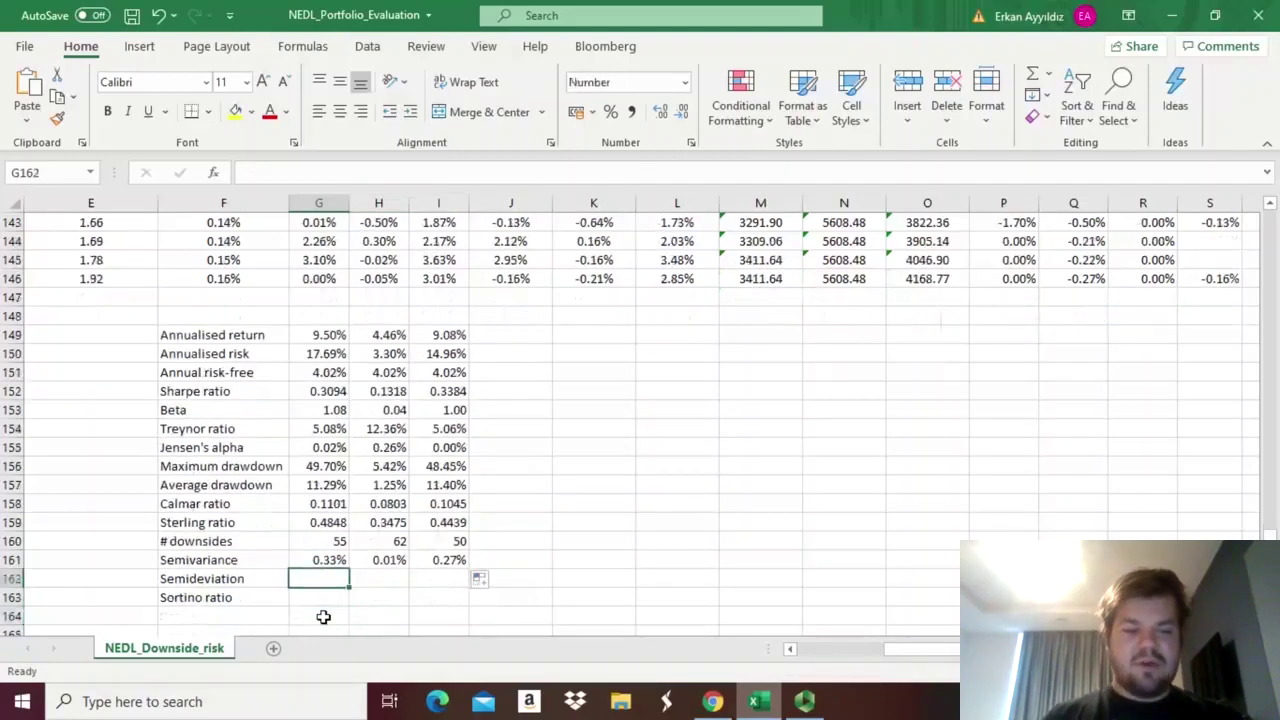
{"action": "key", "text": "ctrl+shift+5"}
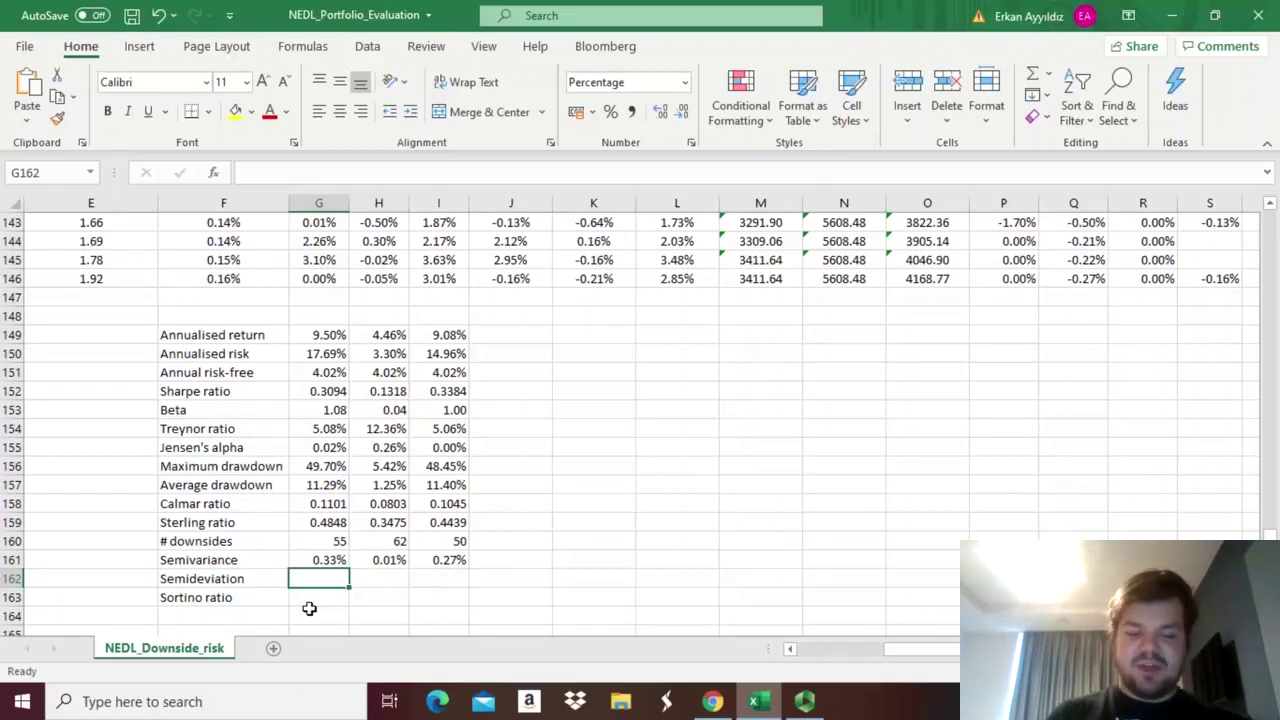
{"action": "type", "text": "=SQRT("}
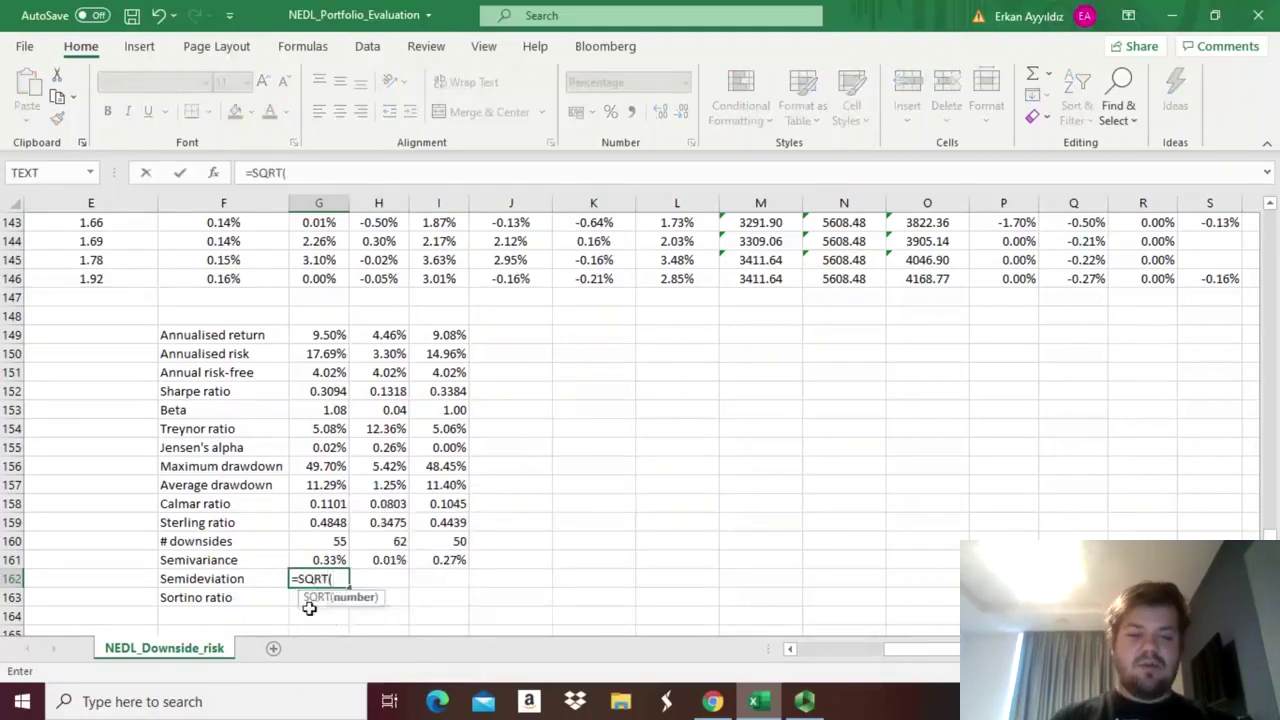
{"action": "key", "text": "Up"}
{"action": "type", "text": ")"}
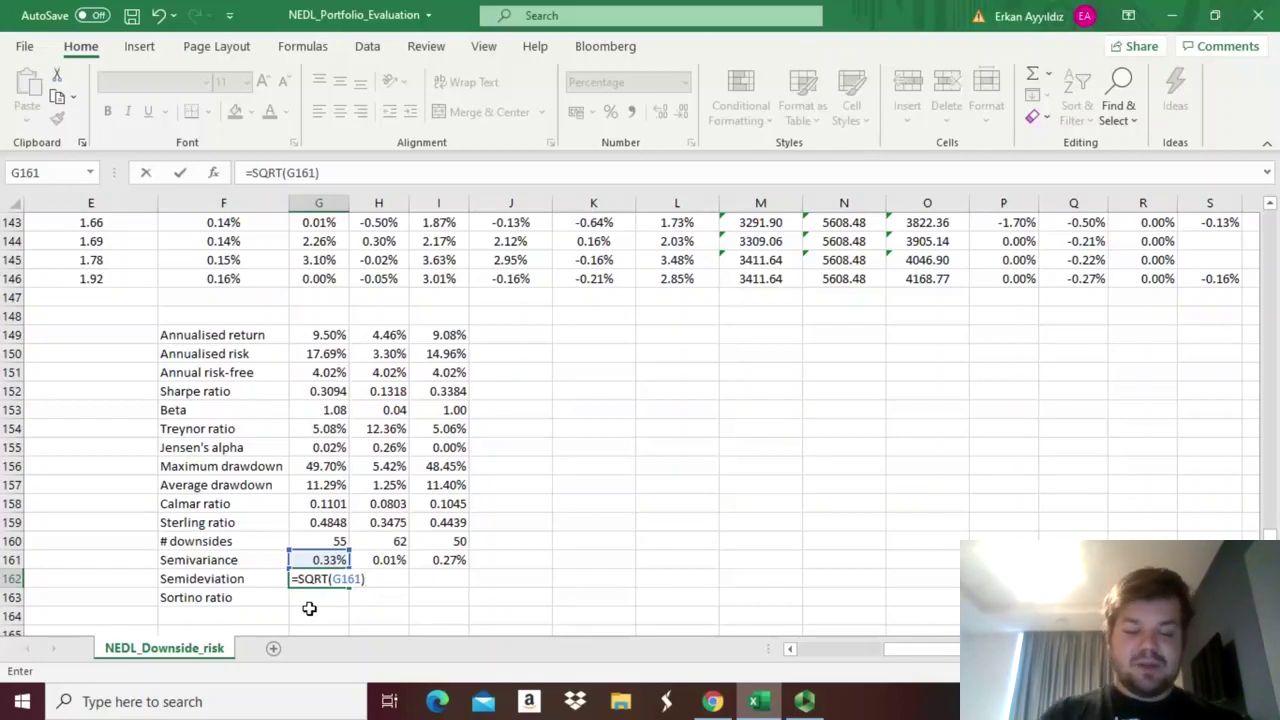
{"action": "type", "text": "*SQRT(12)"}
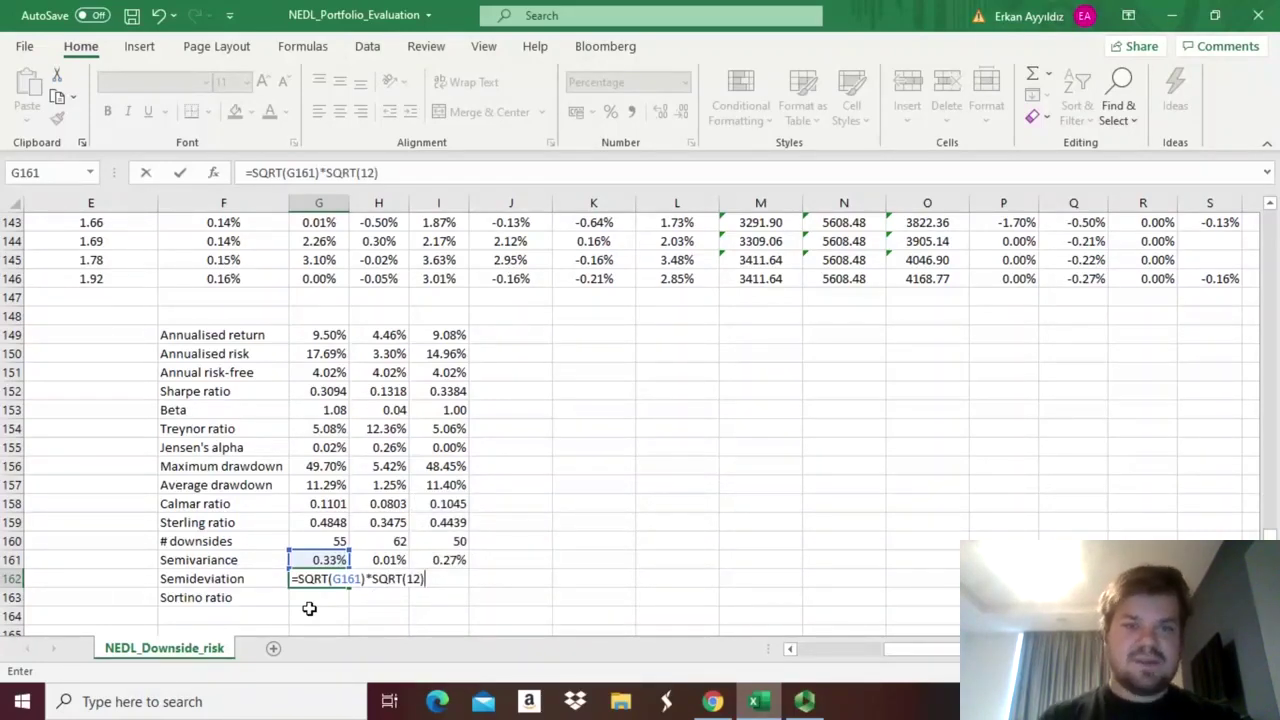
{"action": "key", "text": "ctrl+Return"}
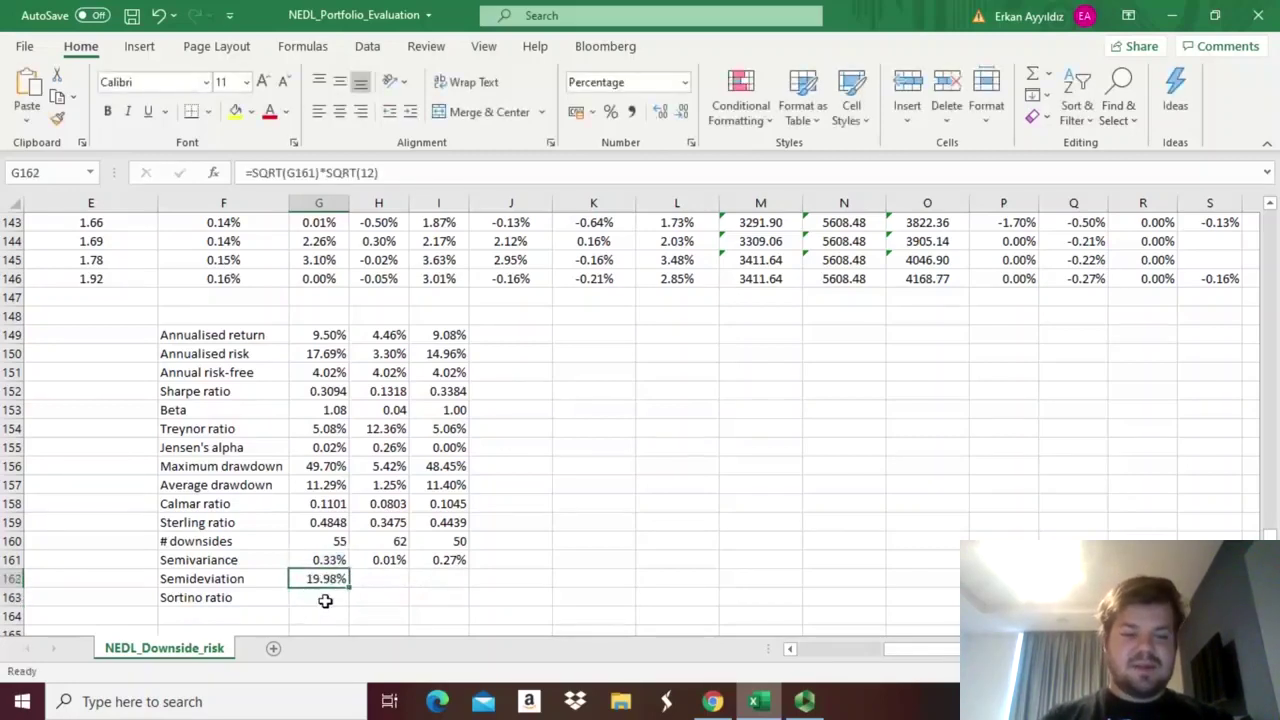
{"action": "left_click_drag", "start_coordinate": [350, 587], "coordinate": [468, 590]}
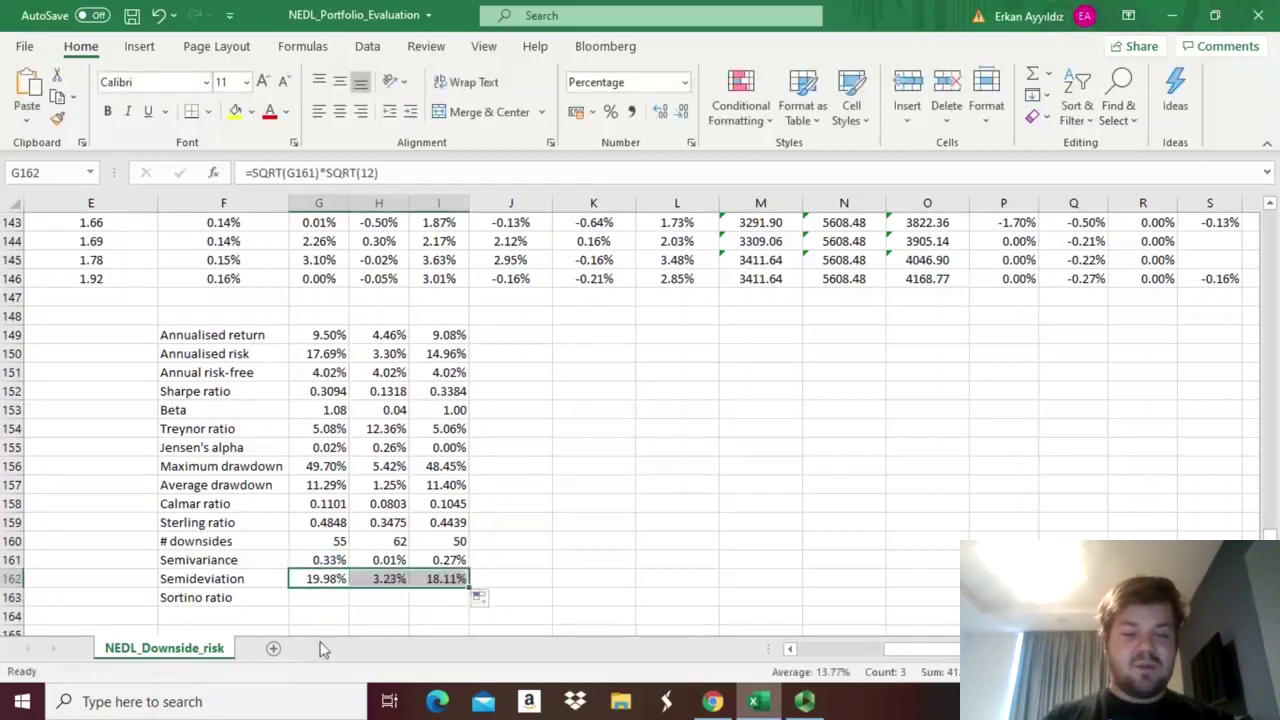
- Compare the semideviation with the annualised risk for both funds and the S&P 500
{"action": "left_click", "coordinate": [321, 598]}
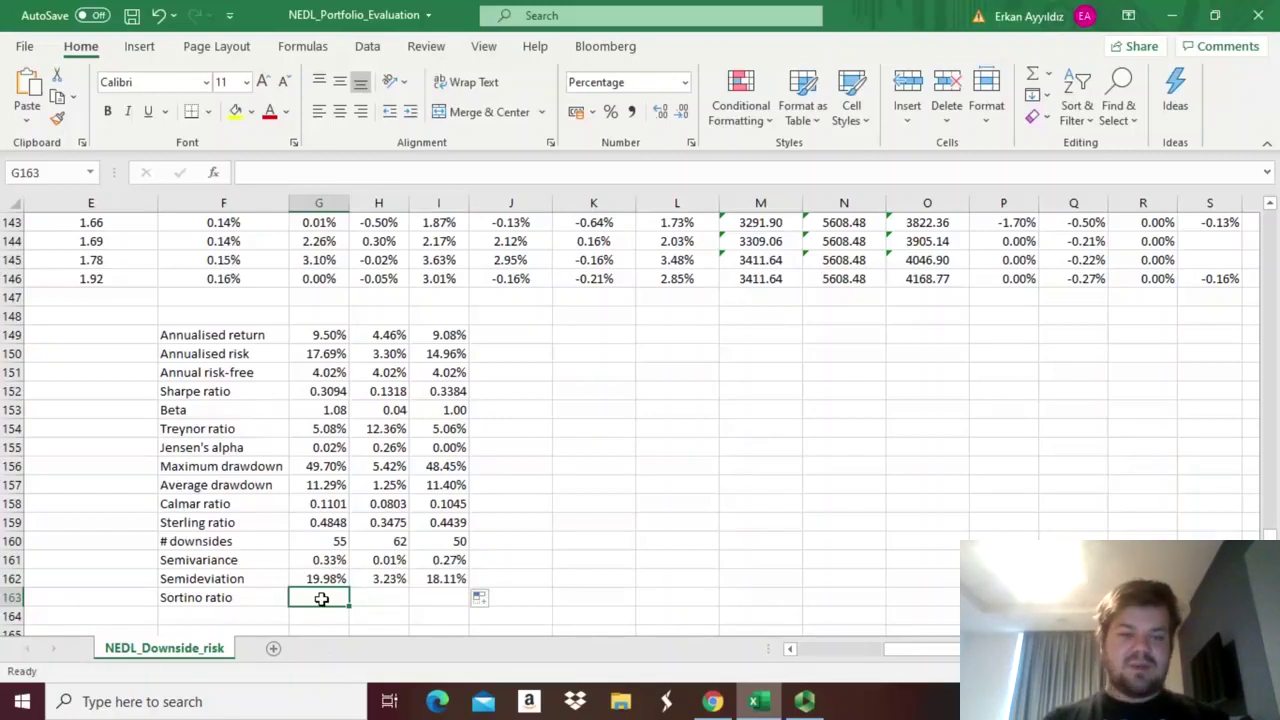
{"action": "left_click", "coordinate": [314, 577]}
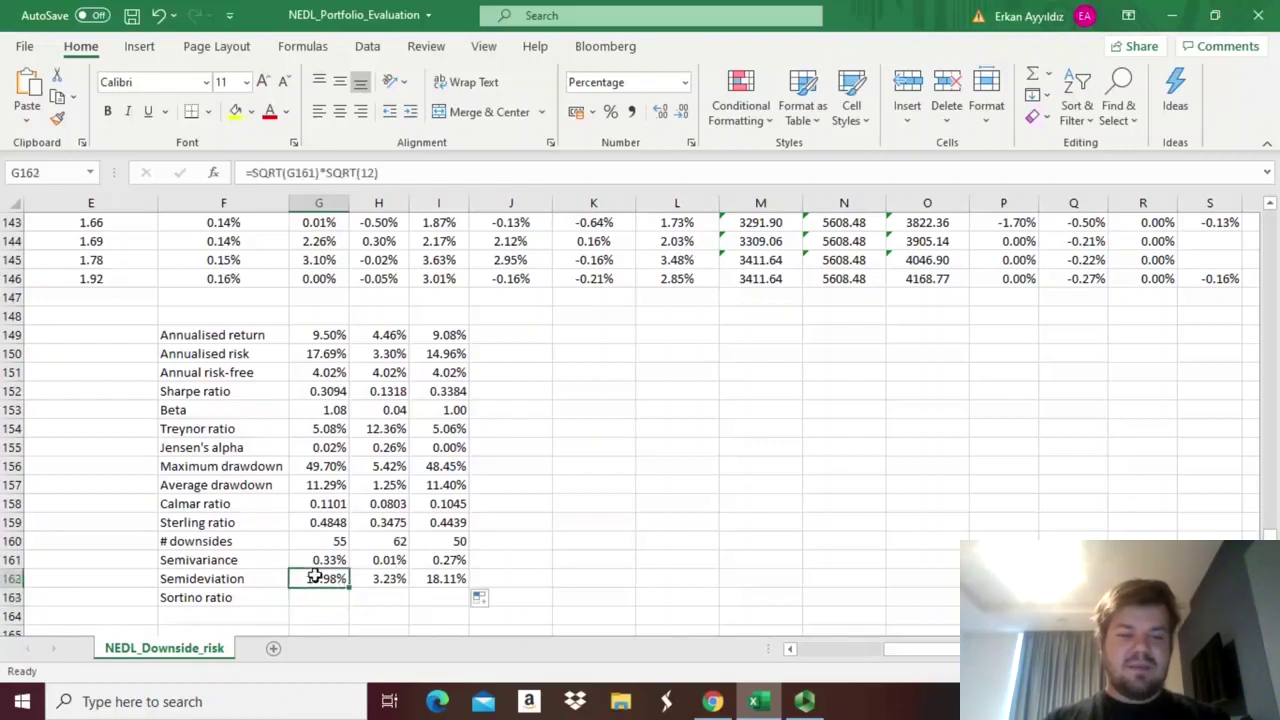
{"action": "left_click", "coordinate": [337, 353], "text": "ctrl"}
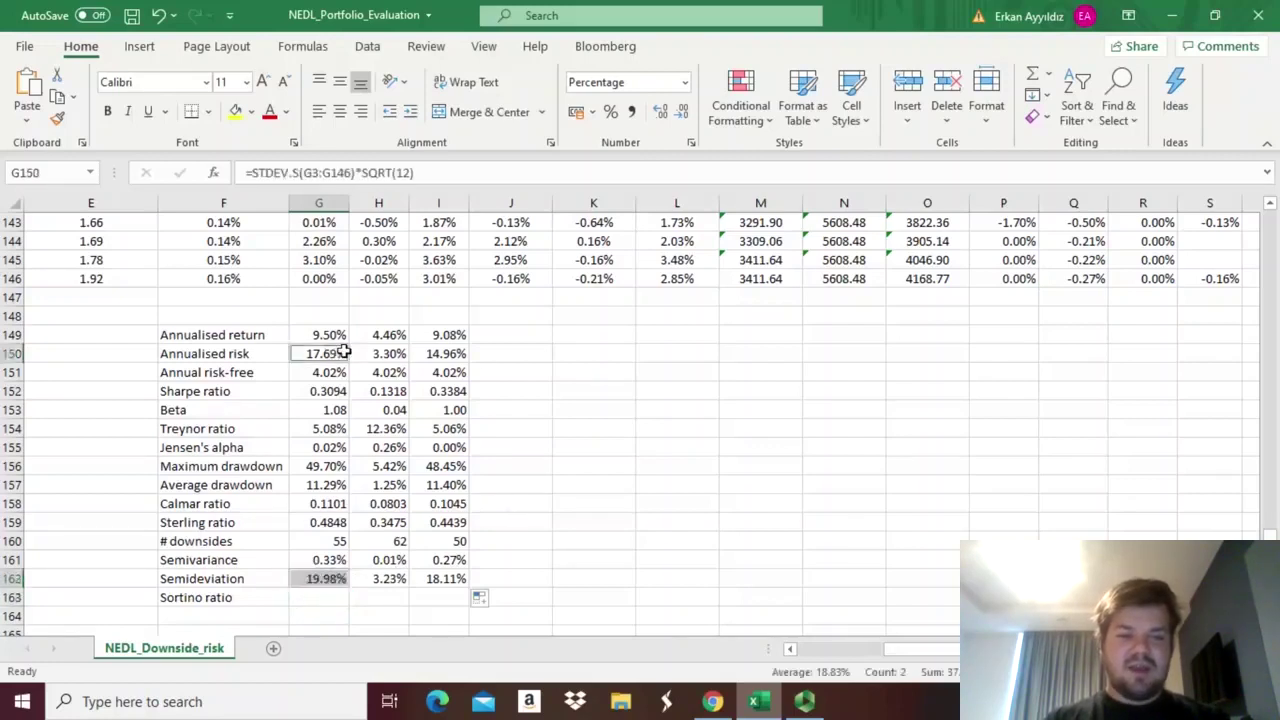
{"action": "left_click", "coordinate": [456, 354], "text": "ctrl"}
{"action": "left_click", "coordinate": [449, 578], "text": "ctrl"}
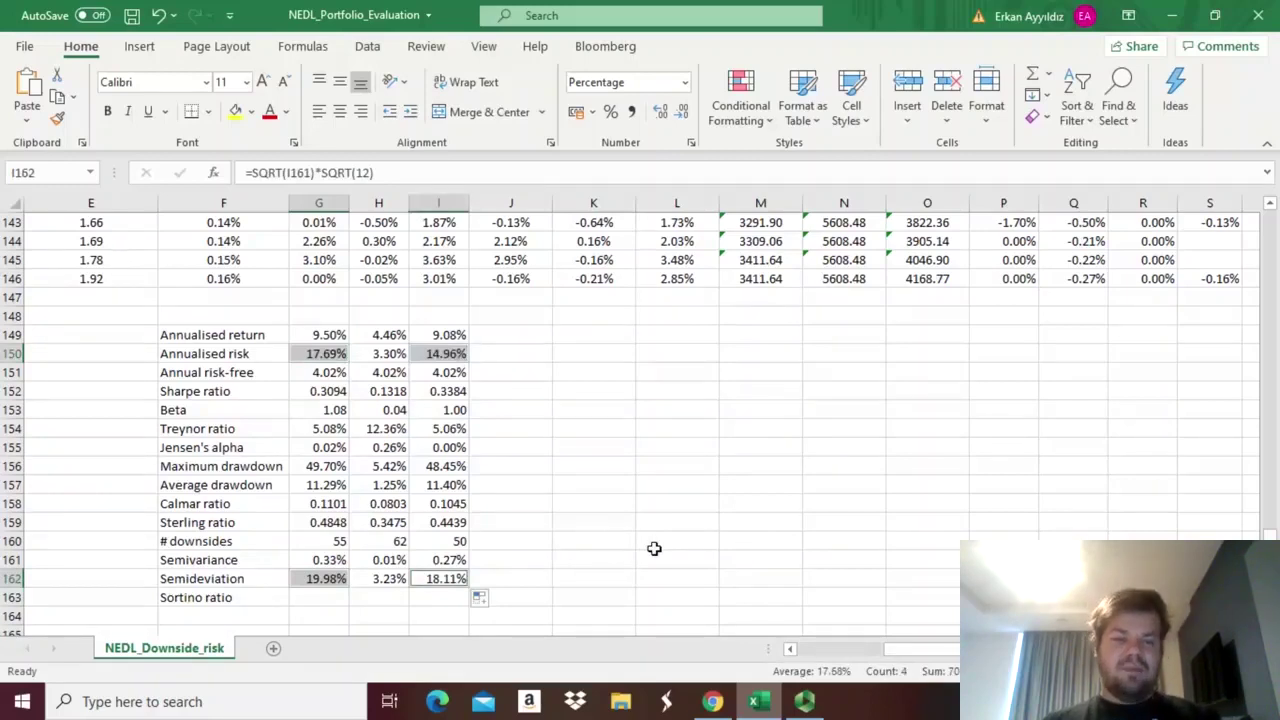
{"action": "left_click", "coordinate": [389, 577]}
{"action": "left_click", "coordinate": [381, 353], "text": "ctrl"}
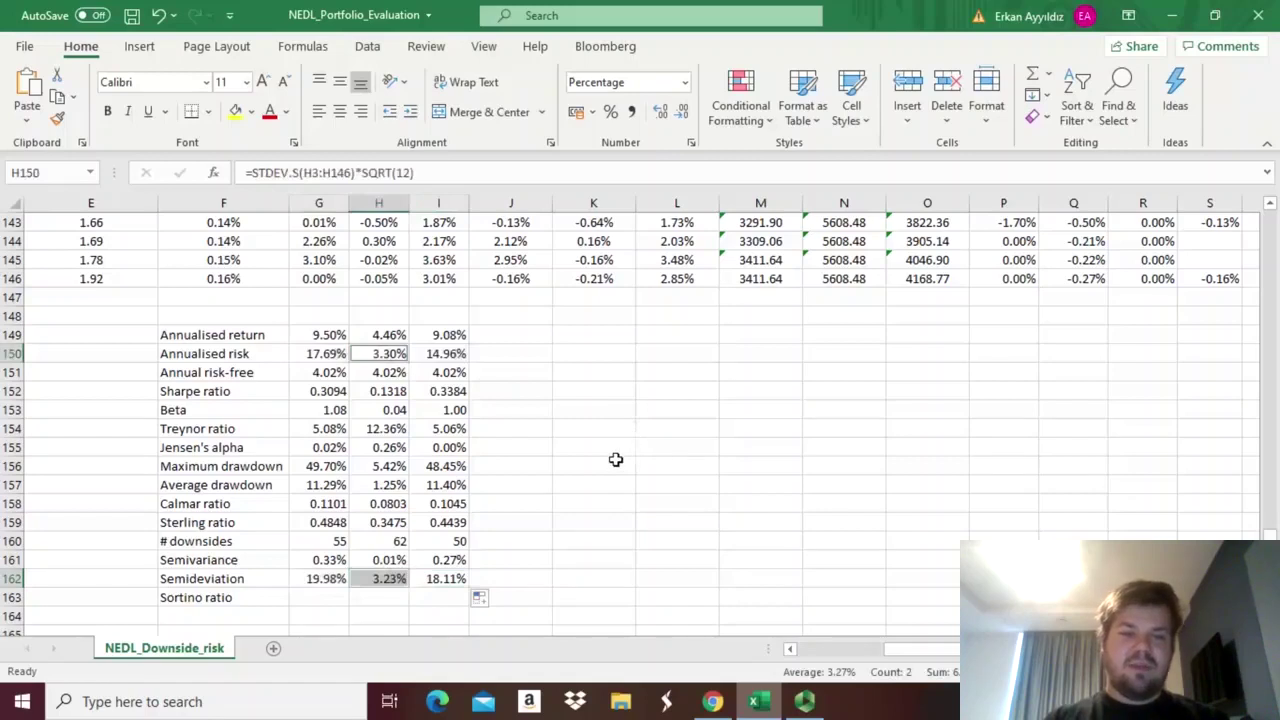
- Calculate the Sortino ratio in G163 with =(G149-G151)/G162 and copy it across to column I
{"action": "left_click", "coordinate": [319, 593]}
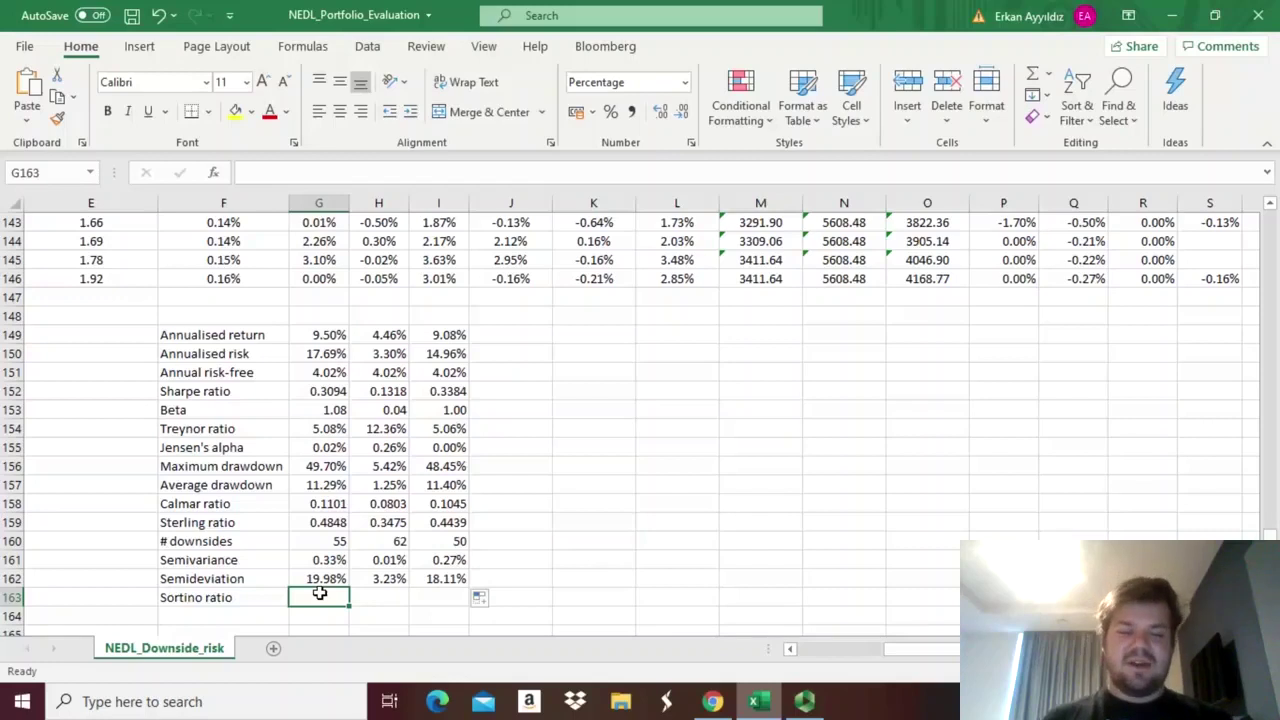
{"action": "type", "text": "=("}
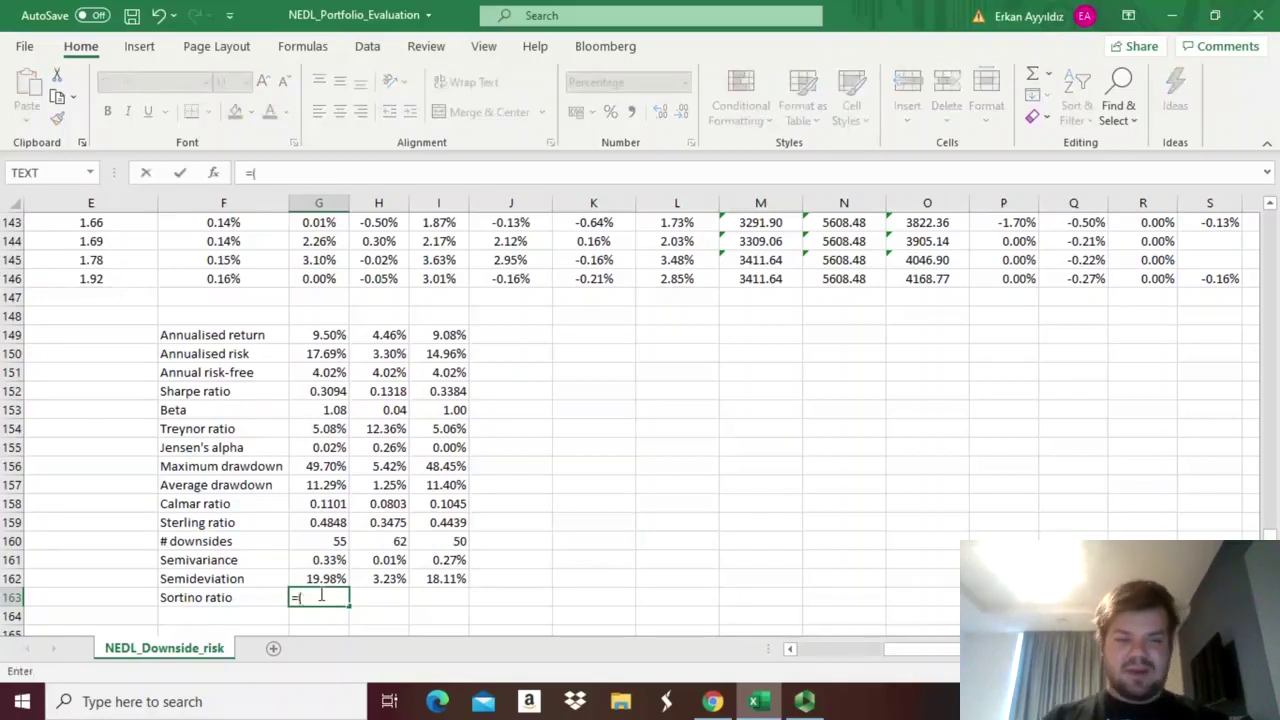
{"action": "left_click", "coordinate": [322, 336]}
{"action": "type", "text": "-"}
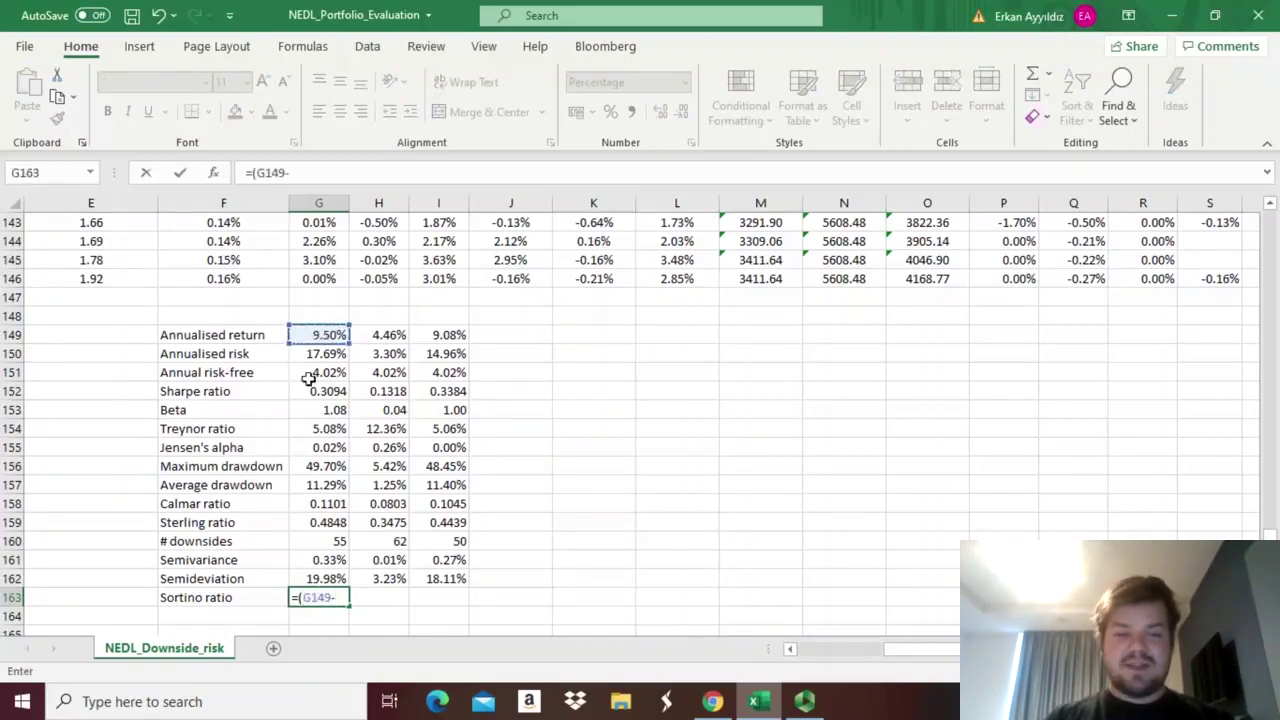
{"action": "left_click", "coordinate": [308, 373]}
{"action": "type", "text": ")"}
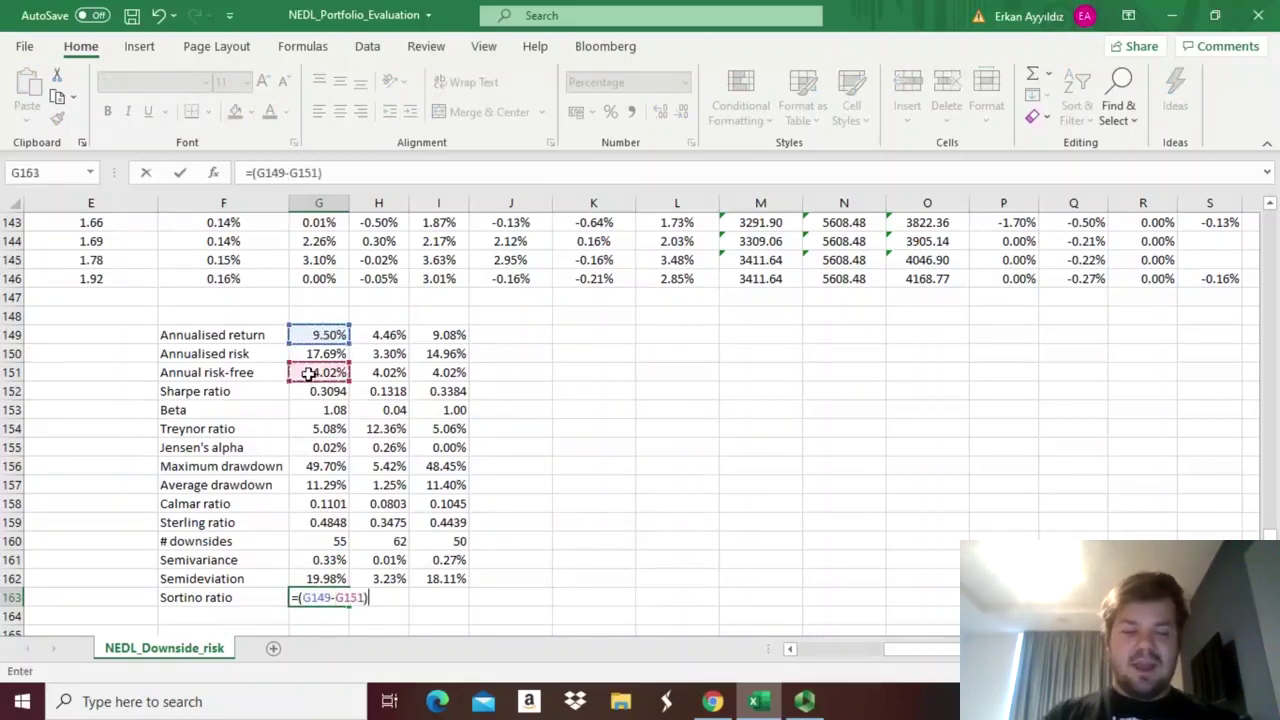
{"action": "type", "text": "/"}
{"action": "left_click", "coordinate": [305, 578]}
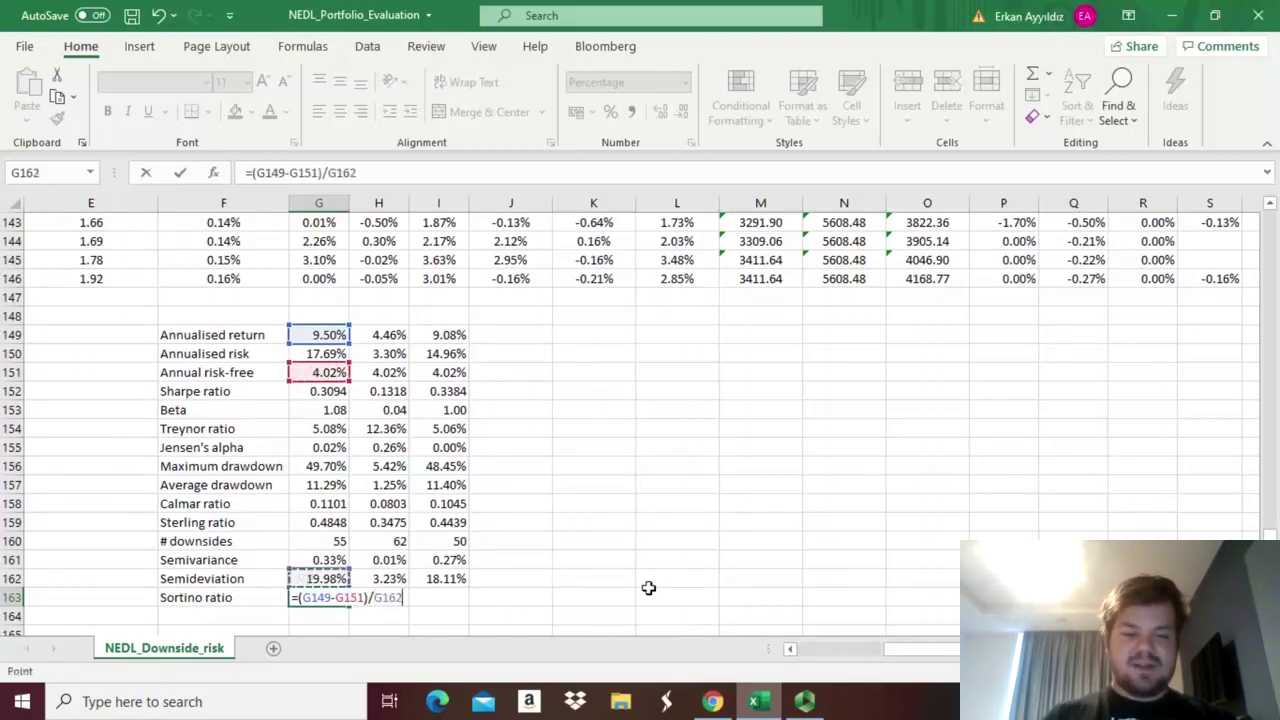
{"action": "key", "text": "ctrl+Return"}
{"action": "left_click_drag", "start_coordinate": [349, 600], "coordinate": [462, 603]}
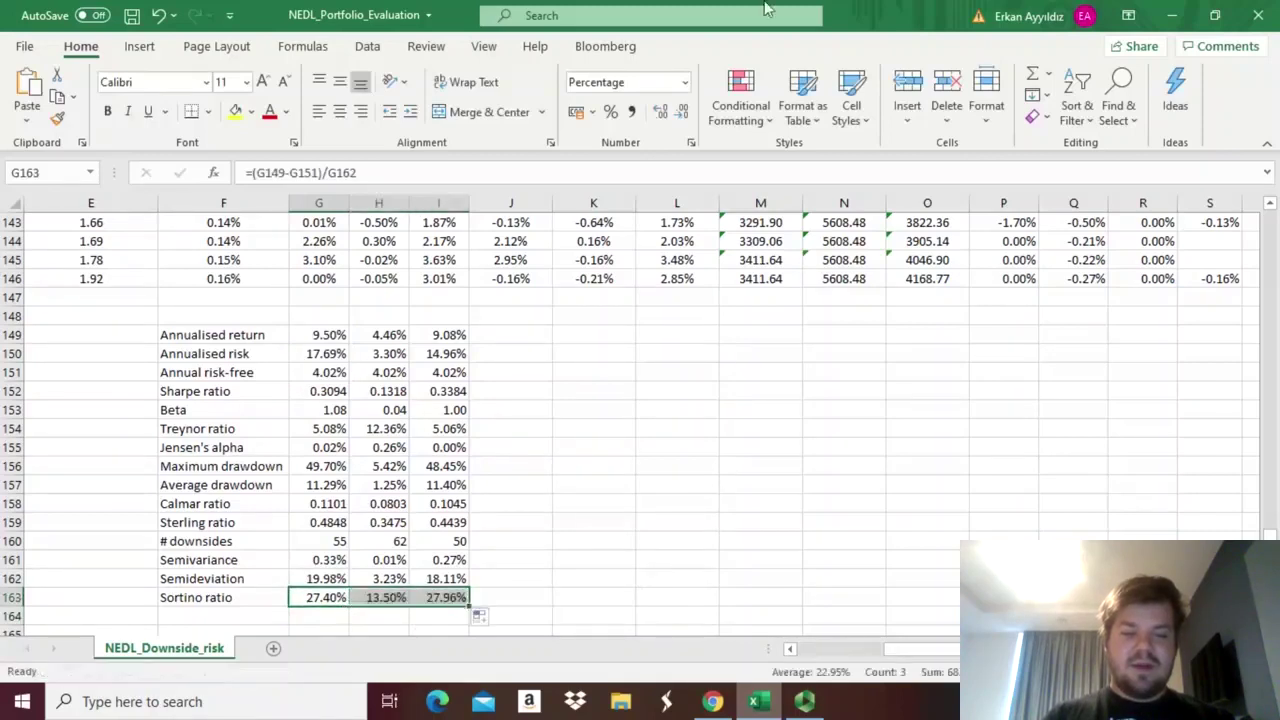
- Format the Sortino ratios in G163:I163 as numbers with four decimal places
{"action": "left_click", "coordinate": [685, 83]}
{"action": "left_click", "coordinate": [645, 160]}
{"action": "left_click", "coordinate": [641, 111]}
{"action": "left_click", "coordinate": [641, 111]}
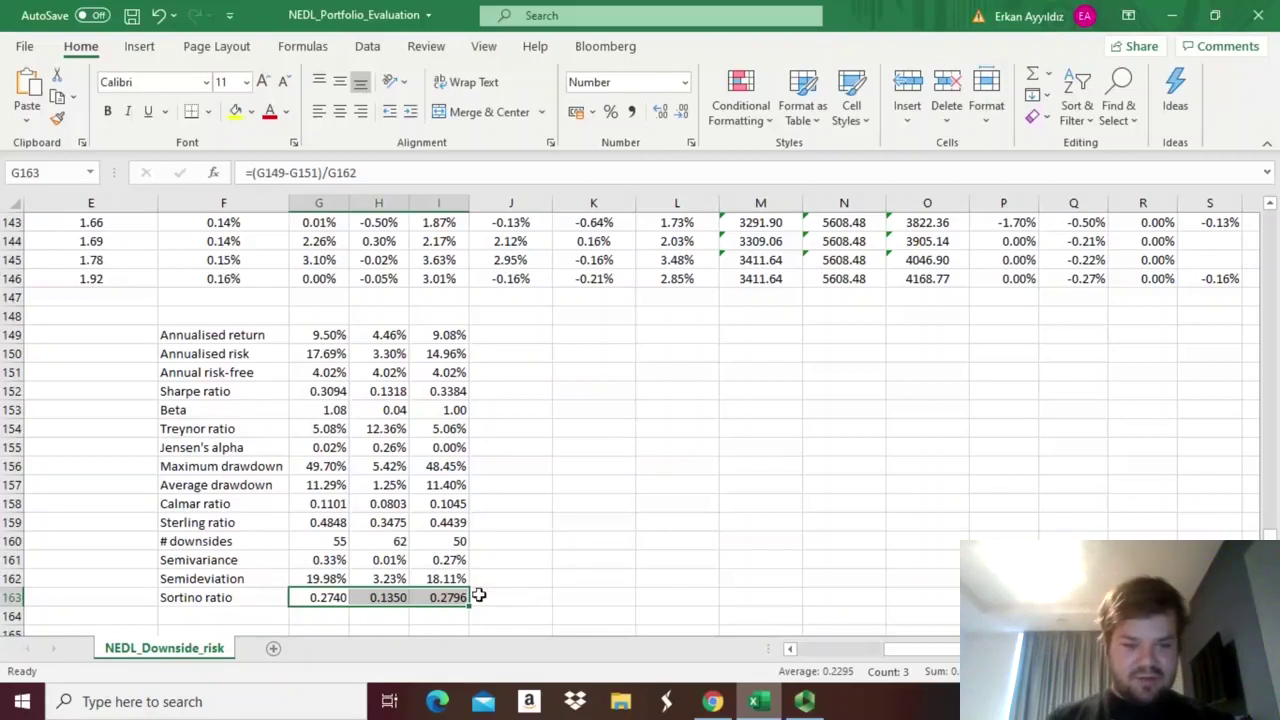
- Compare the Sortino ratios with the Sharpe ratios, and with each other across both funds and the S&P 500
{"action": "left_click_drag", "start_coordinate": [300, 391], "coordinate": [465, 391], "text": "ctrl"}
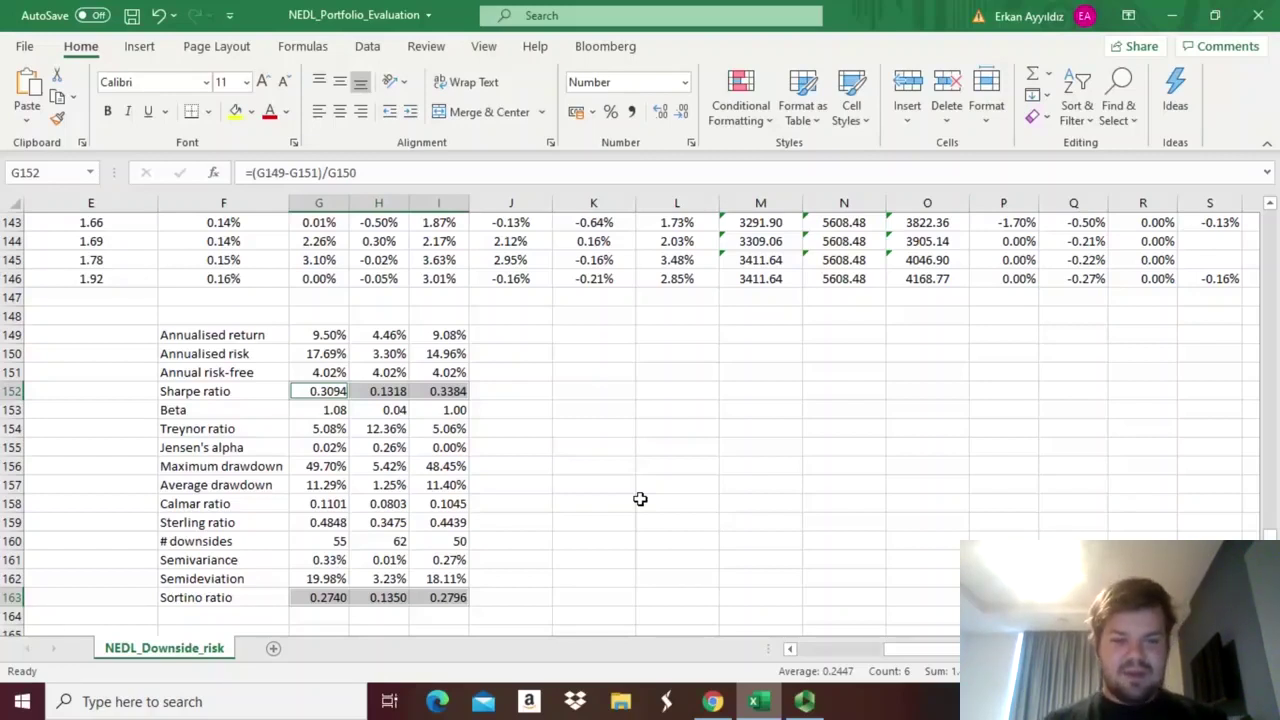
{"action": "left_click", "coordinate": [318, 598]}
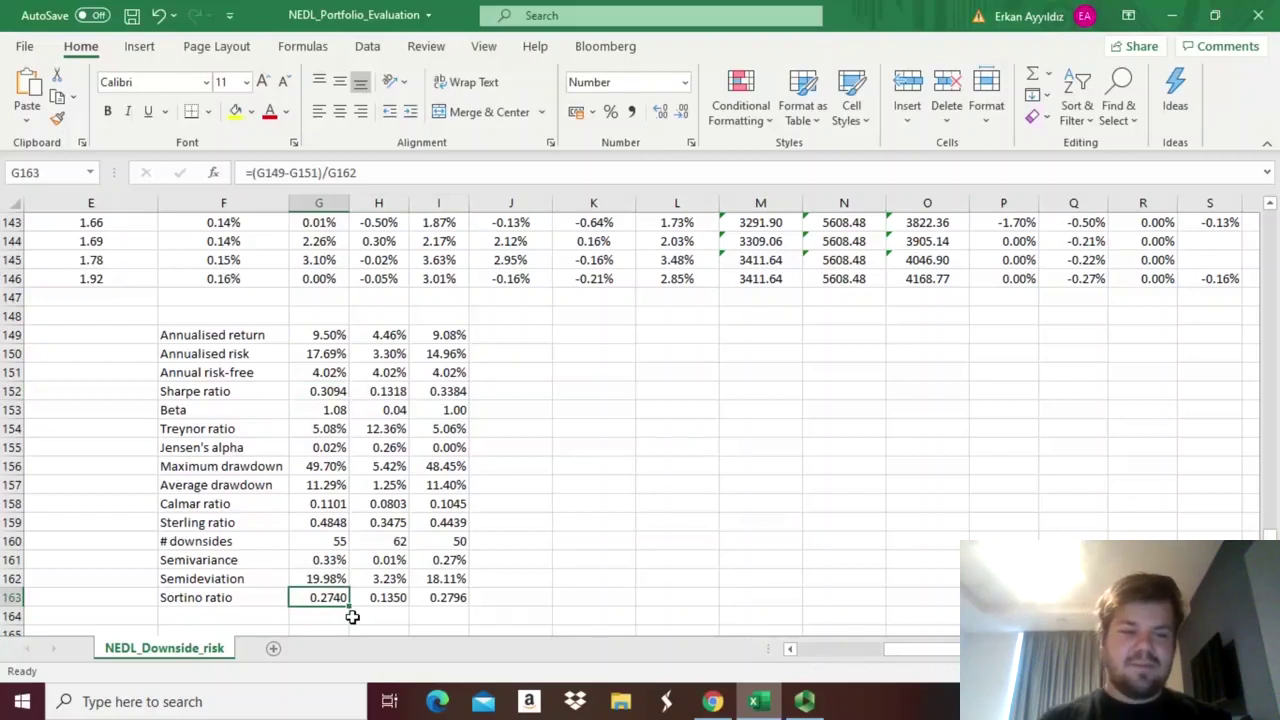
{"action": "left_click", "coordinate": [459, 598]}
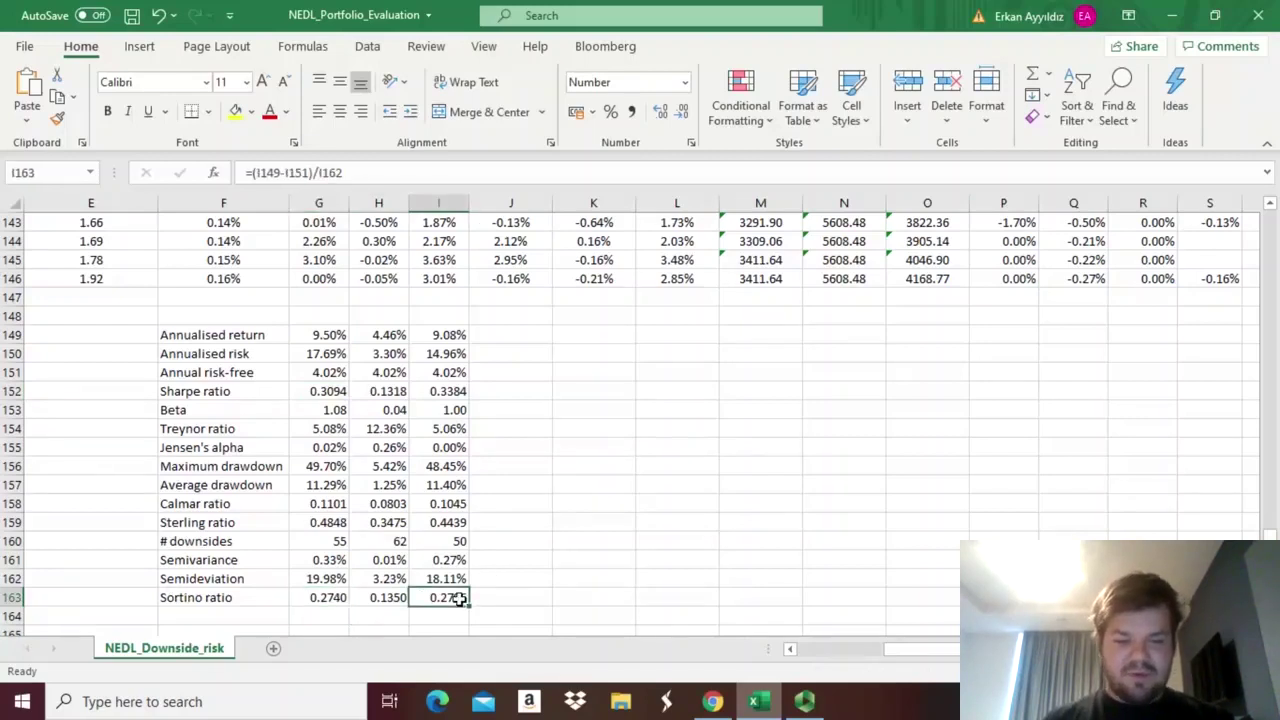
{"action": "left_click", "coordinate": [327, 598]}
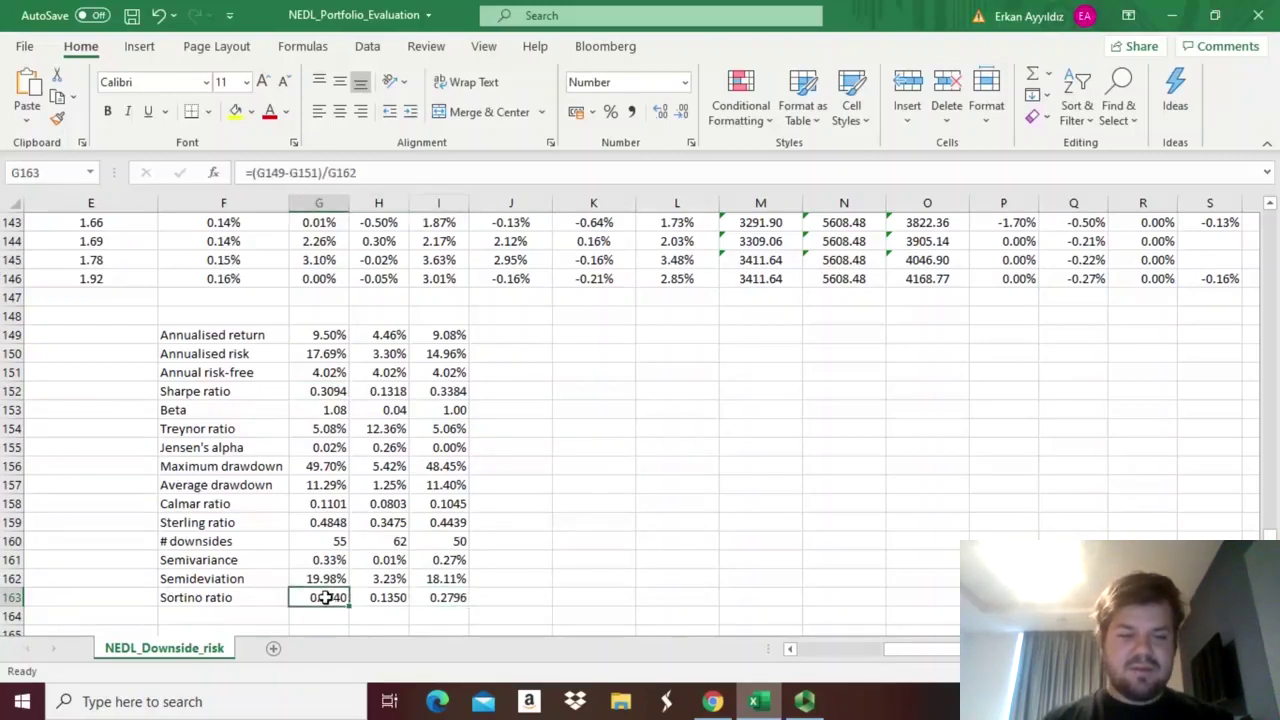
{"action": "left_click", "coordinate": [459, 597]}
{"action": "left_click", "coordinate": [311, 598]}
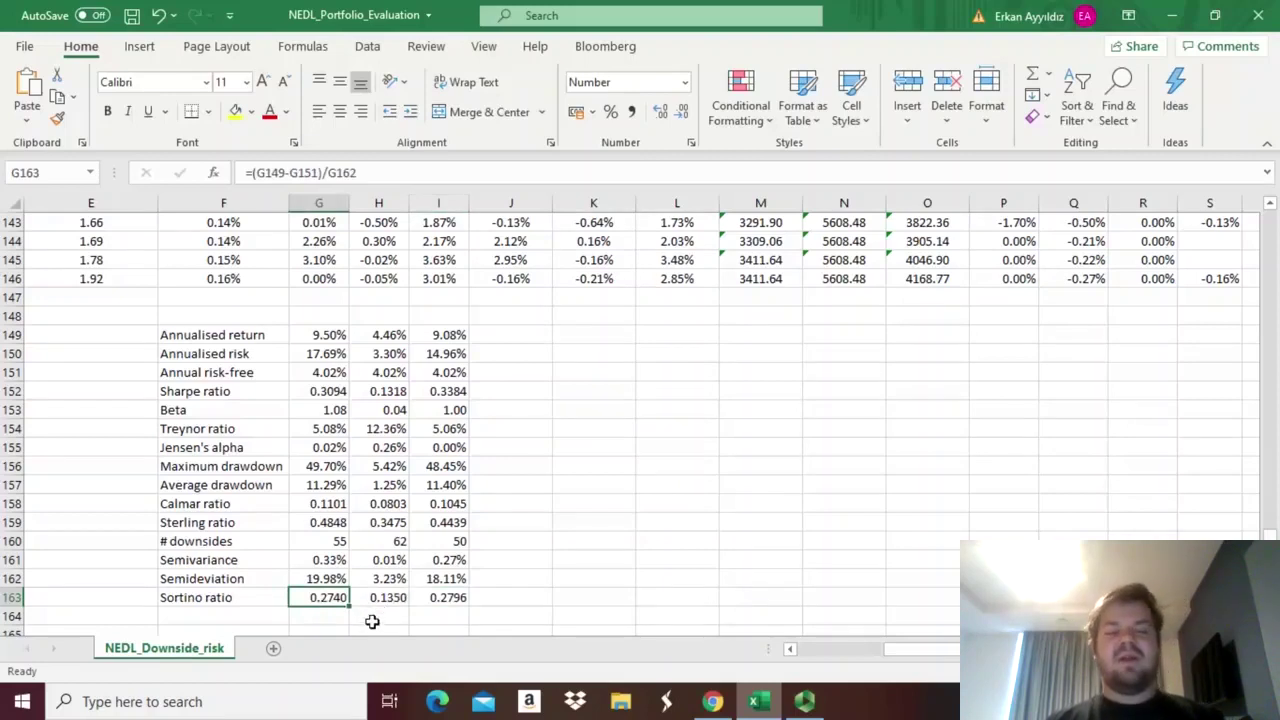
{"action": "left_click", "coordinate": [377, 598]}
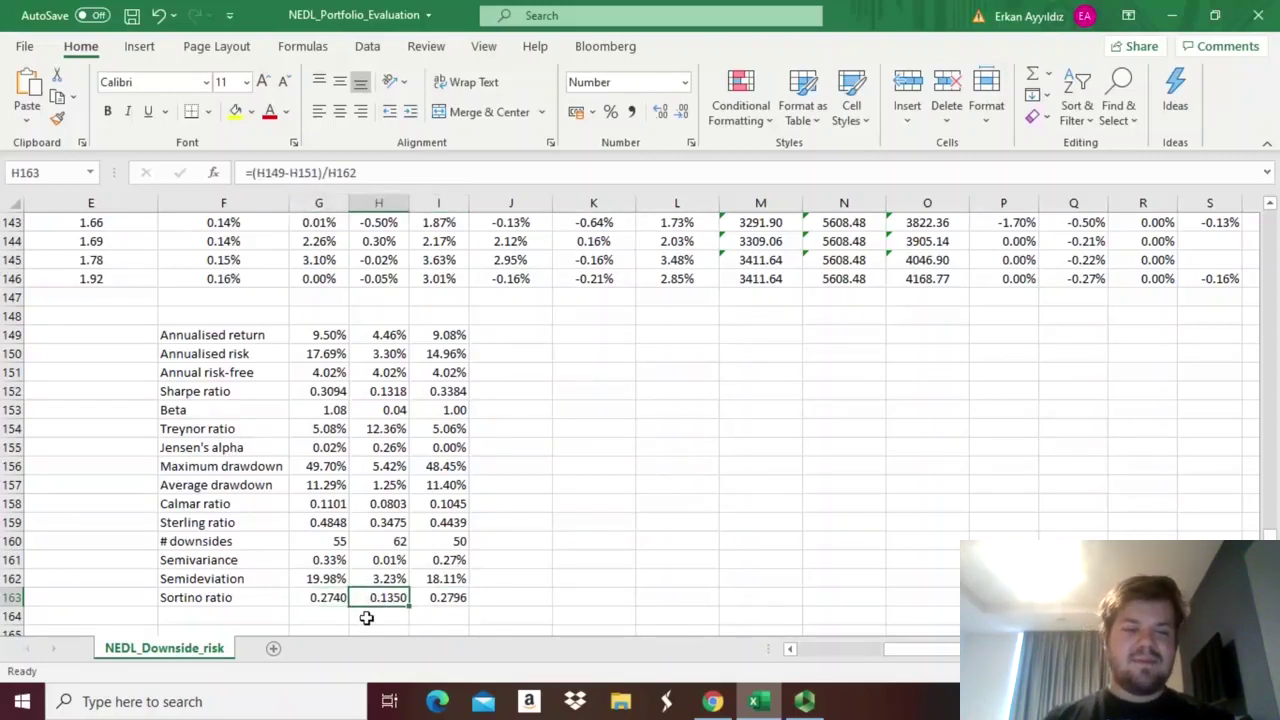
{"action": "left_click_drag", "start_coordinate": [650, 578], "coordinate": [634, 591]}
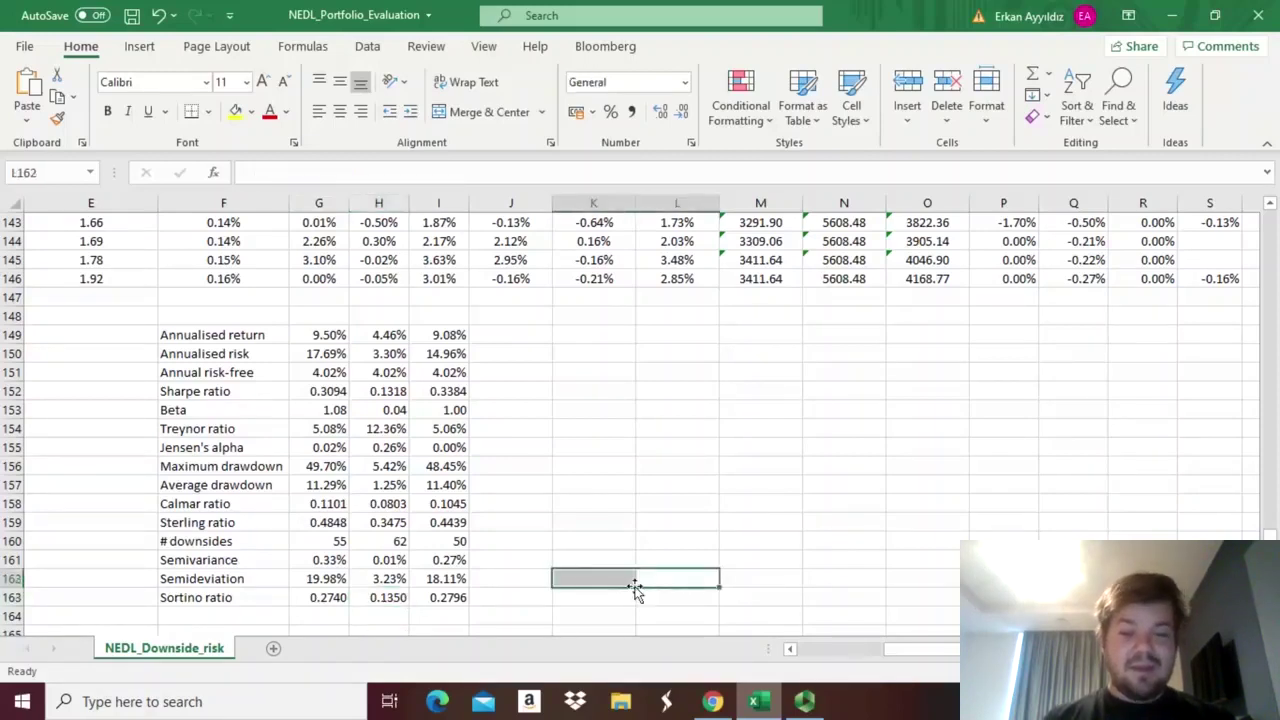